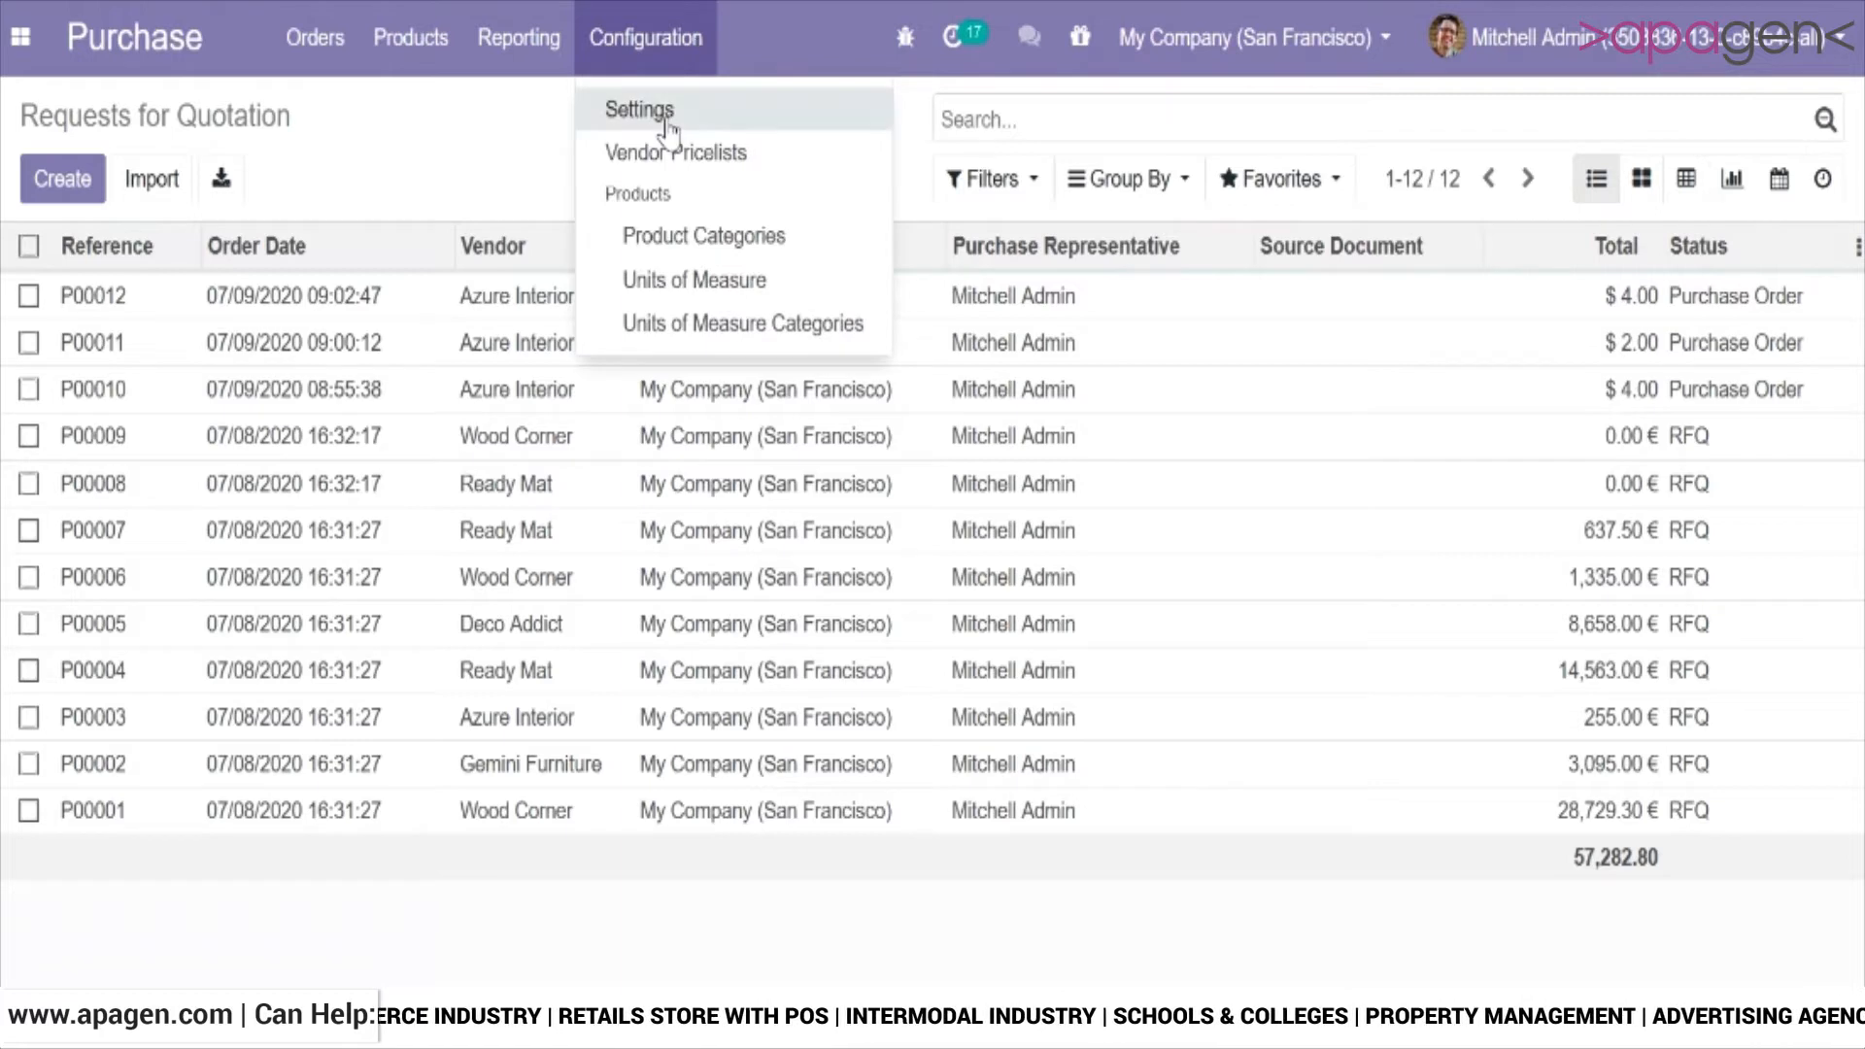
Open the Purchase settings and review the Bill Control options under Invoicing.
left_click(671, 116)
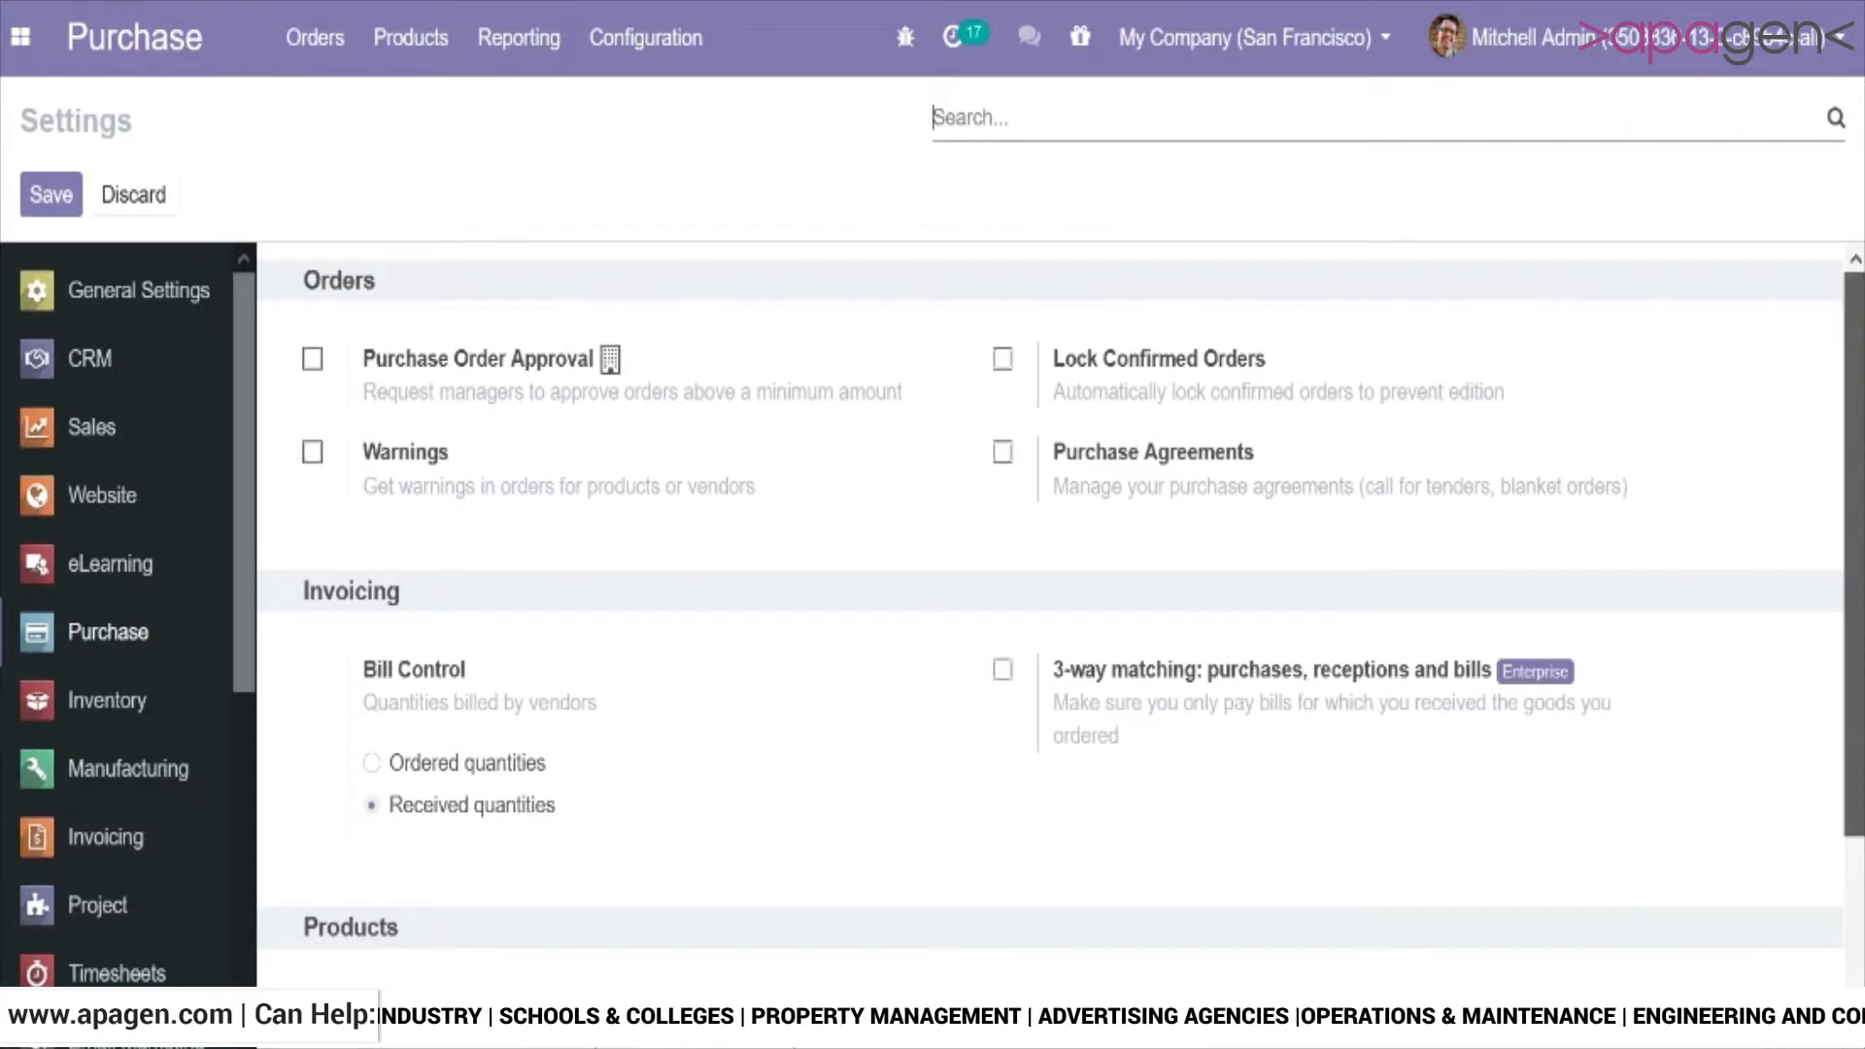
left_click_drag(1853, 470, 1853, 656)
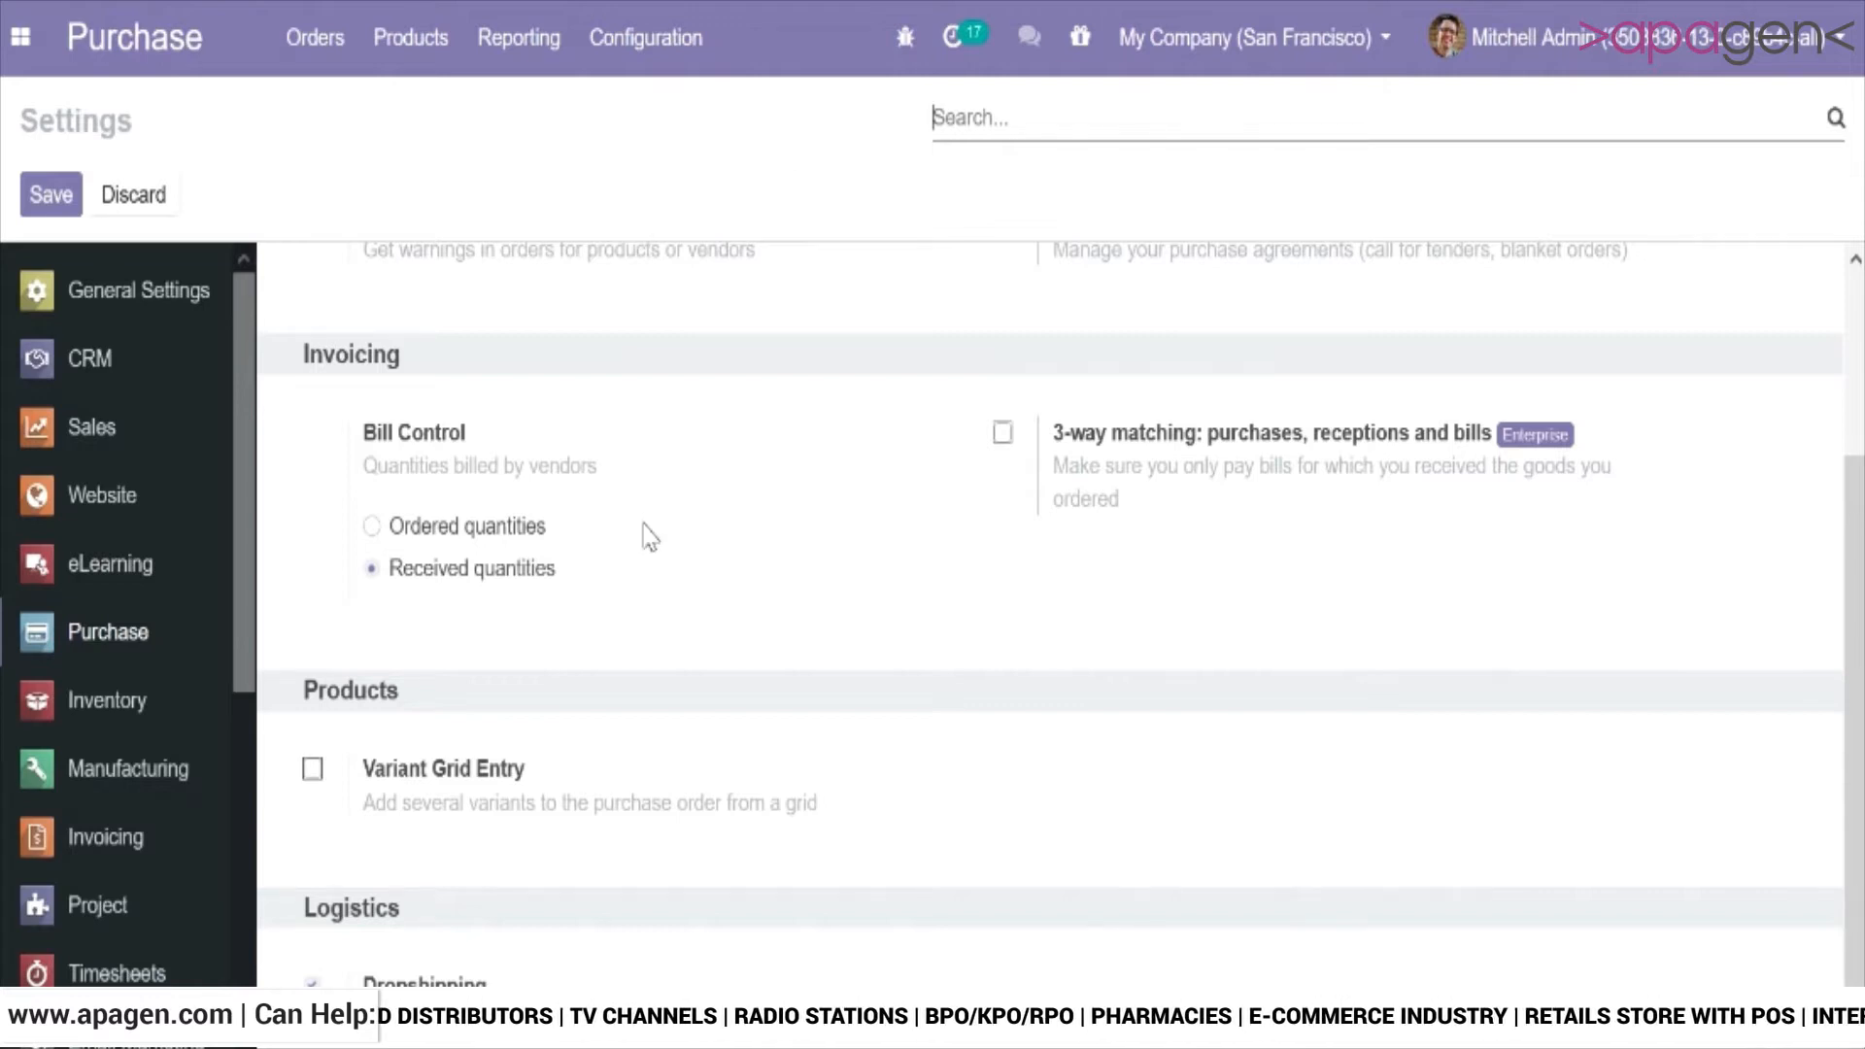
mouse_move(649, 537)
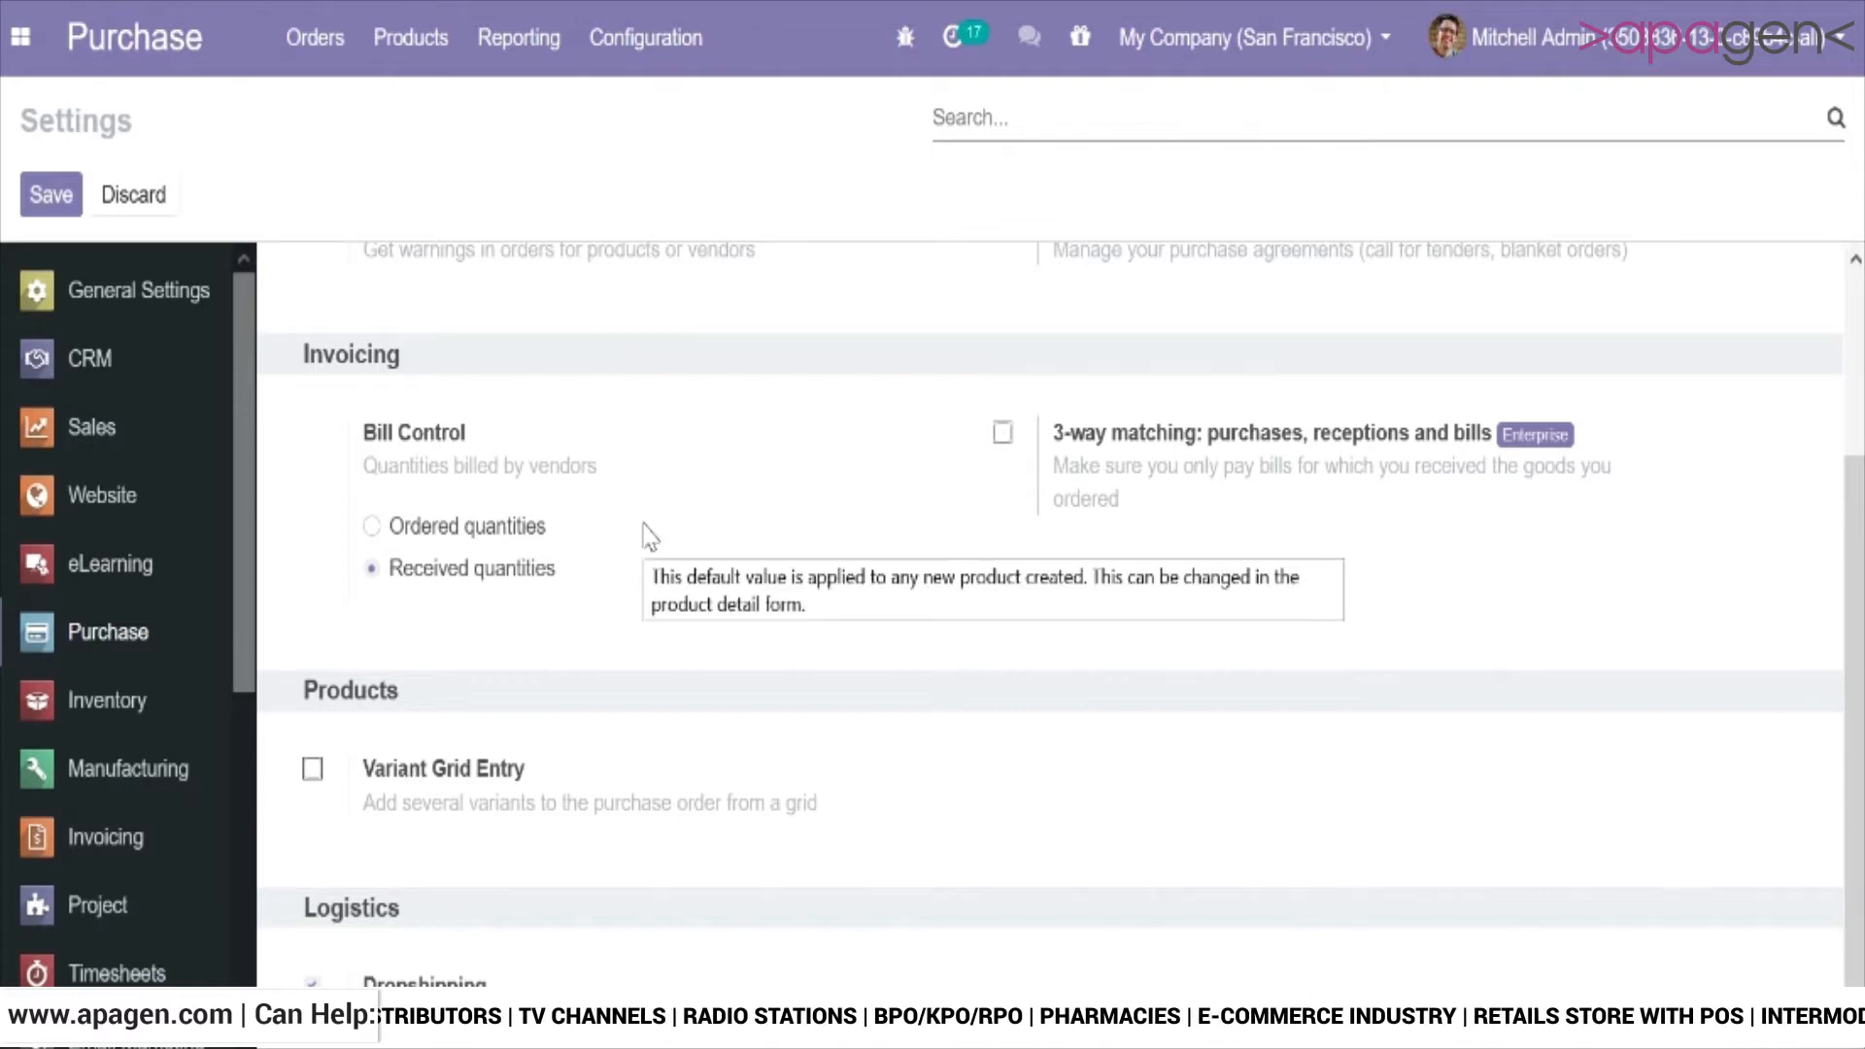
Set the vendor bill control policy of the Acoustic Bloc Screens product to On ordered quantities and save the product.
left_click(416, 58)
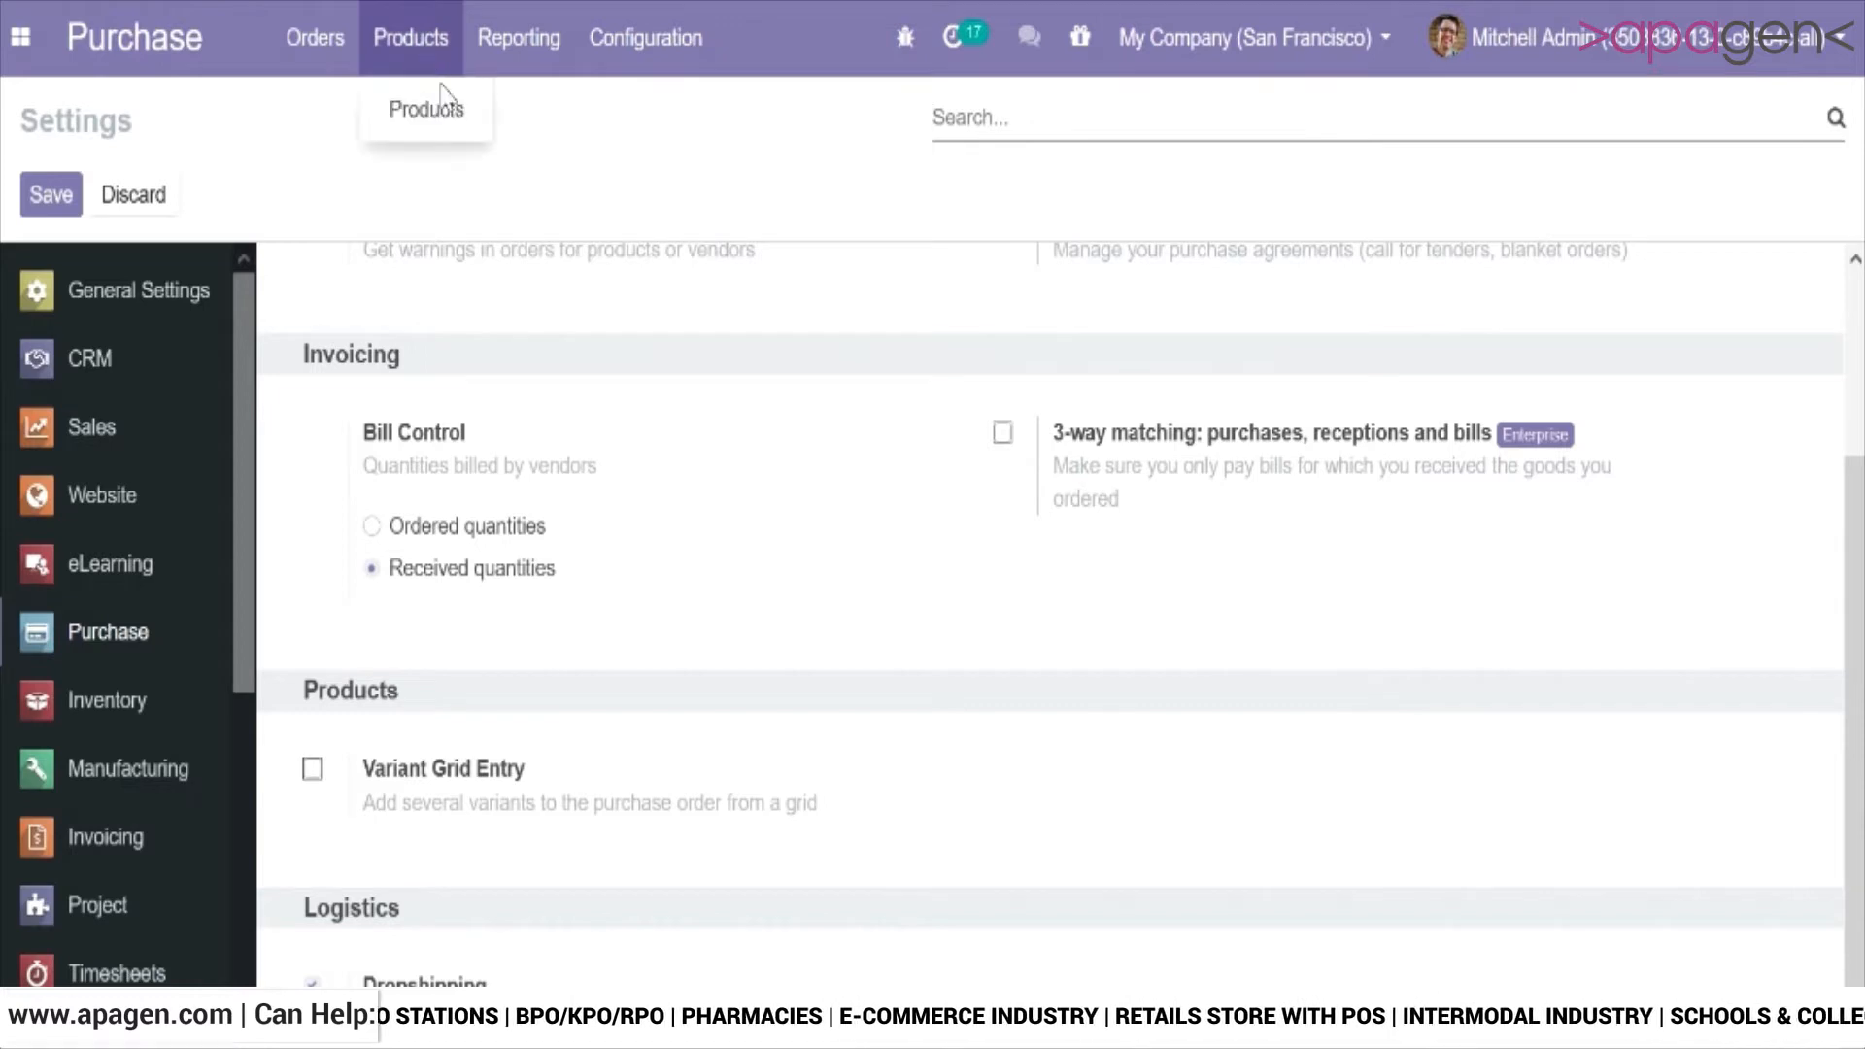
left_click(453, 118)
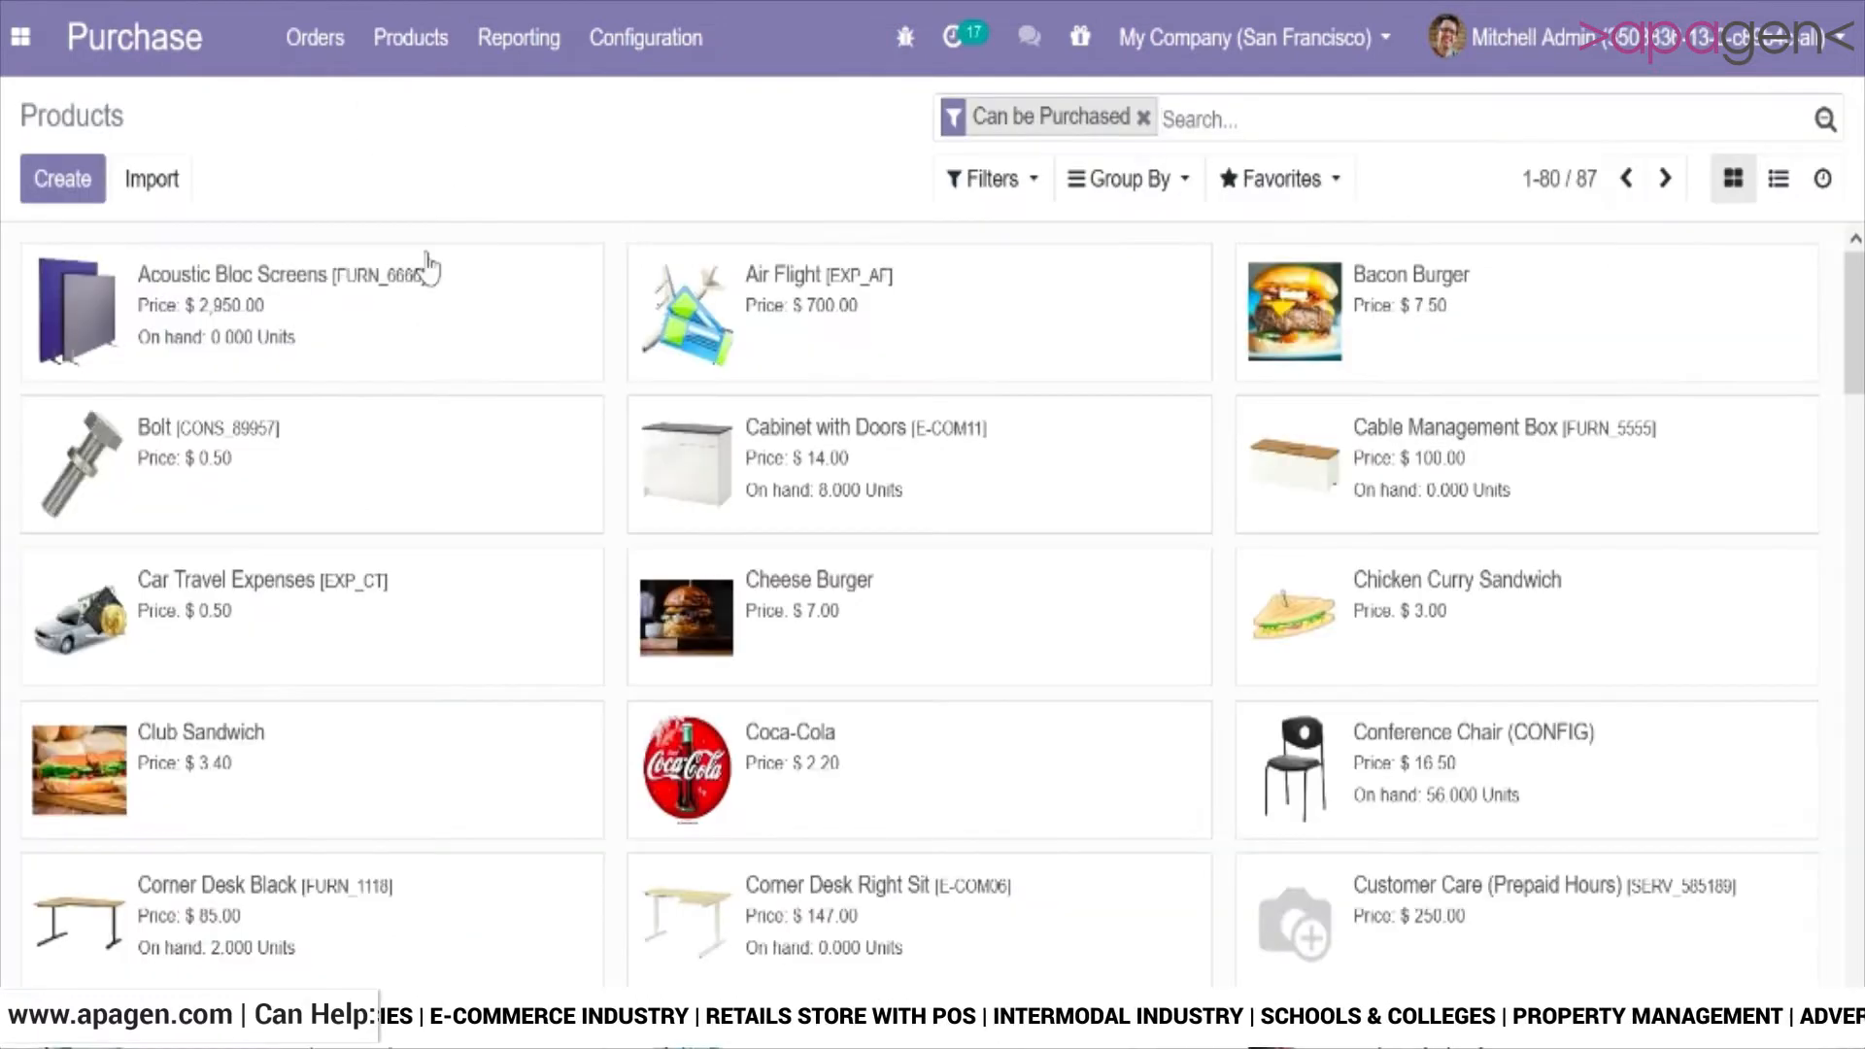
left_click(423, 323)
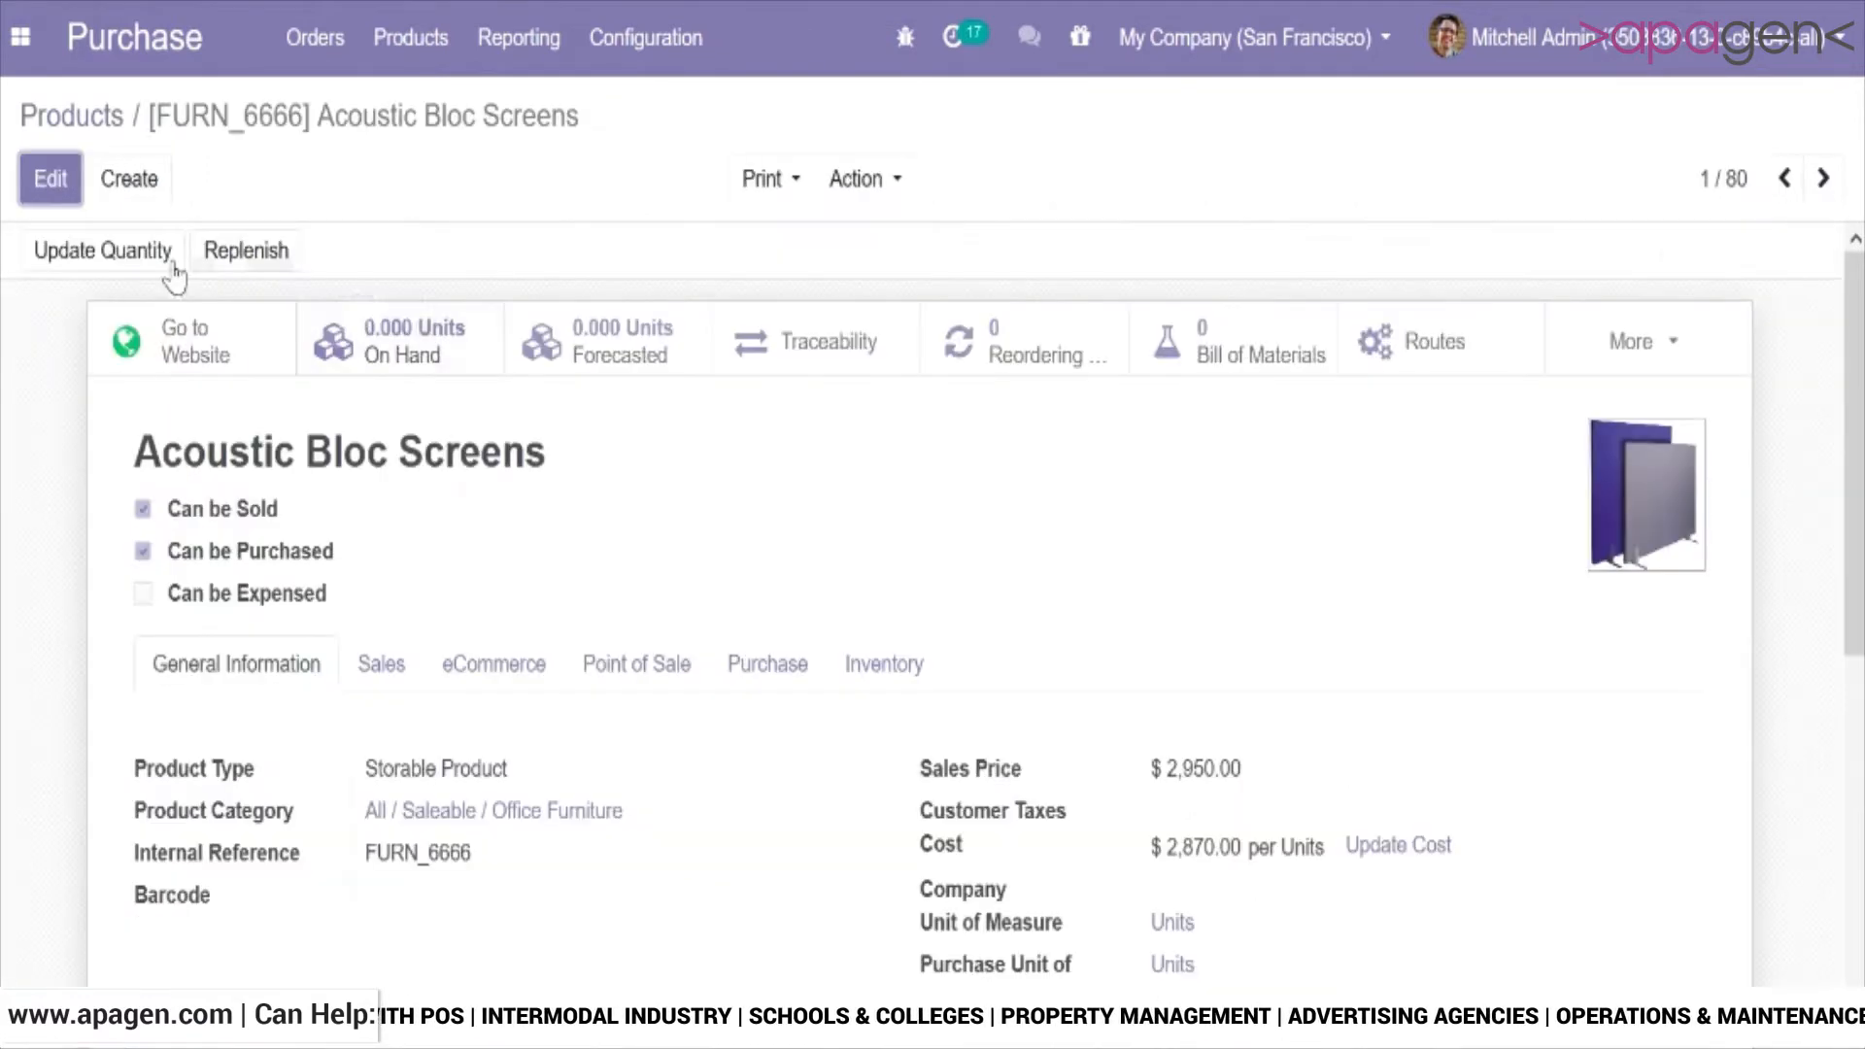
left_click(28, 184)
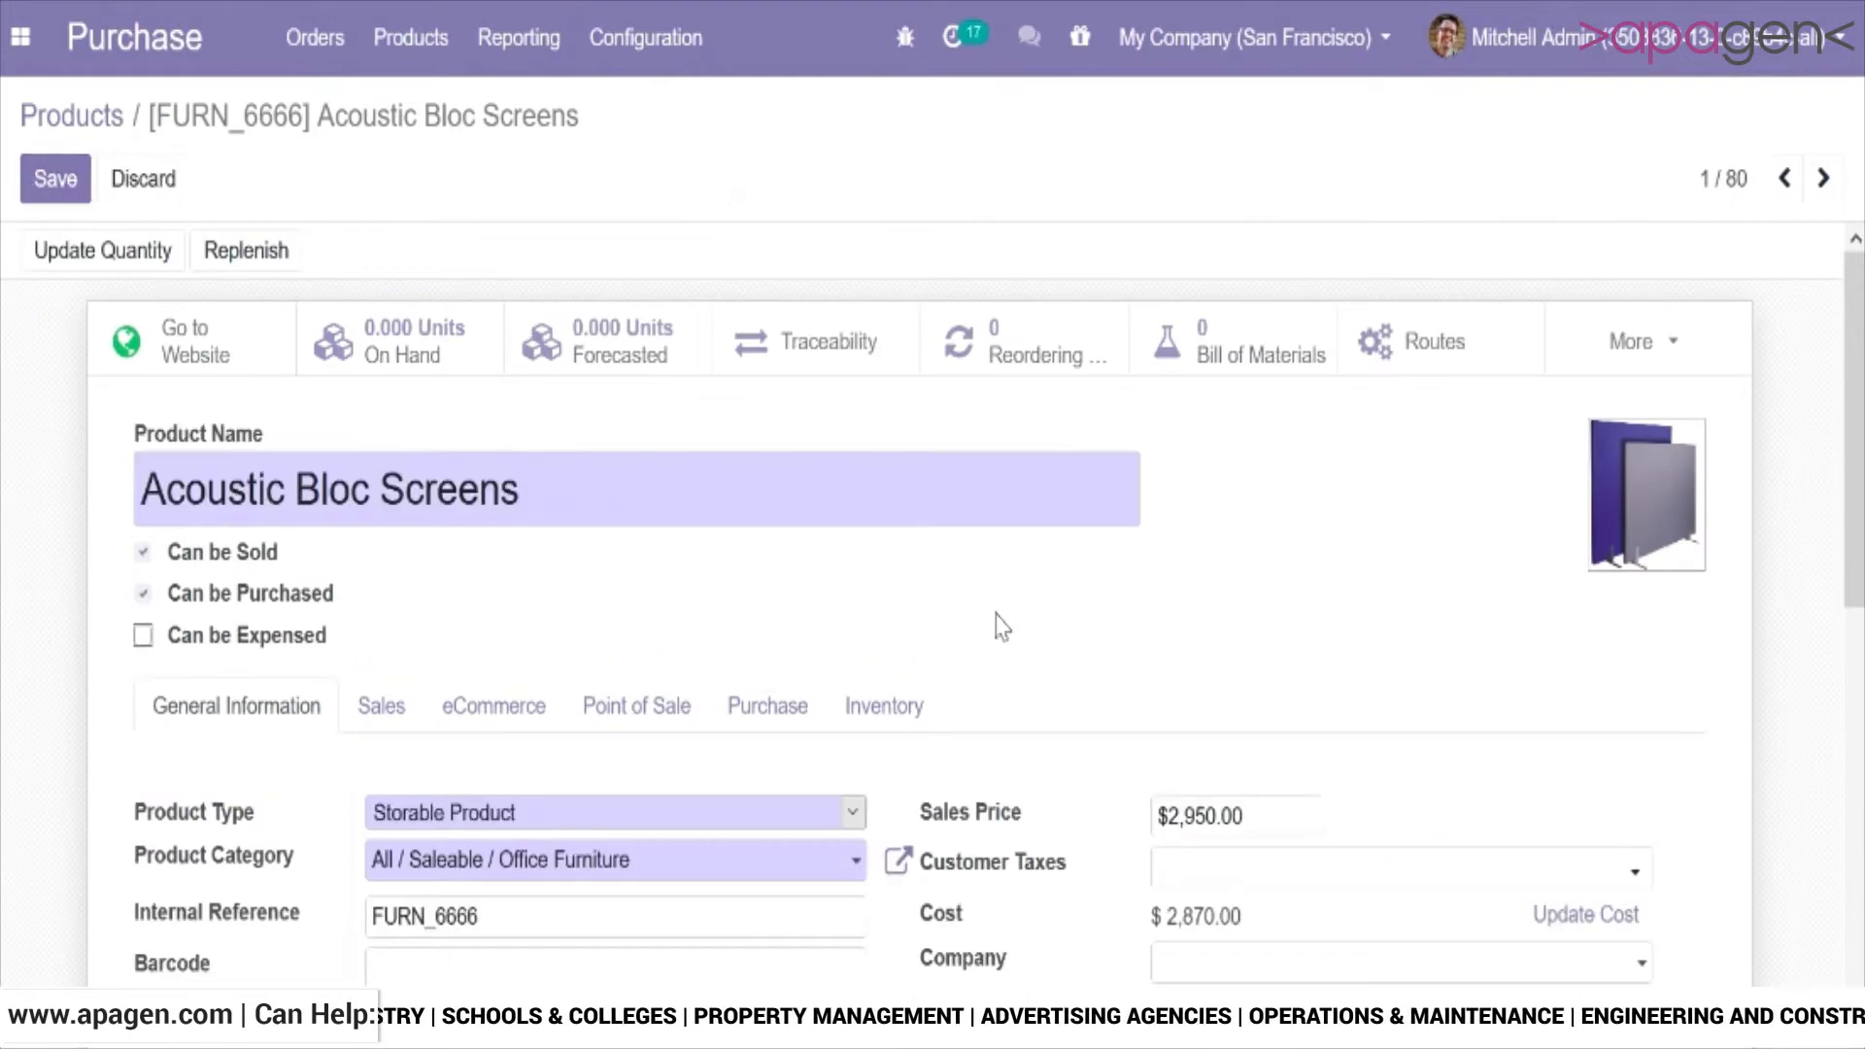
scroll(1042, 540, "down", 3)
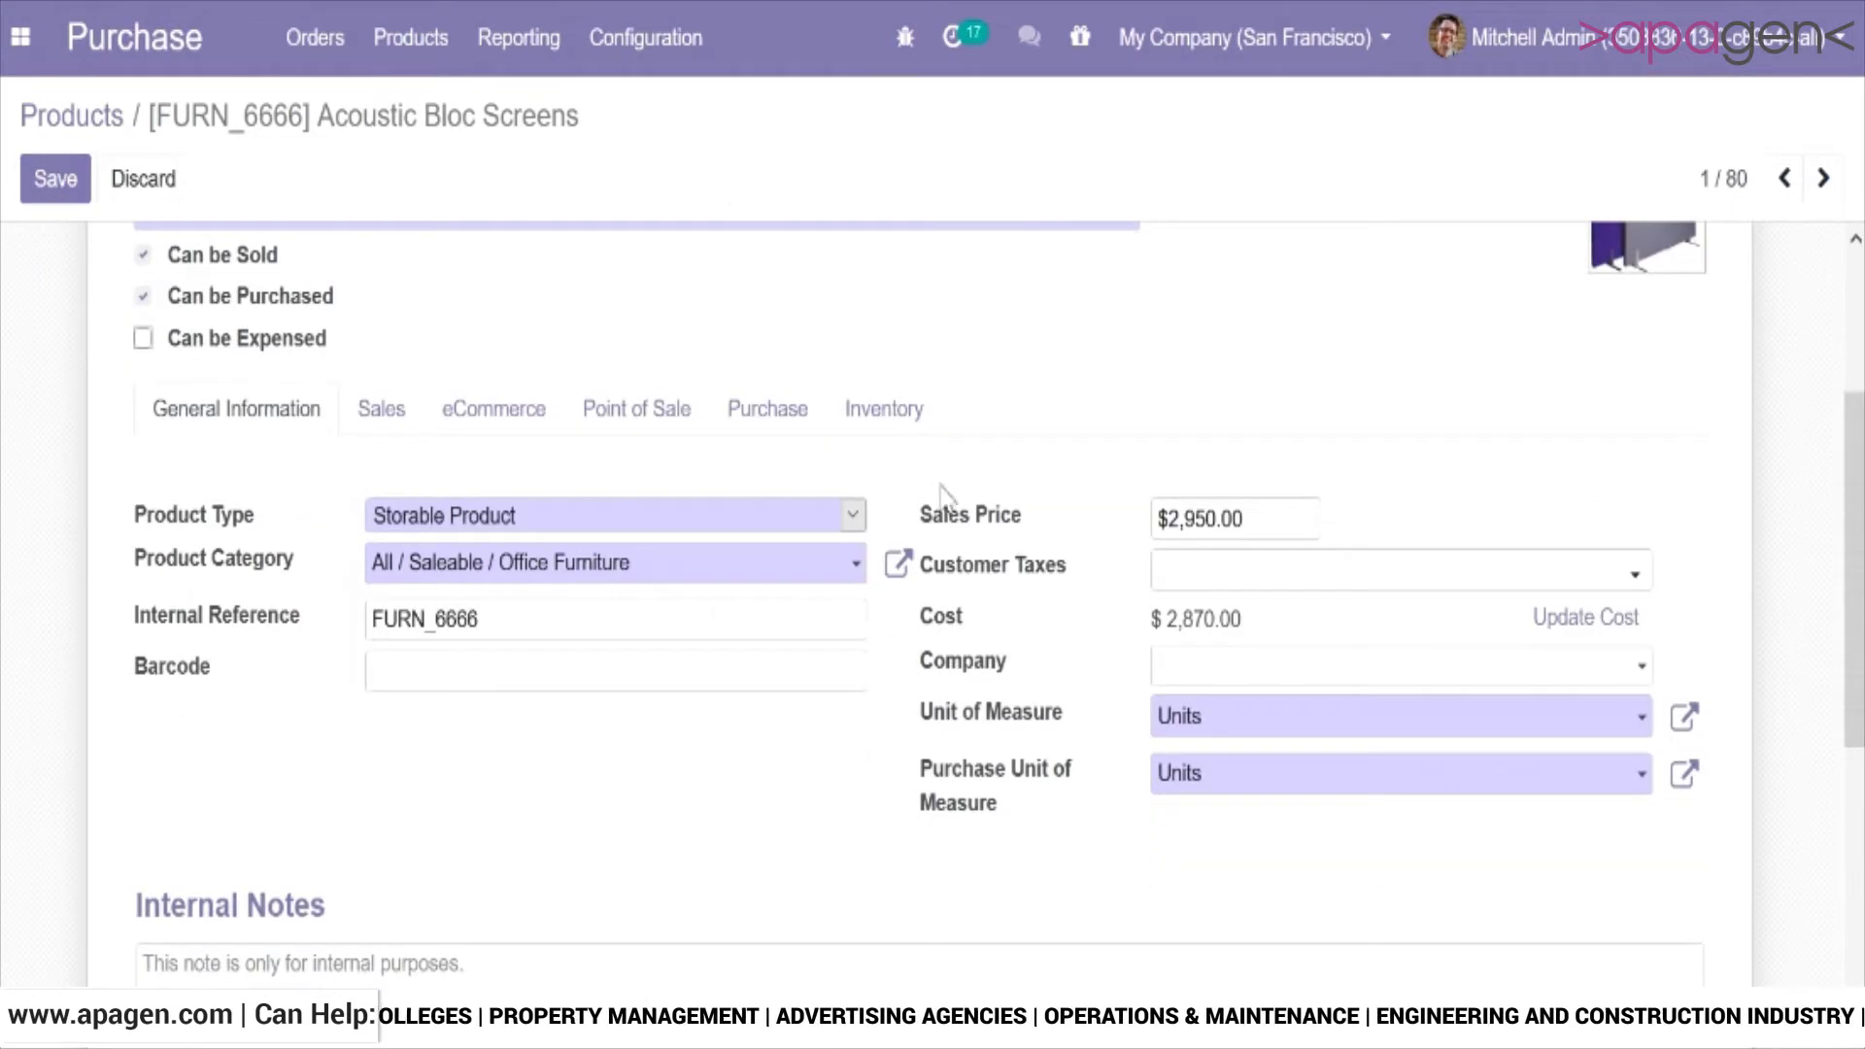
left_click(883, 413)
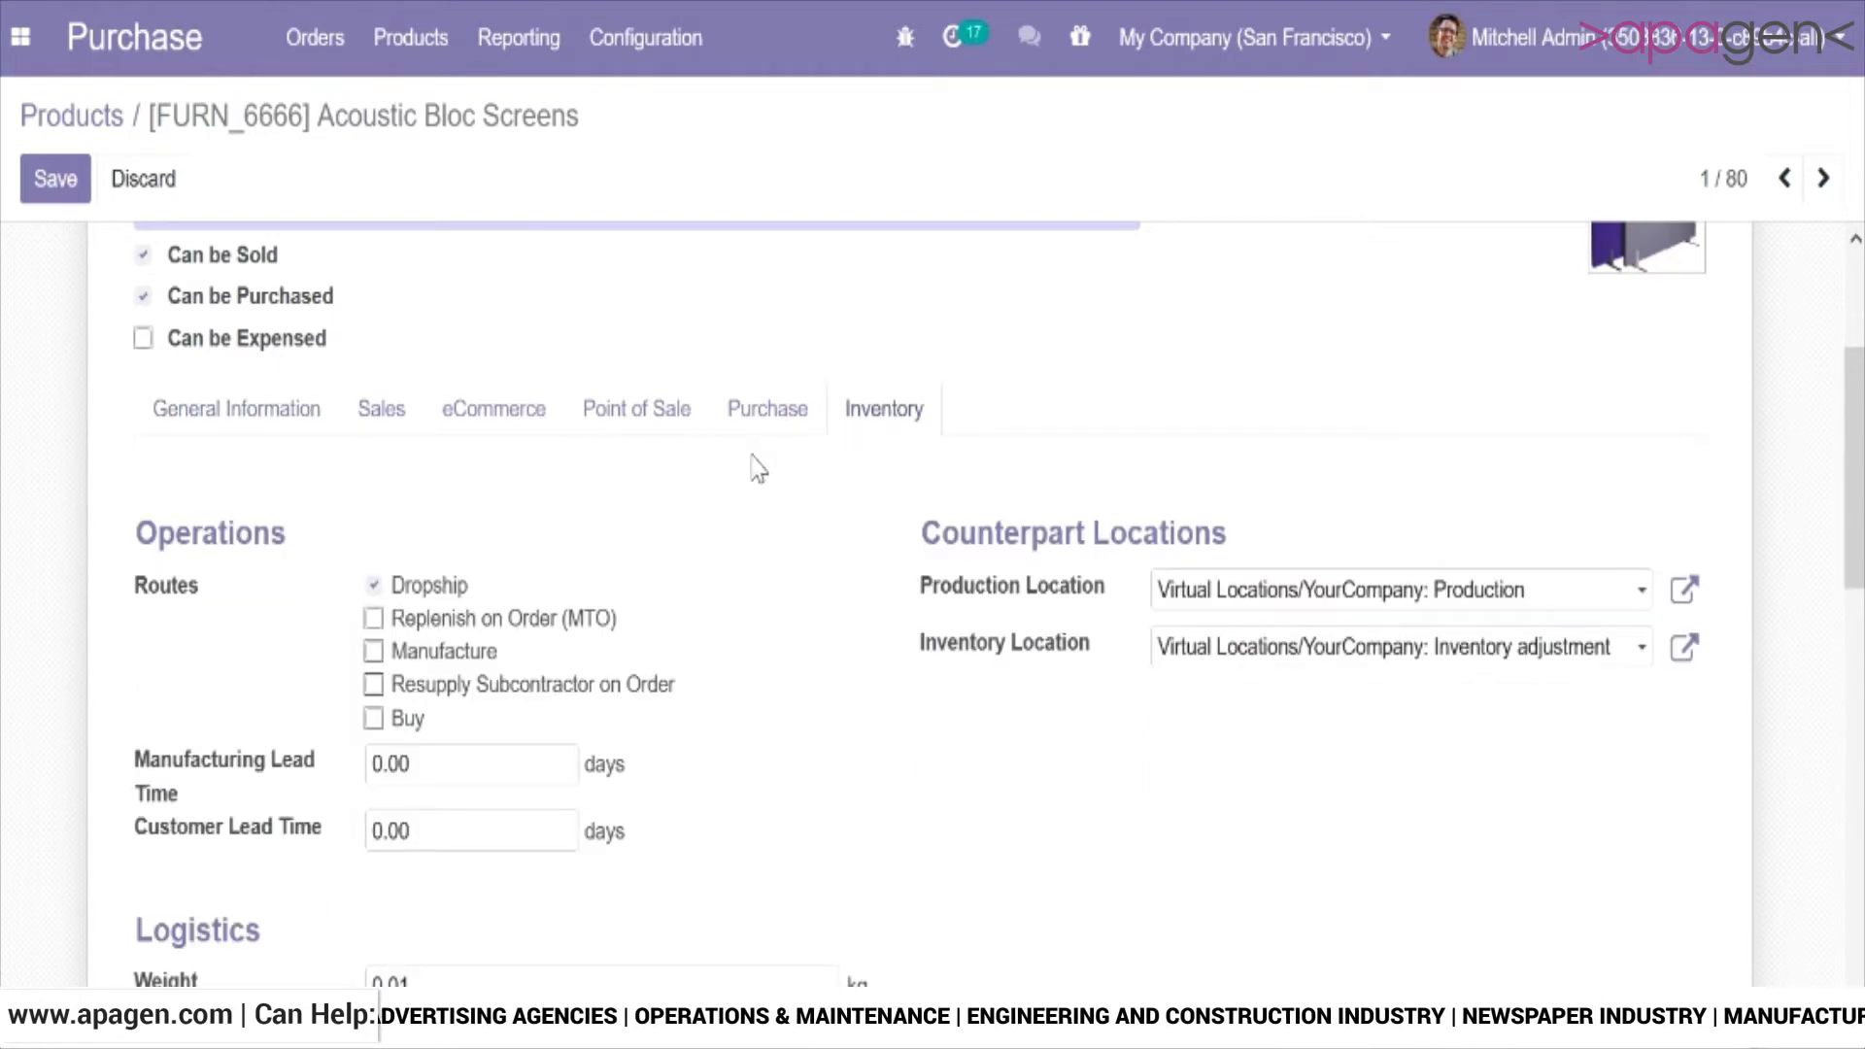
left_click(754, 415)
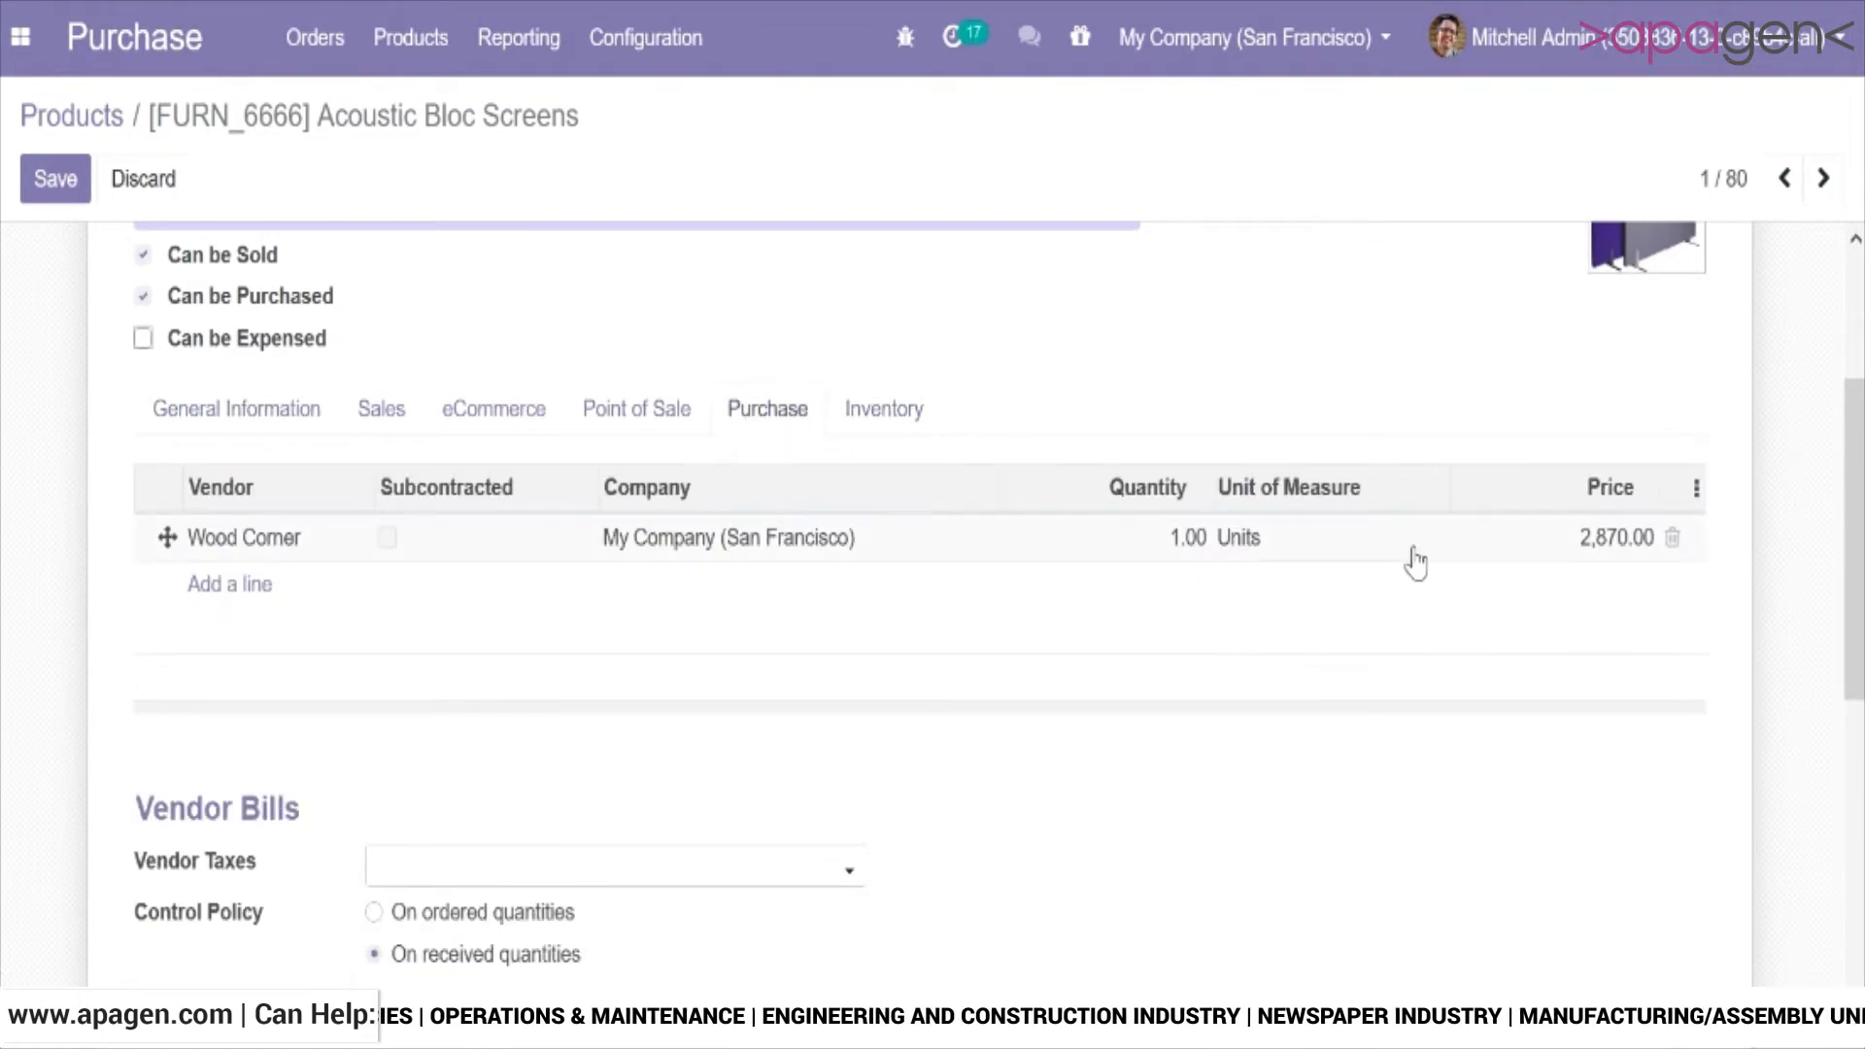
left_click_drag(1856, 469, 1858, 677)
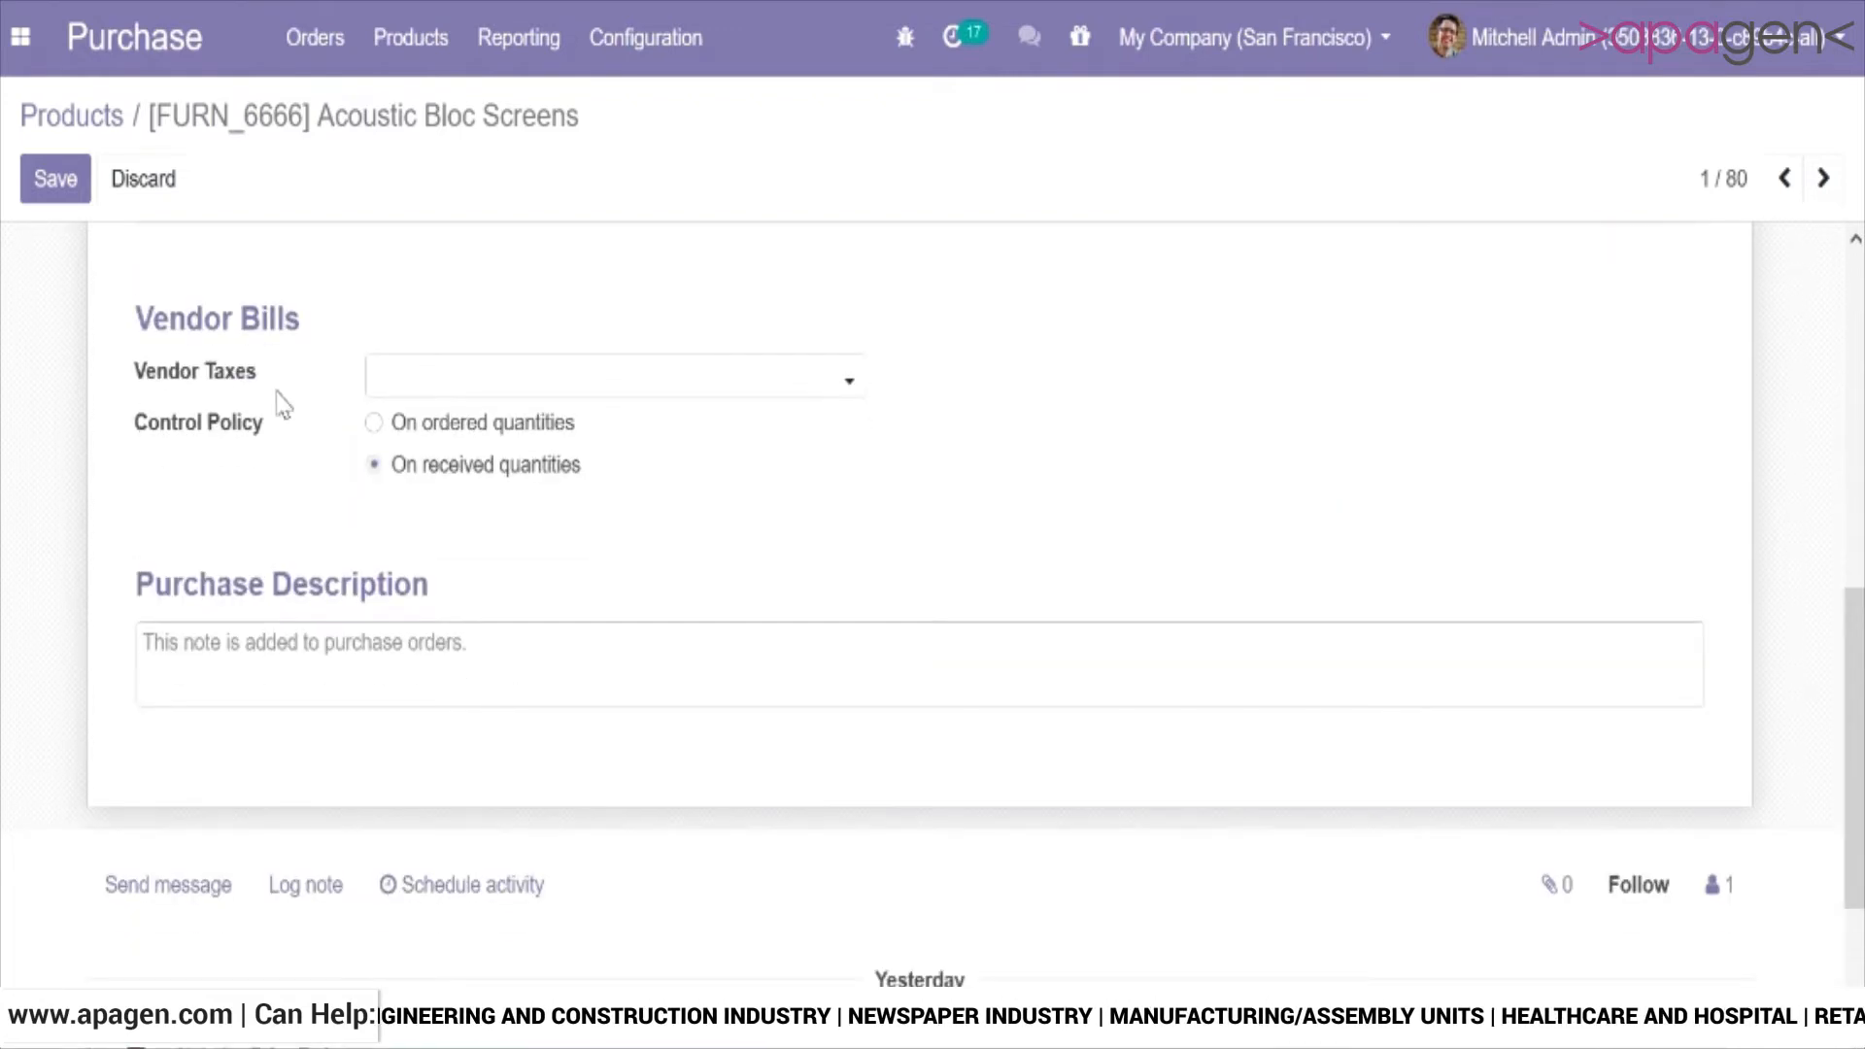
left_click(533, 427)
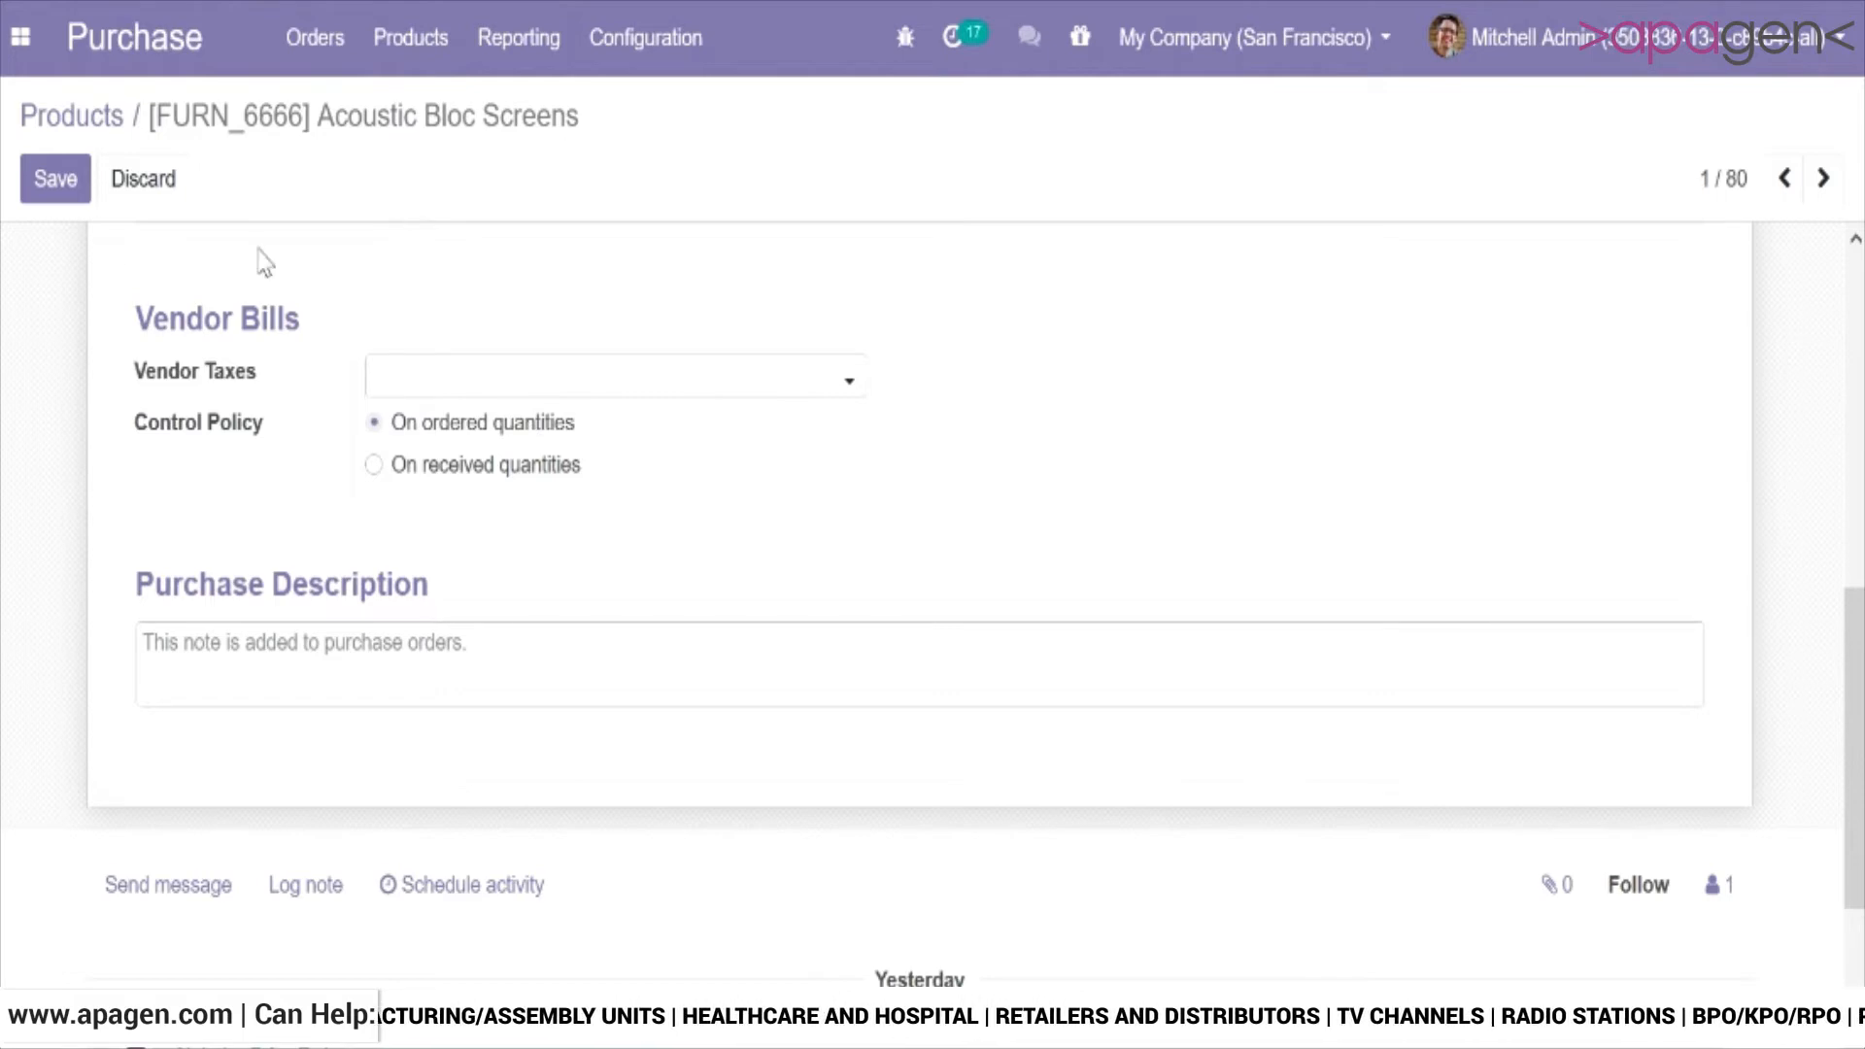
left_click(55, 179)
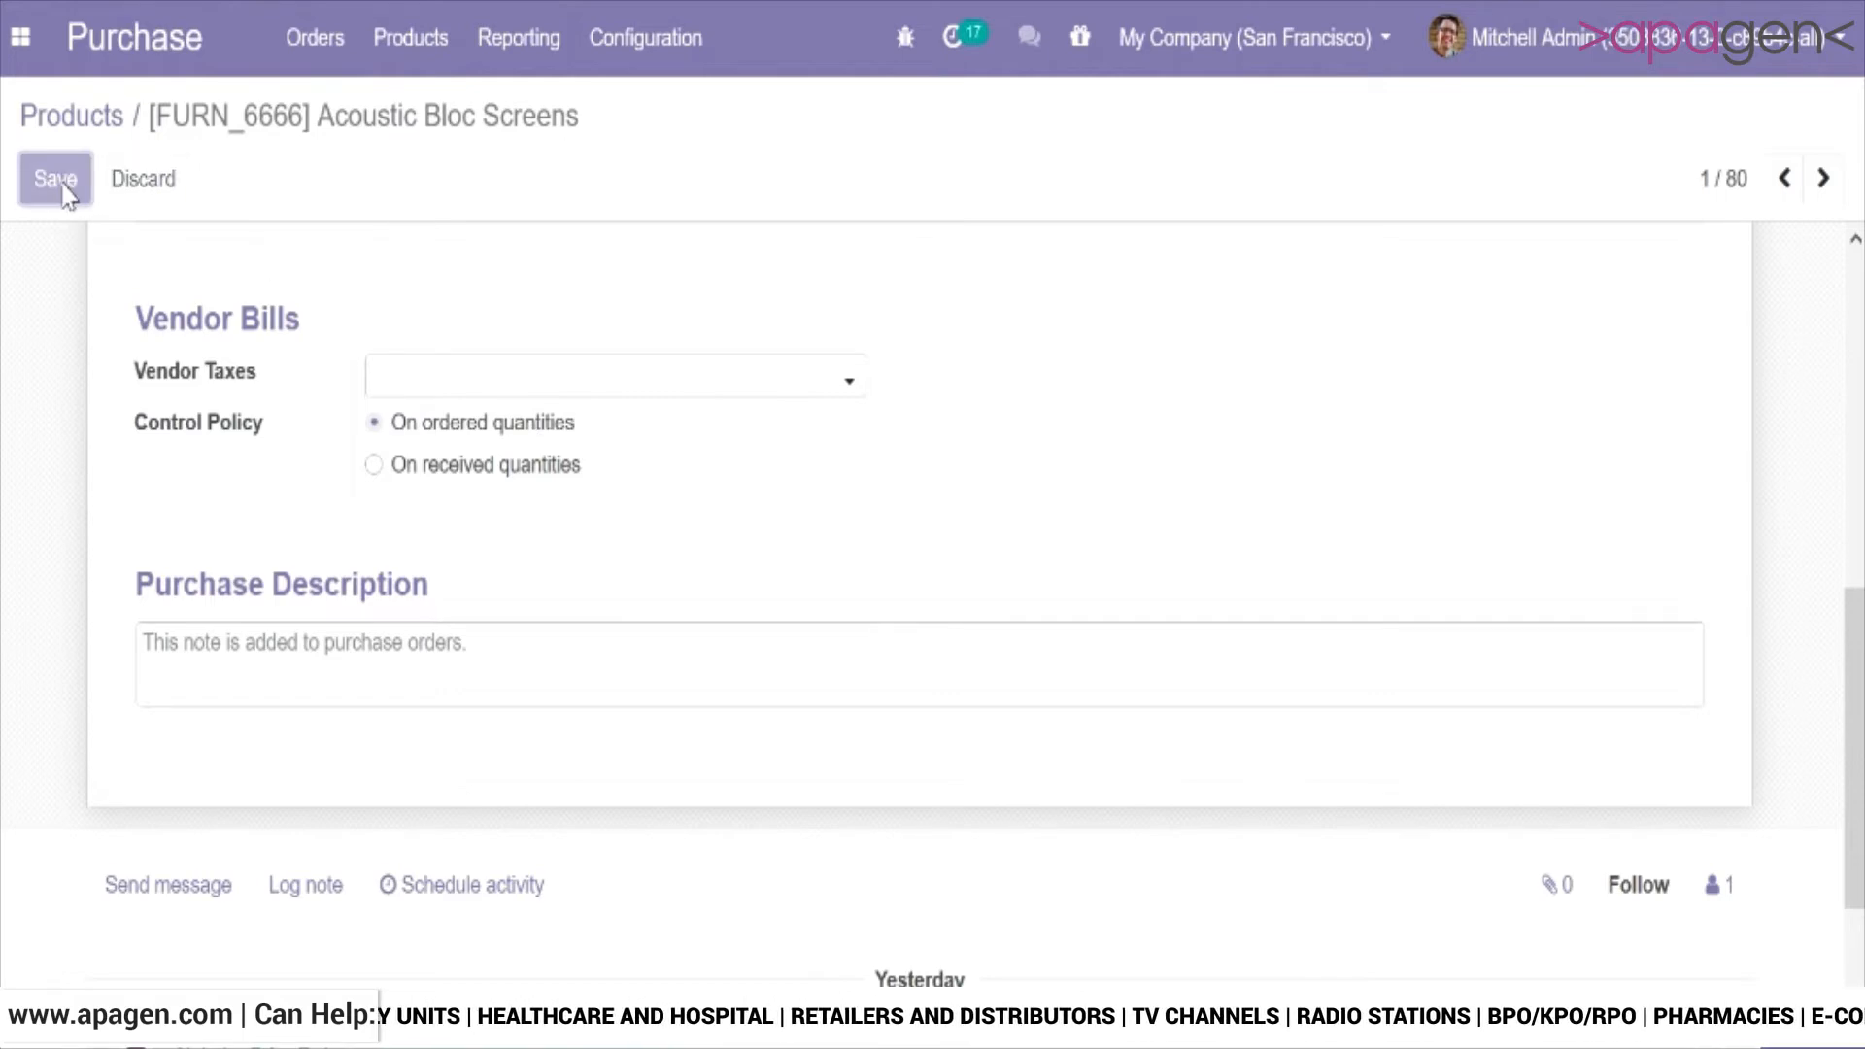
Check the vendor bill control policy in the Bolt product's purchase details and save the product without changes.
left_click(76, 117)
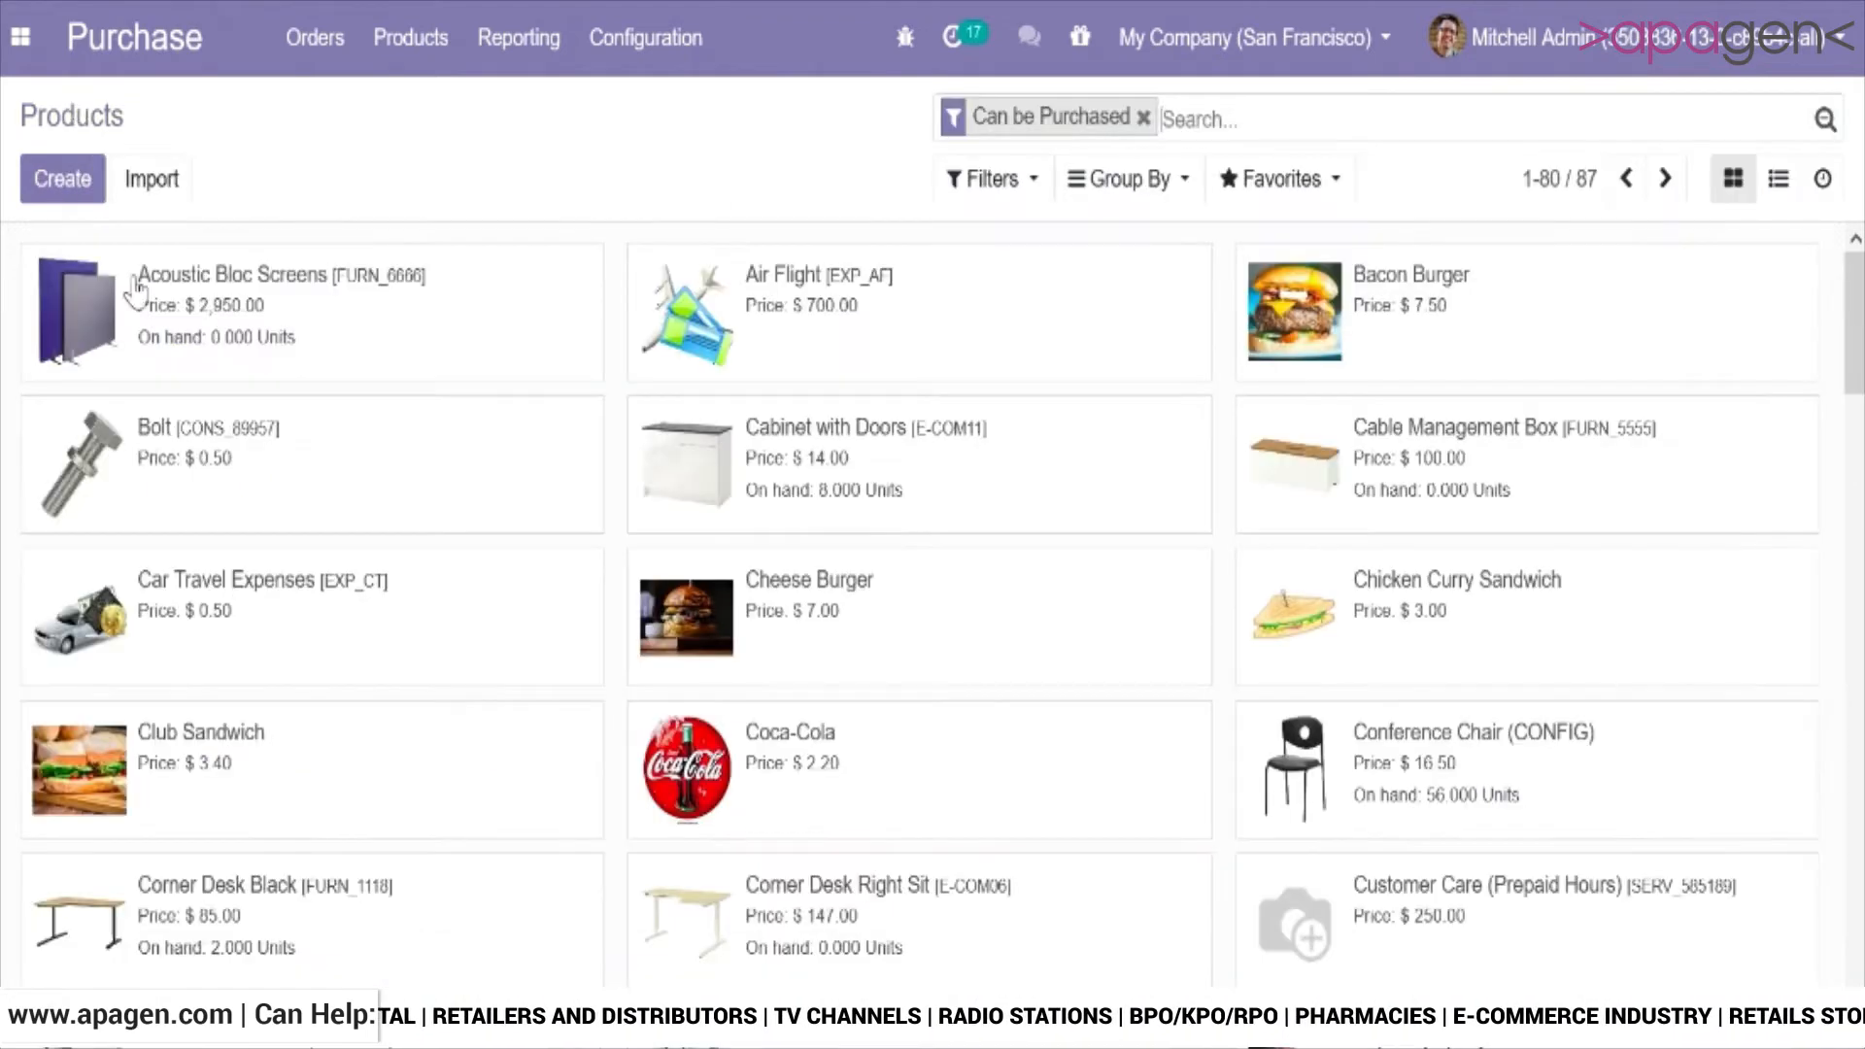
left_click(212, 448)
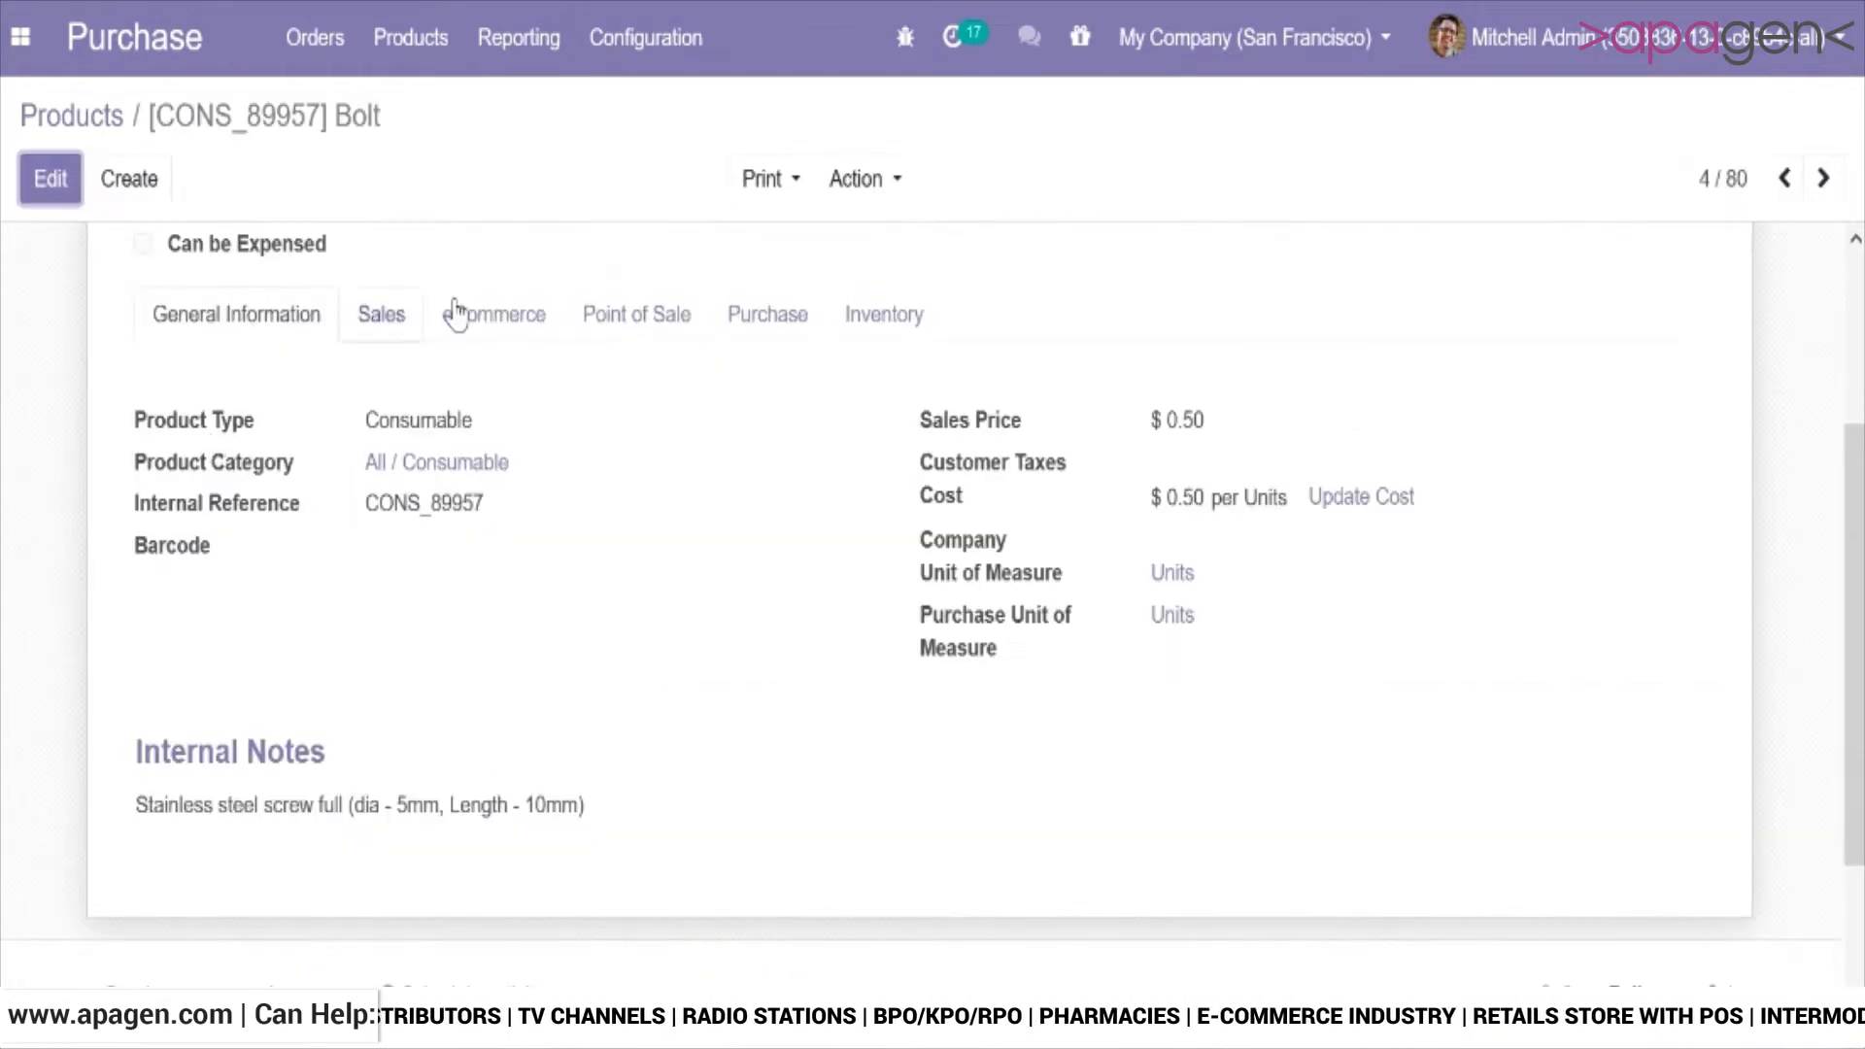
left_click_drag(1842, 562, 1789, 515)
scroll(933, 583, "up", 3)
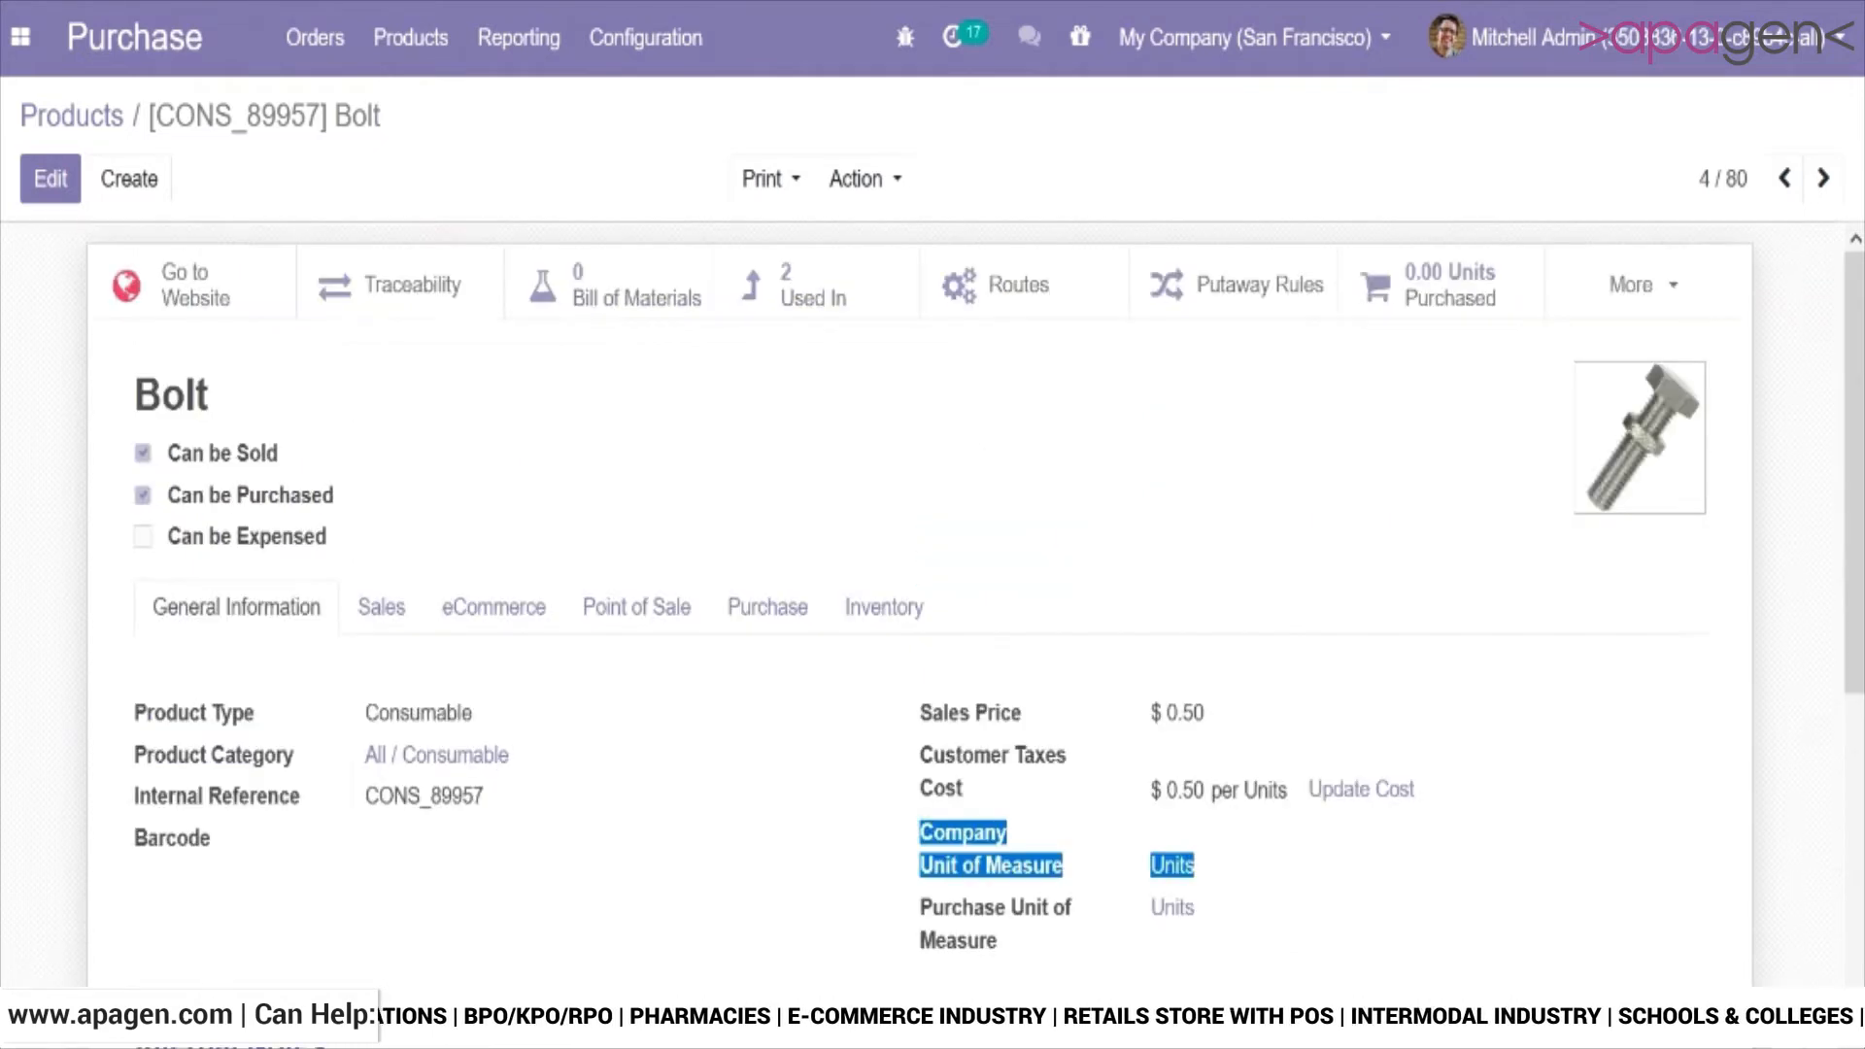
left_click(58, 190)
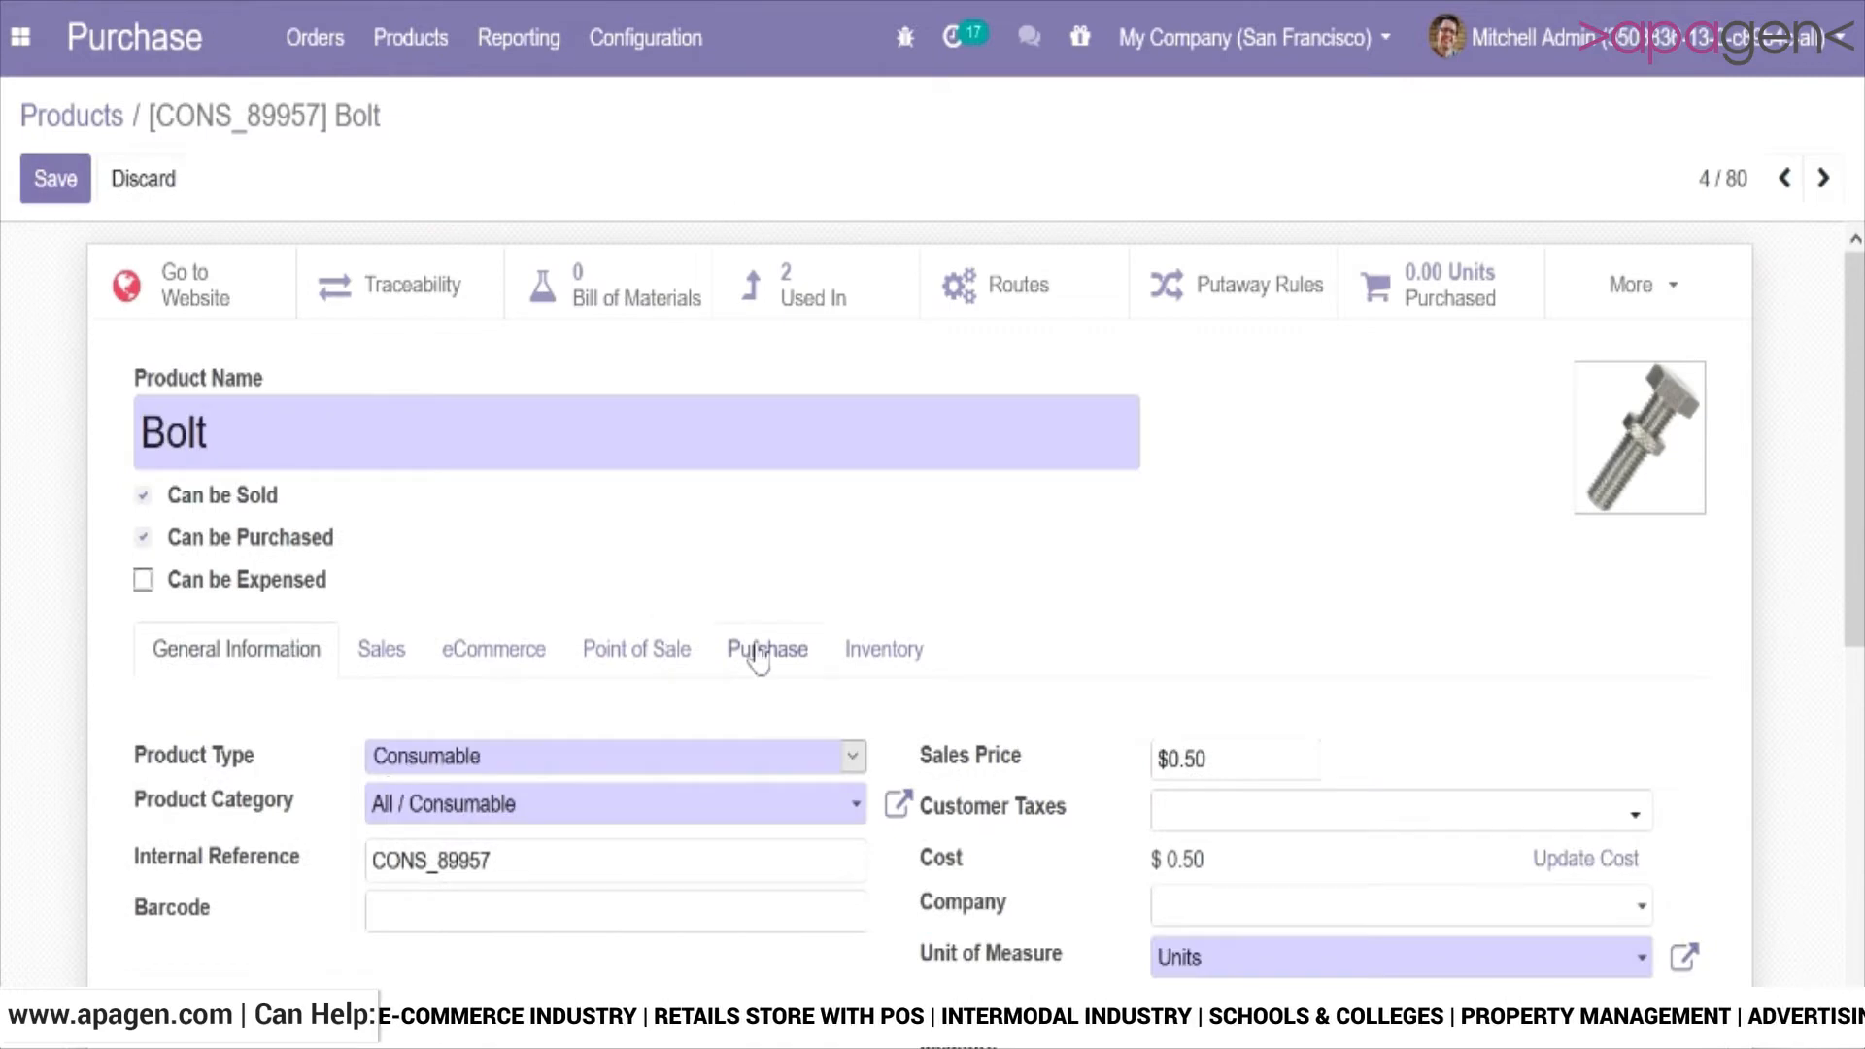
left_click(757, 651)
left_click_drag(1856, 331, 1856, 578)
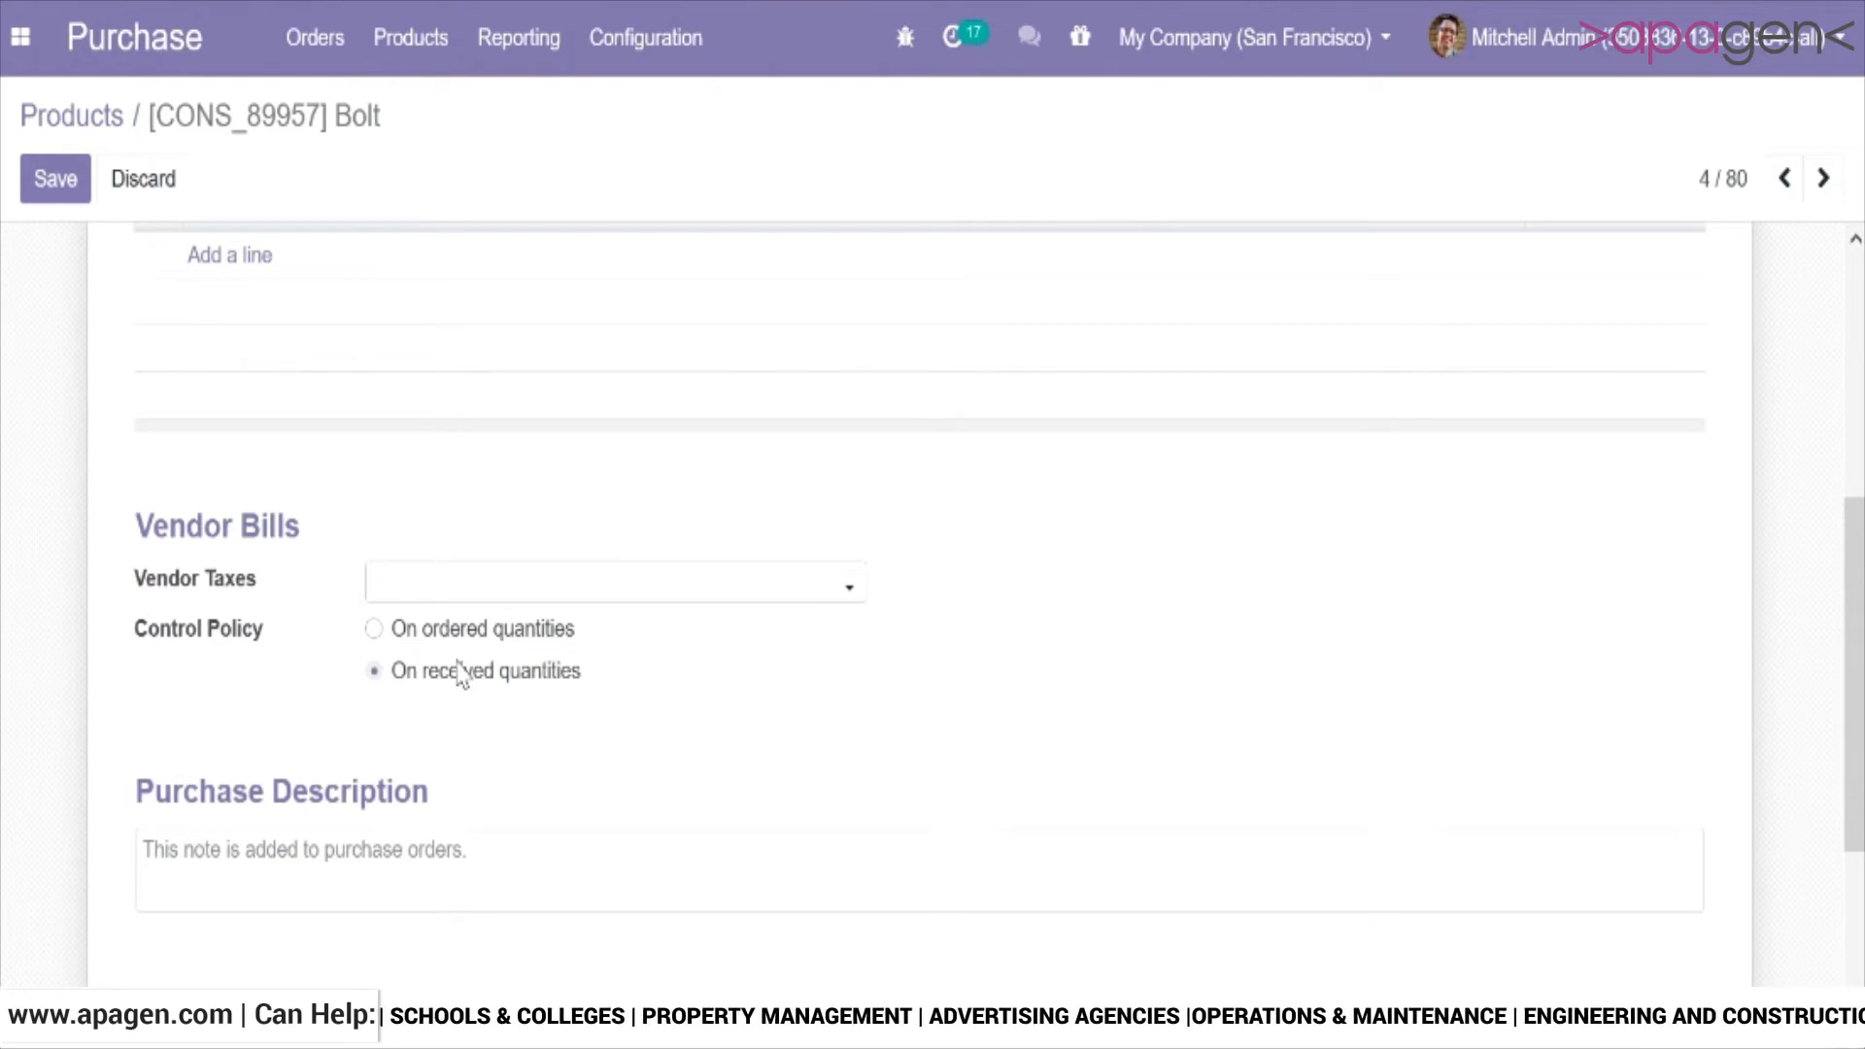
left_click(55, 179)
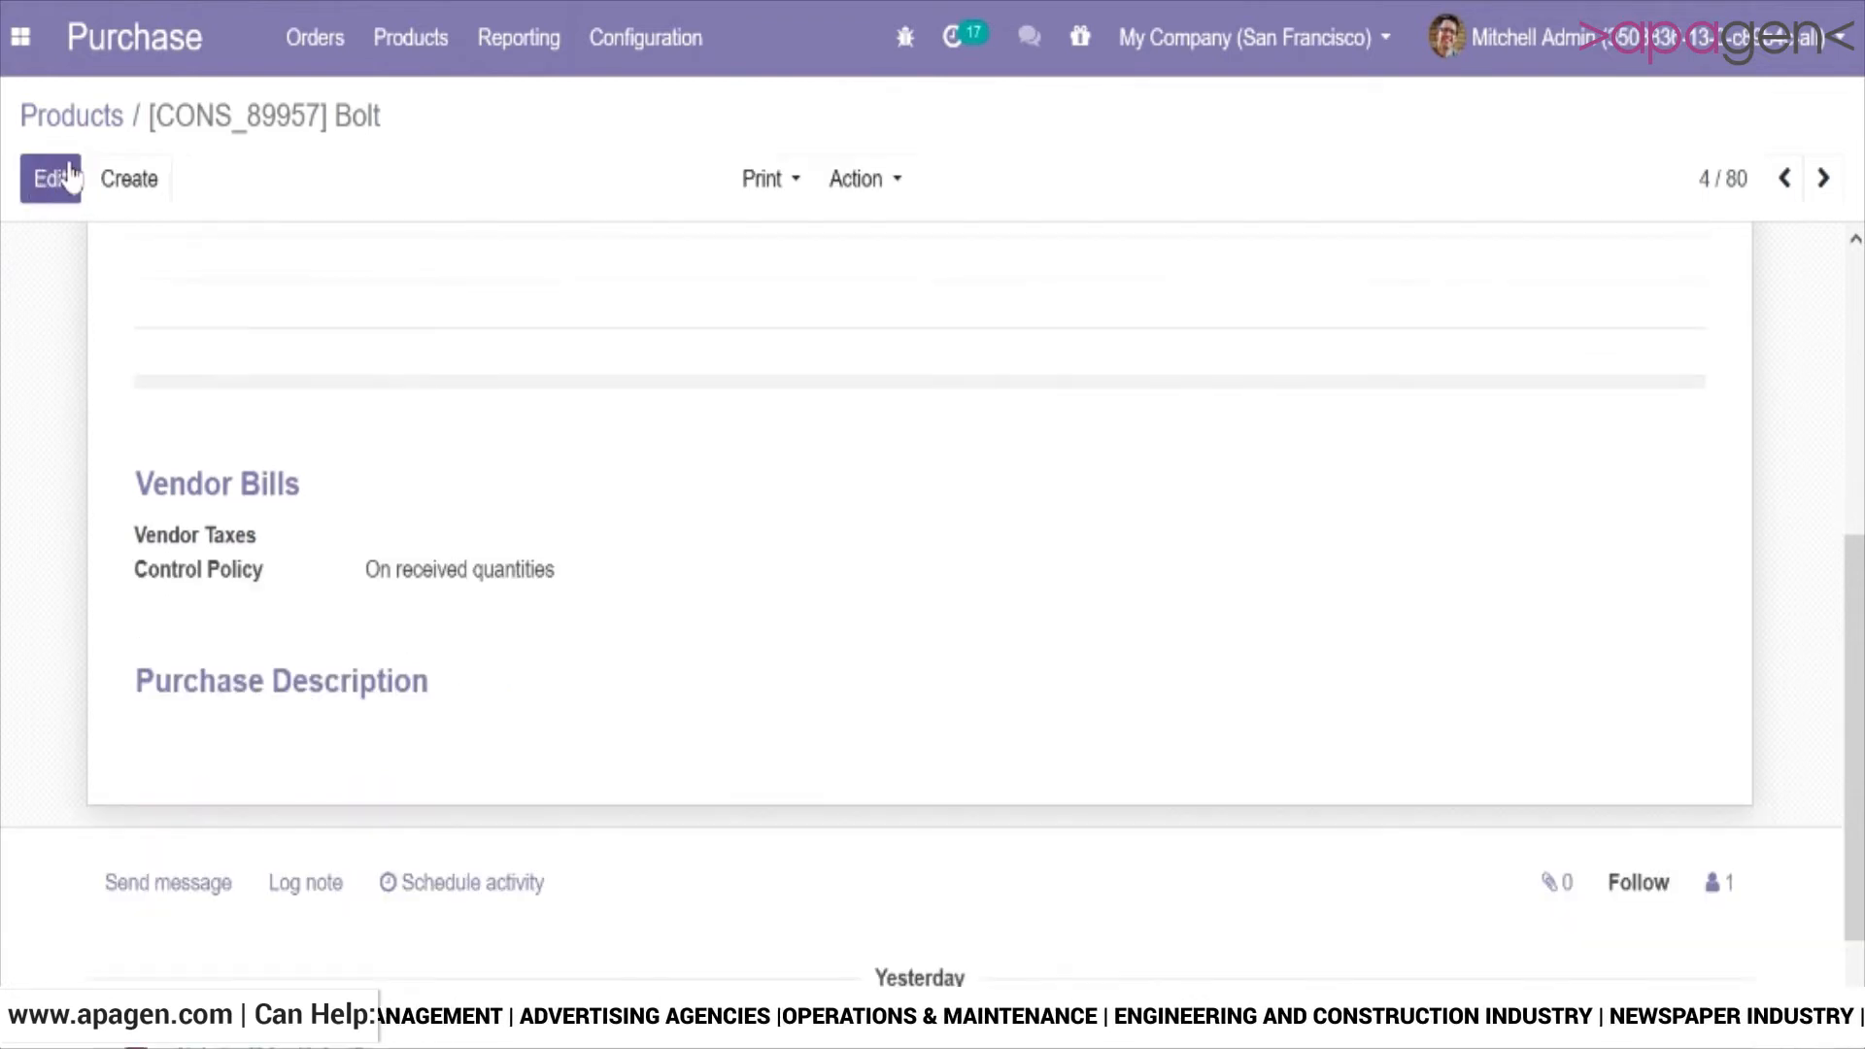
Create a new purchase order with Azure Interior as the vendor.
left_click(321, 48)
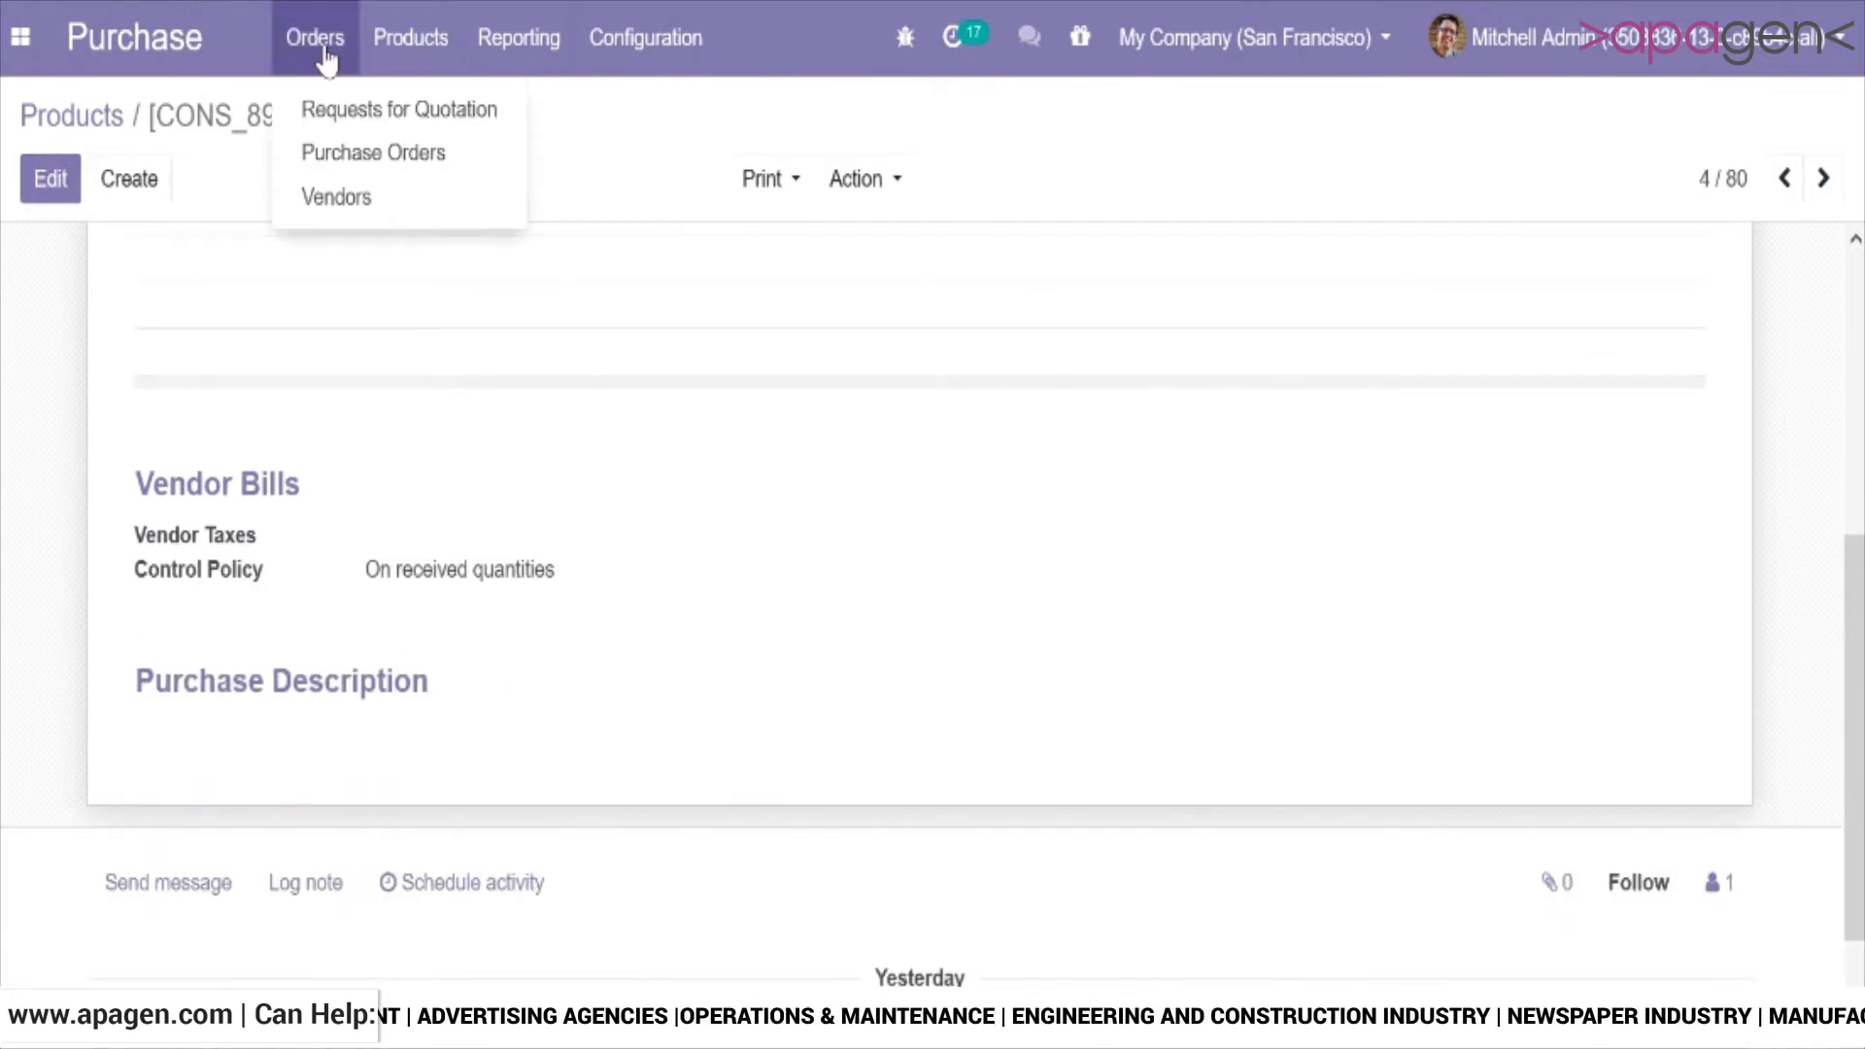
left_click(345, 156)
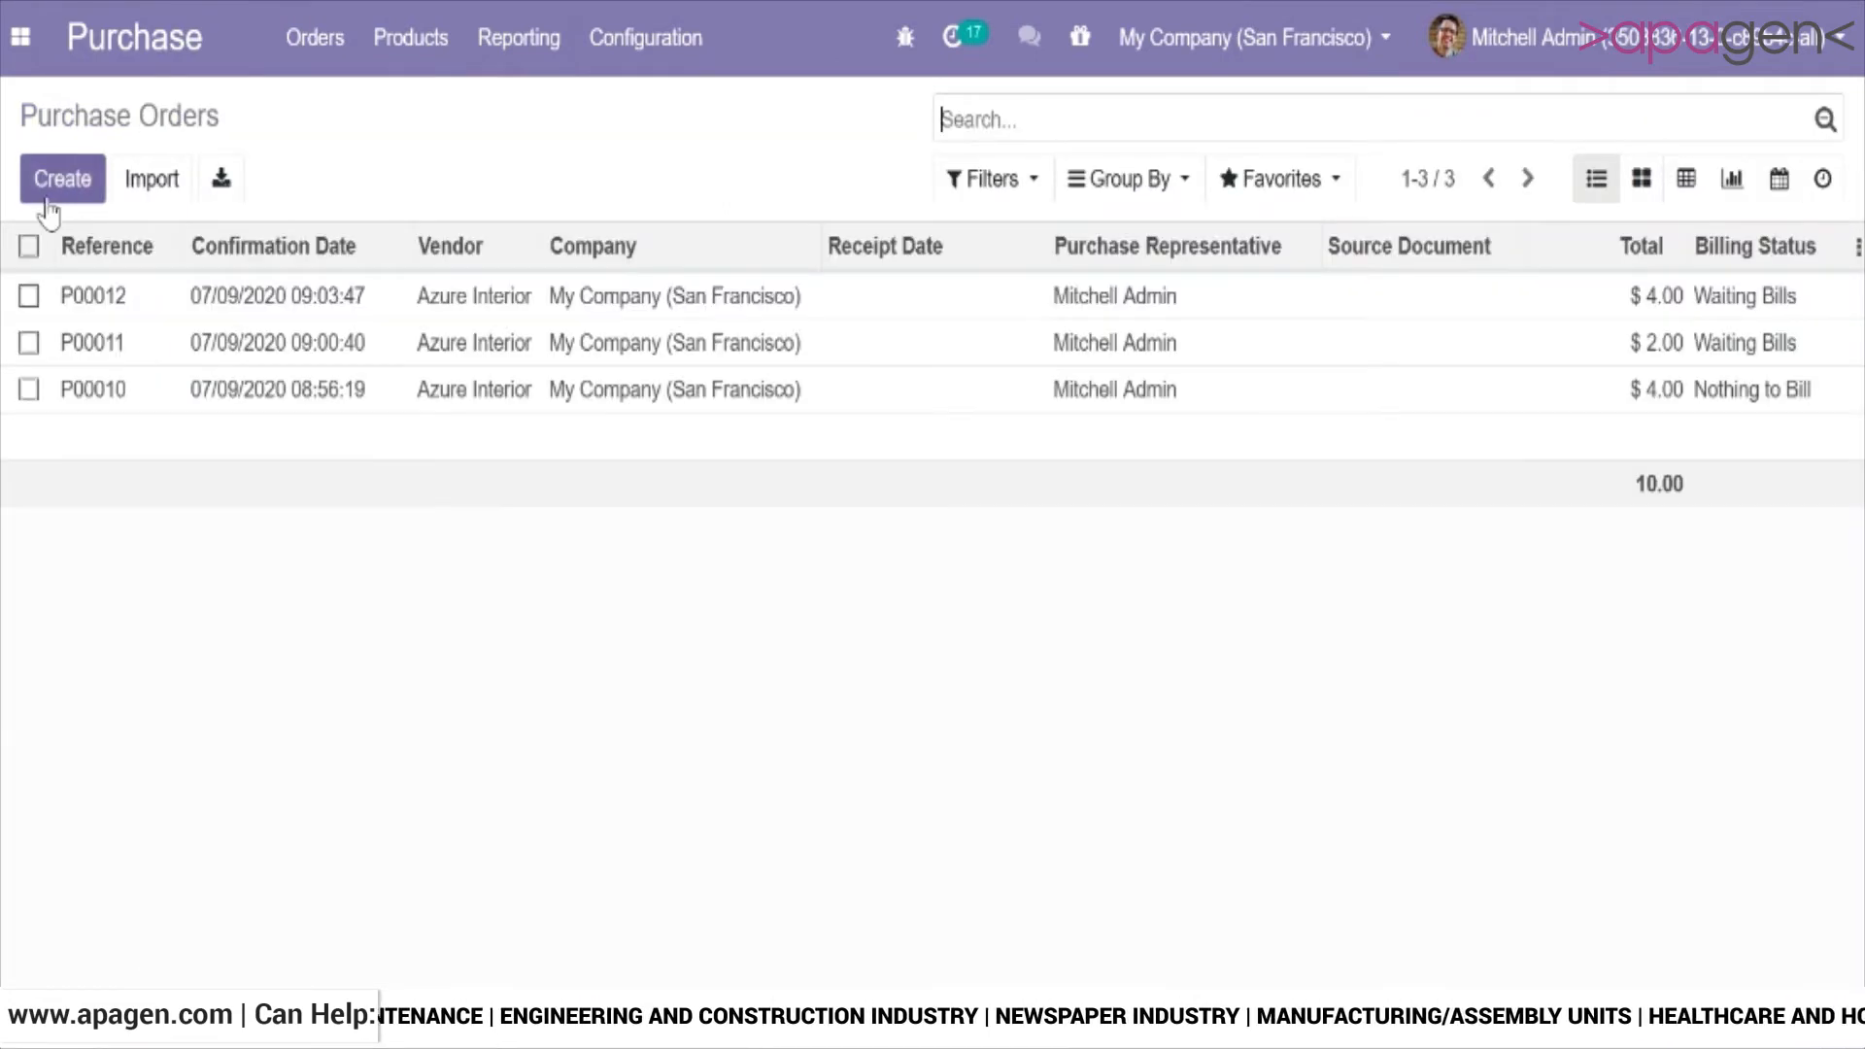
left_click(46, 195)
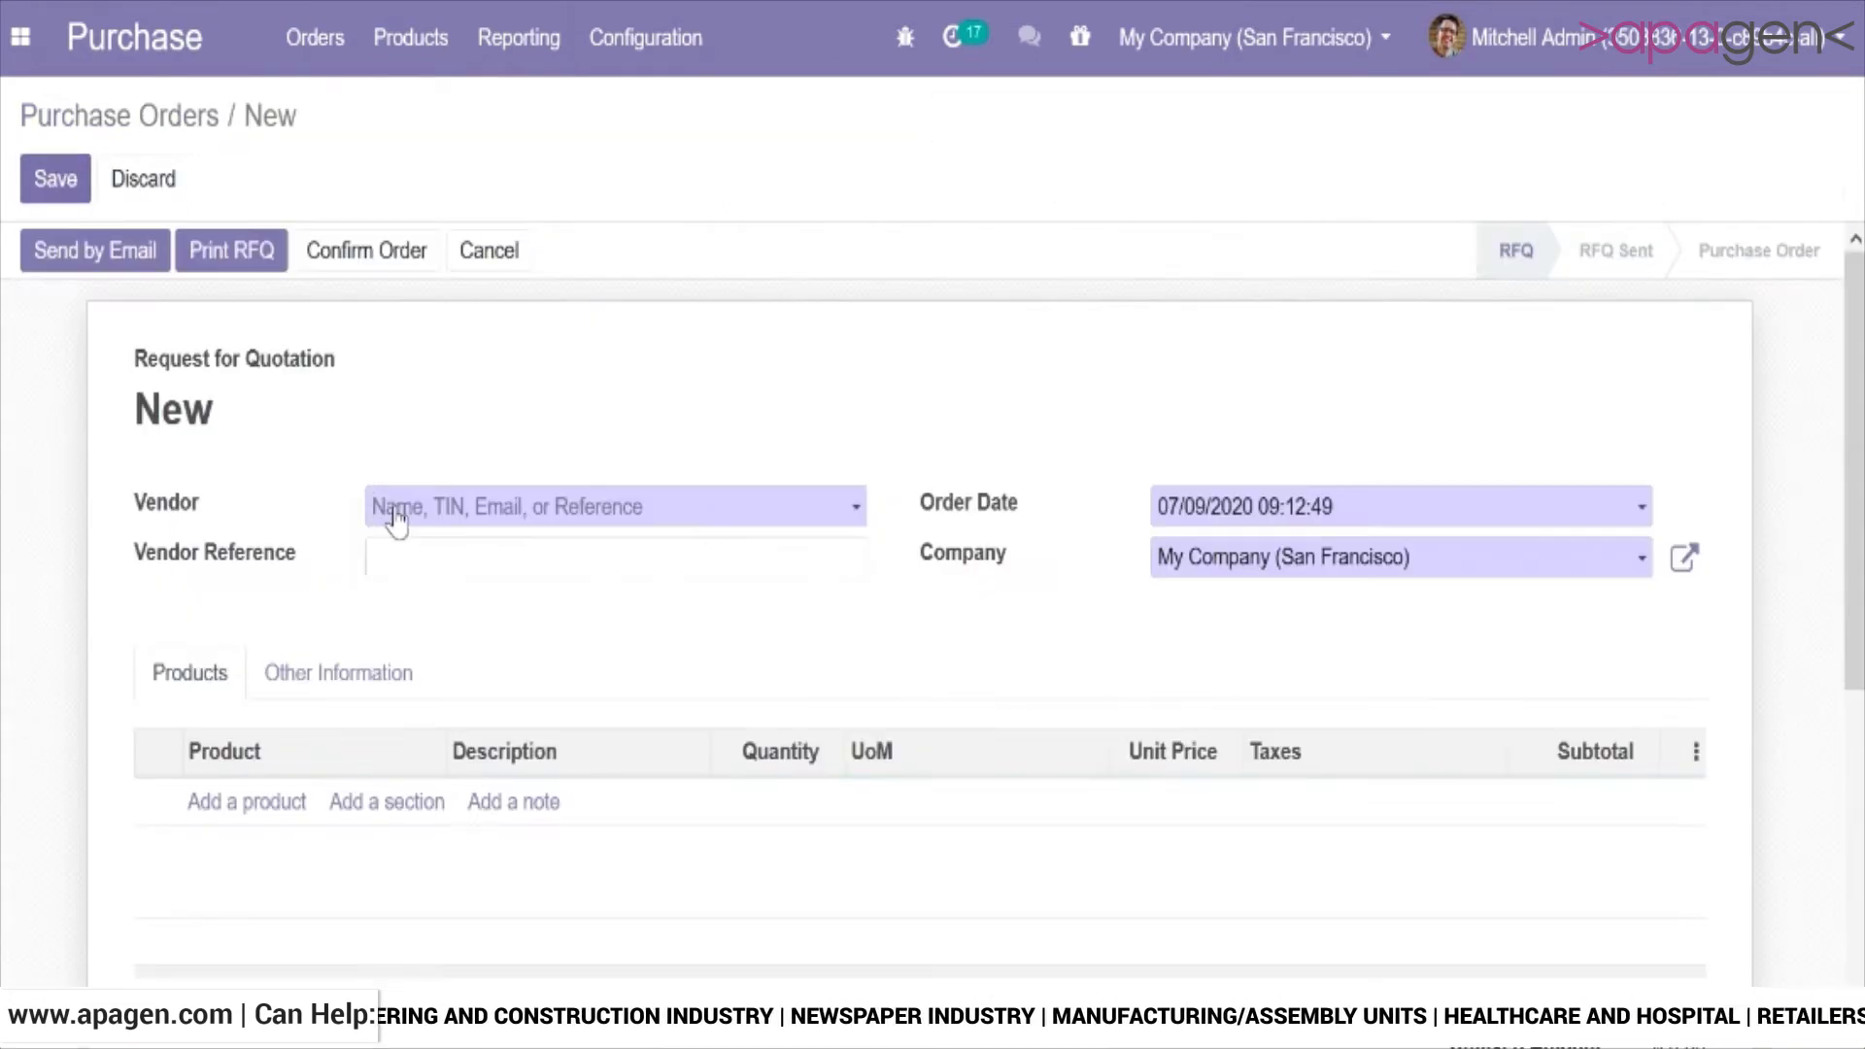
left_click(464, 512)
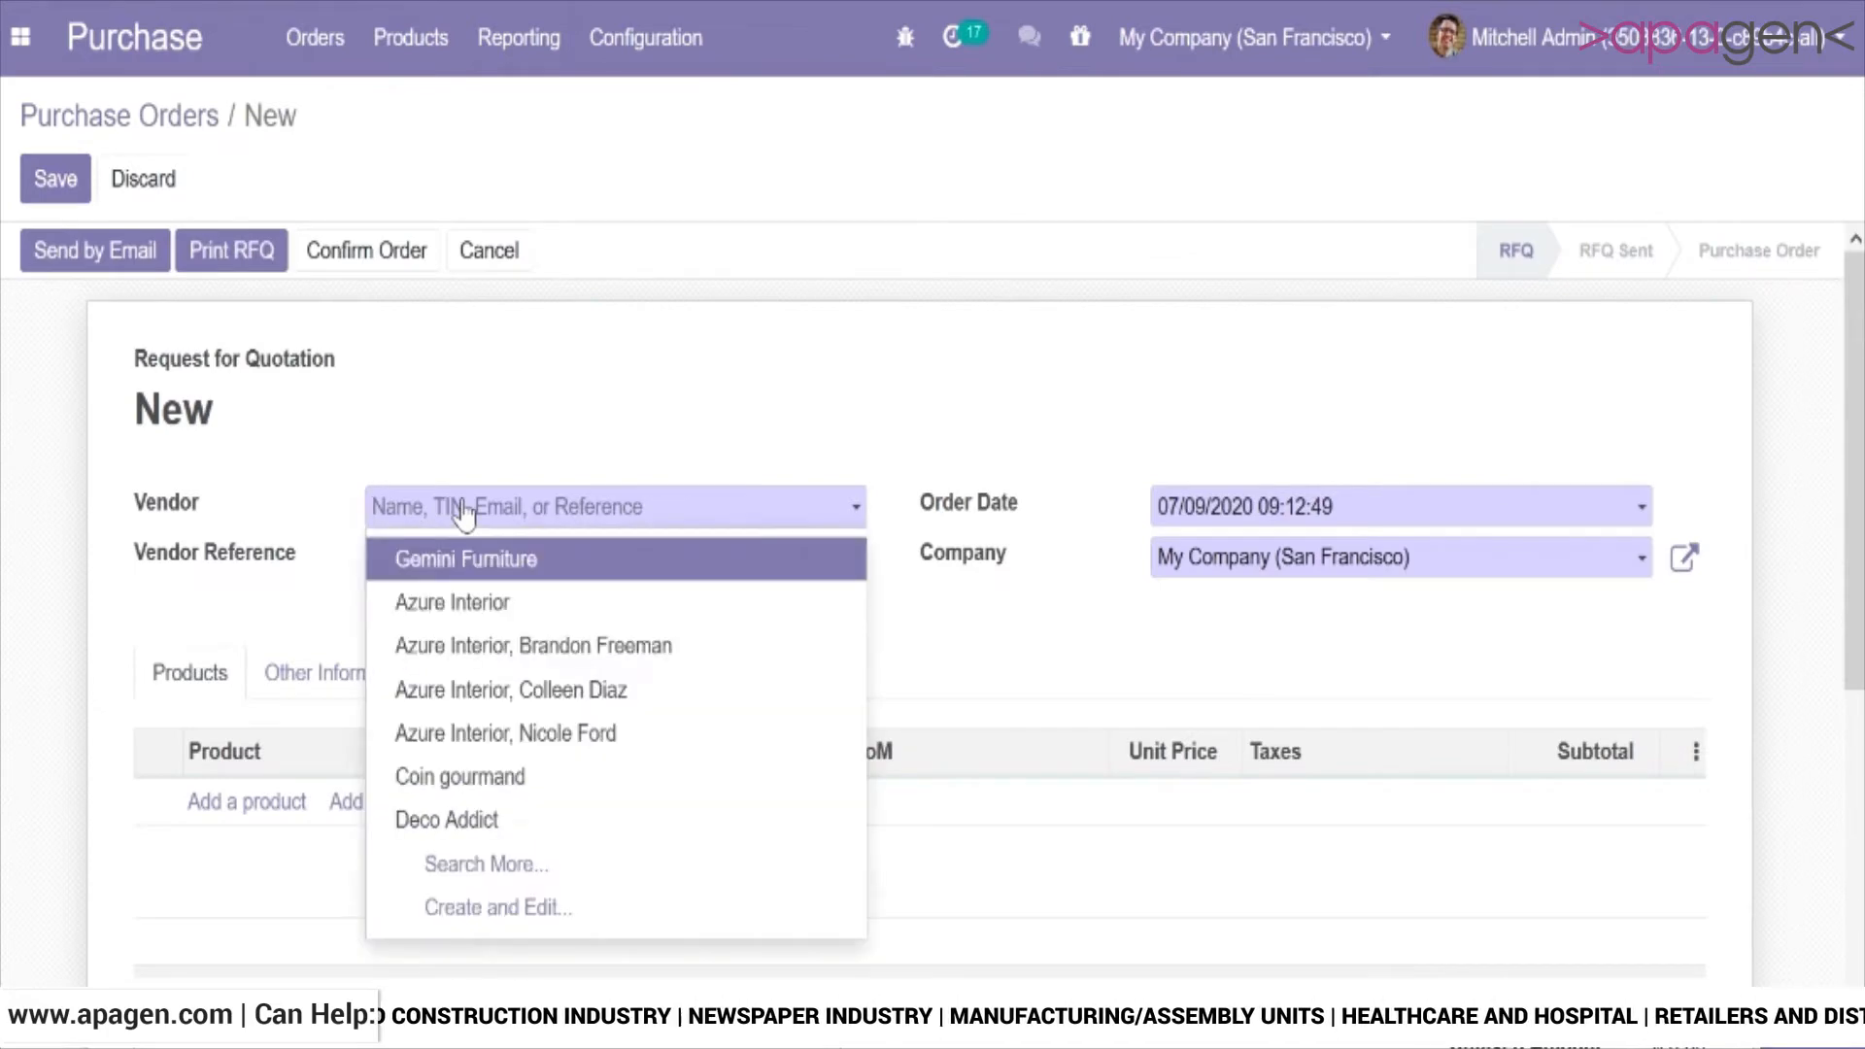
left_click(464, 602)
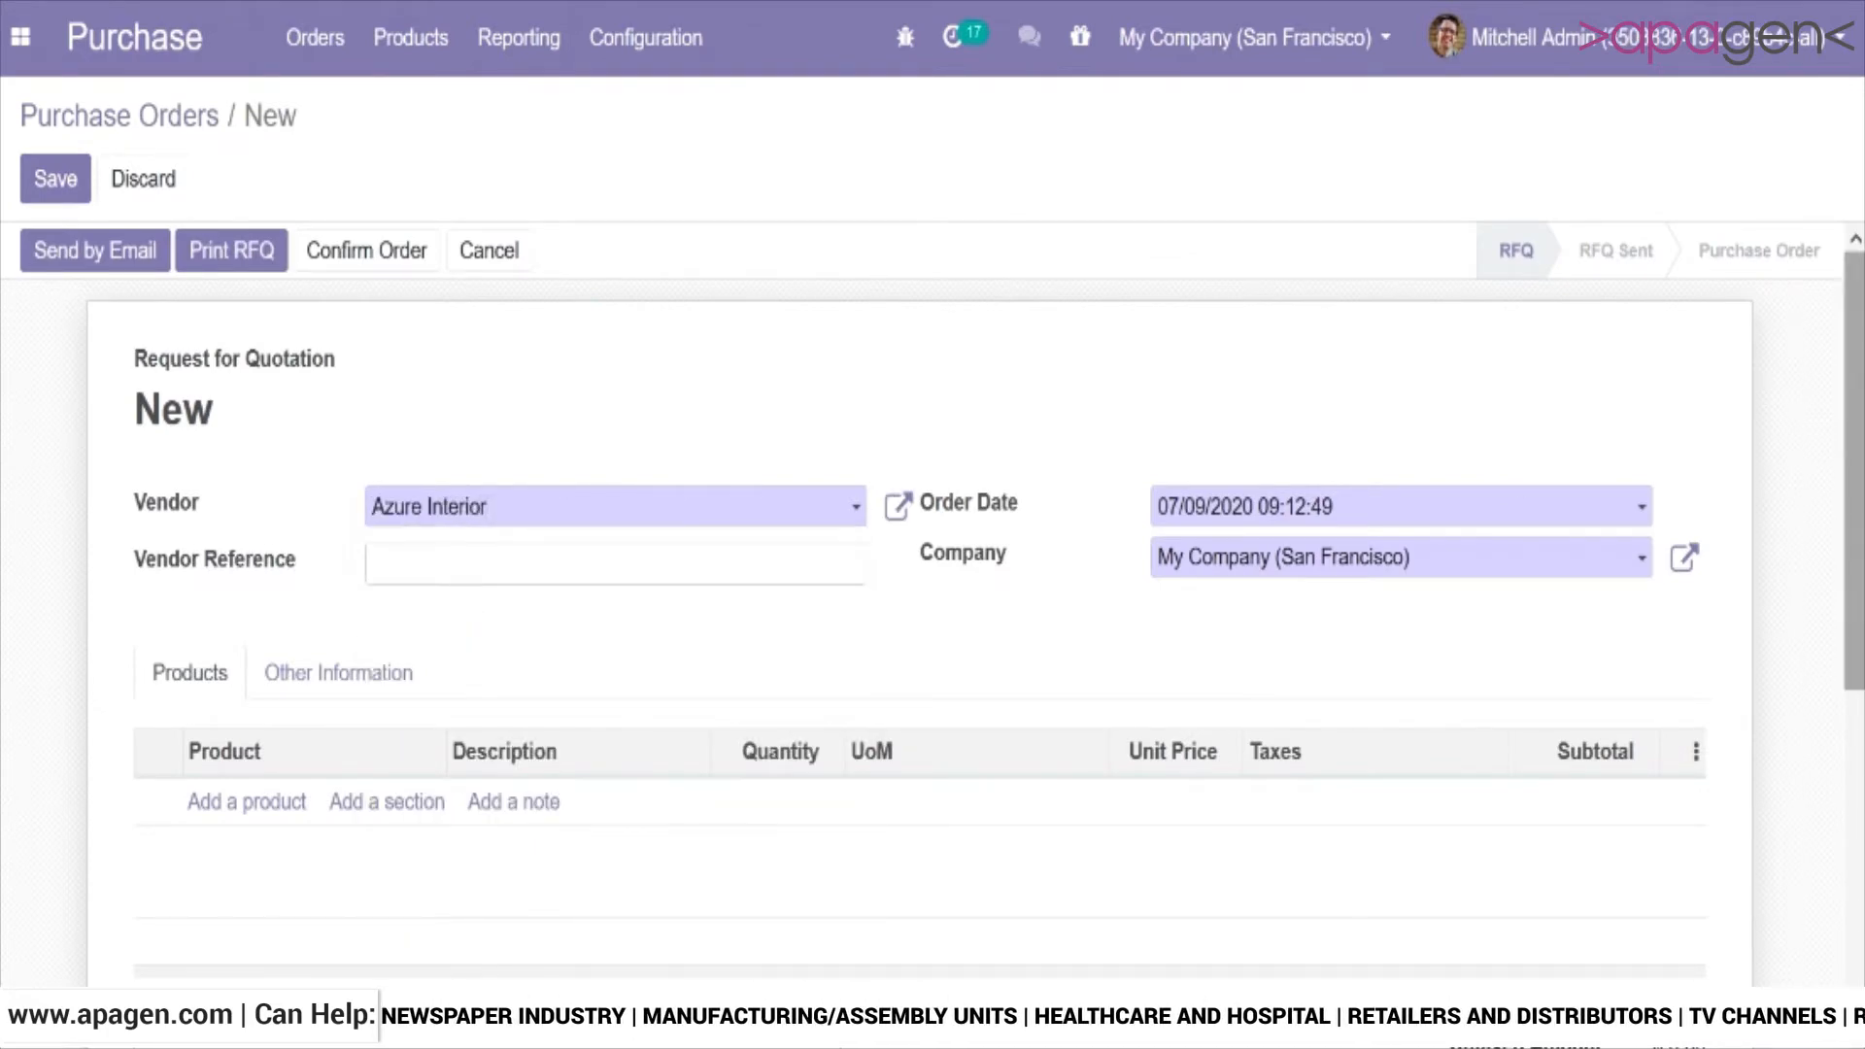
Add an Acoustic Bloc Screens line to the order with quantity 5 and unit price 5.
scroll(1169, 469, "down", 5)
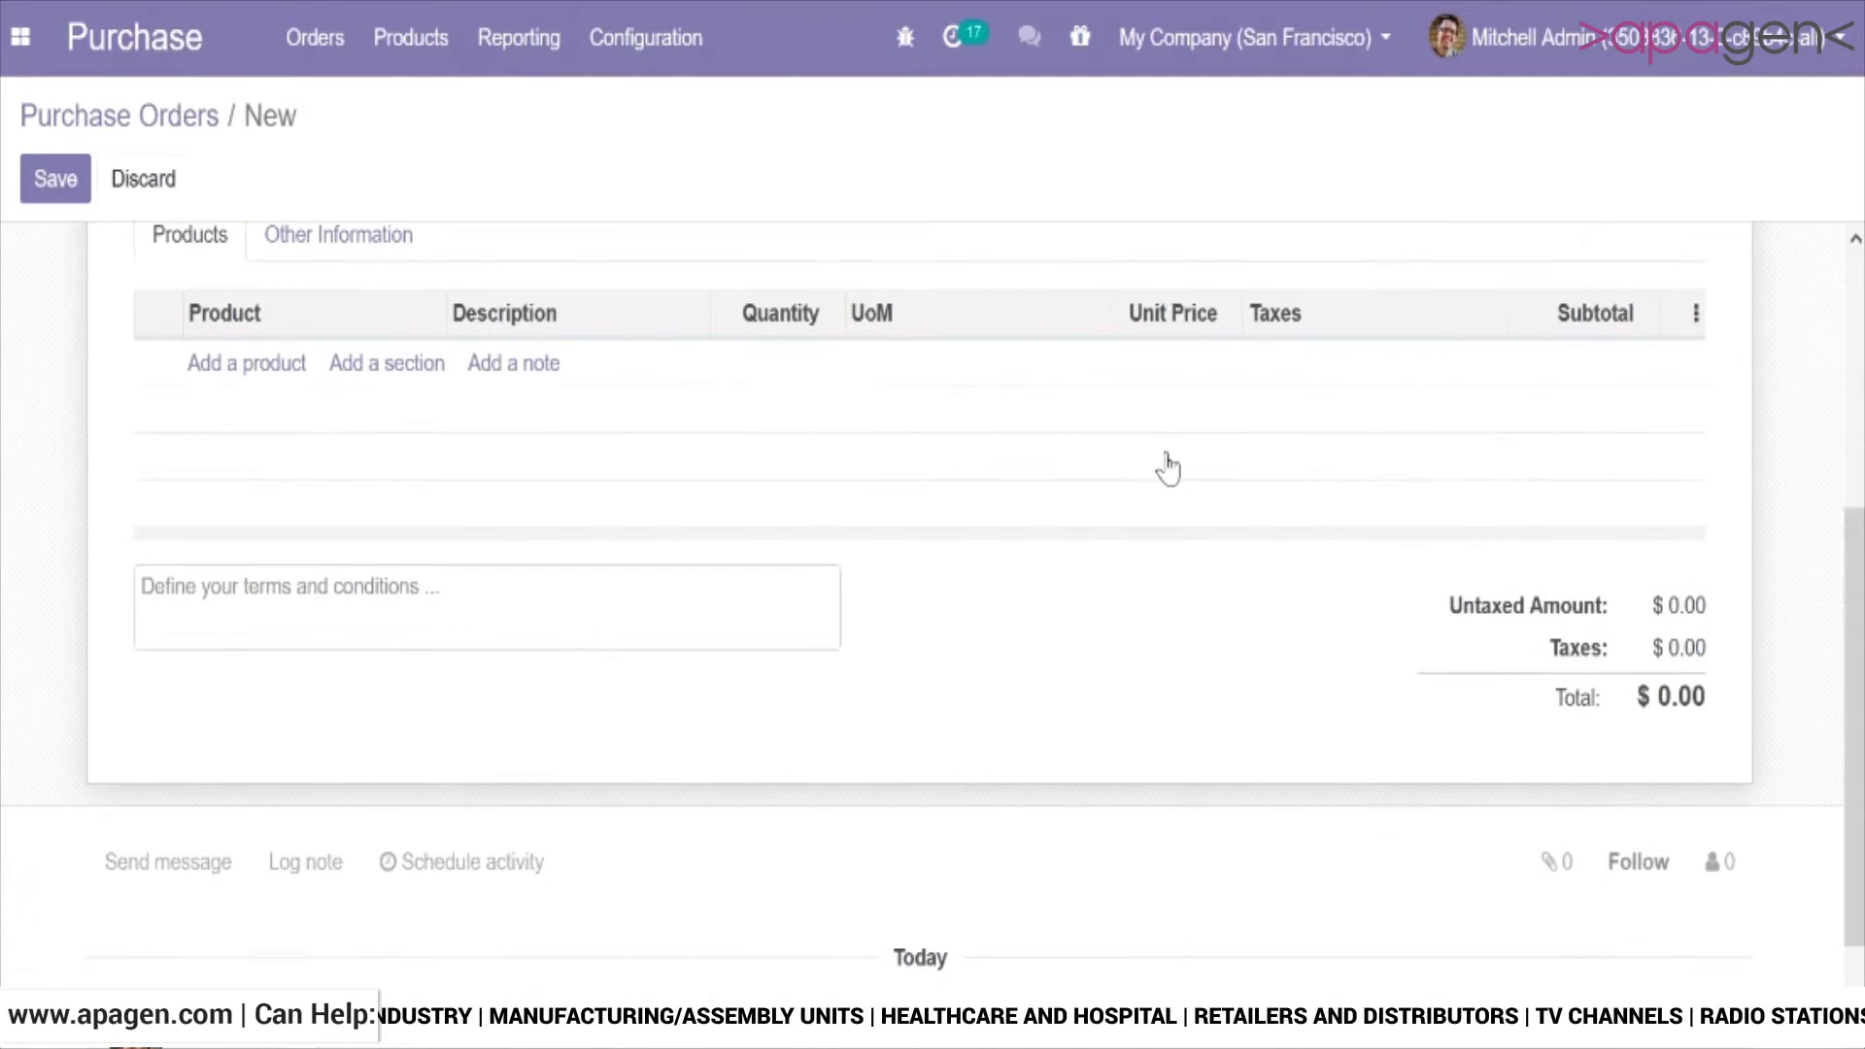
left_click(225, 369)
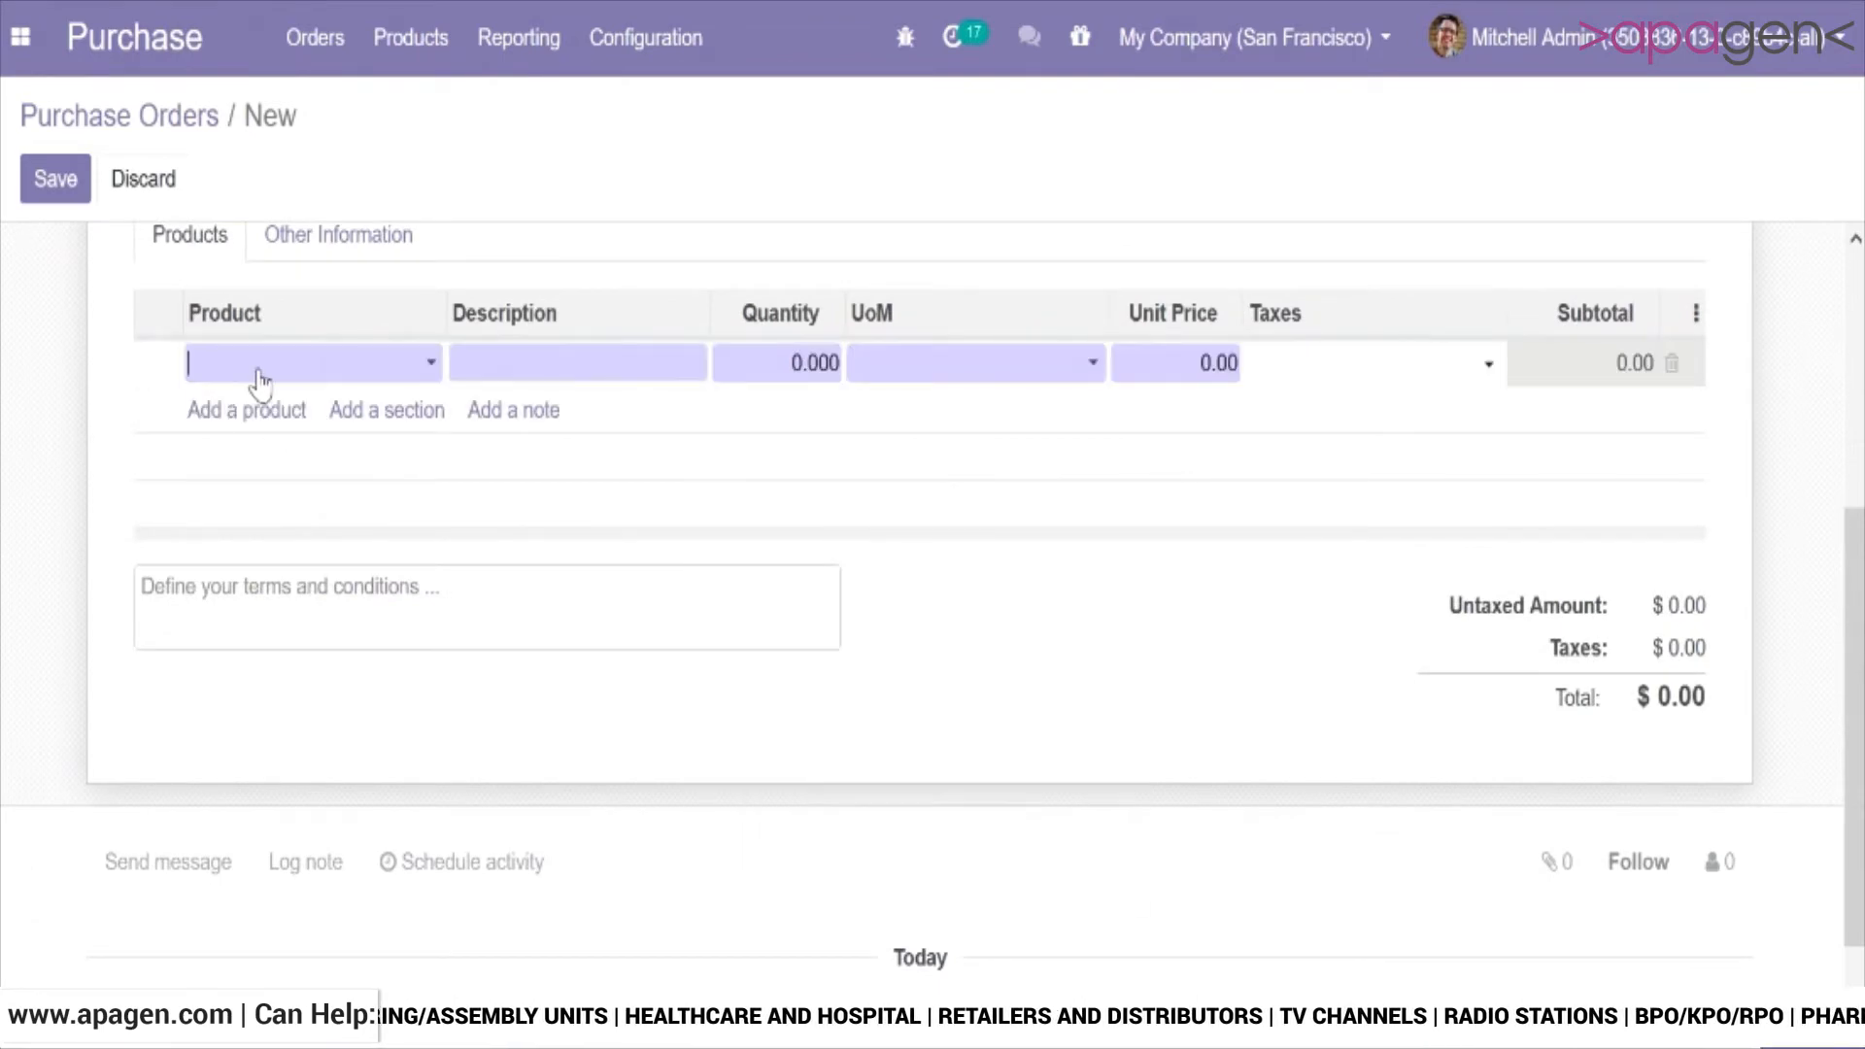
left_click(258, 379)
type("acous")
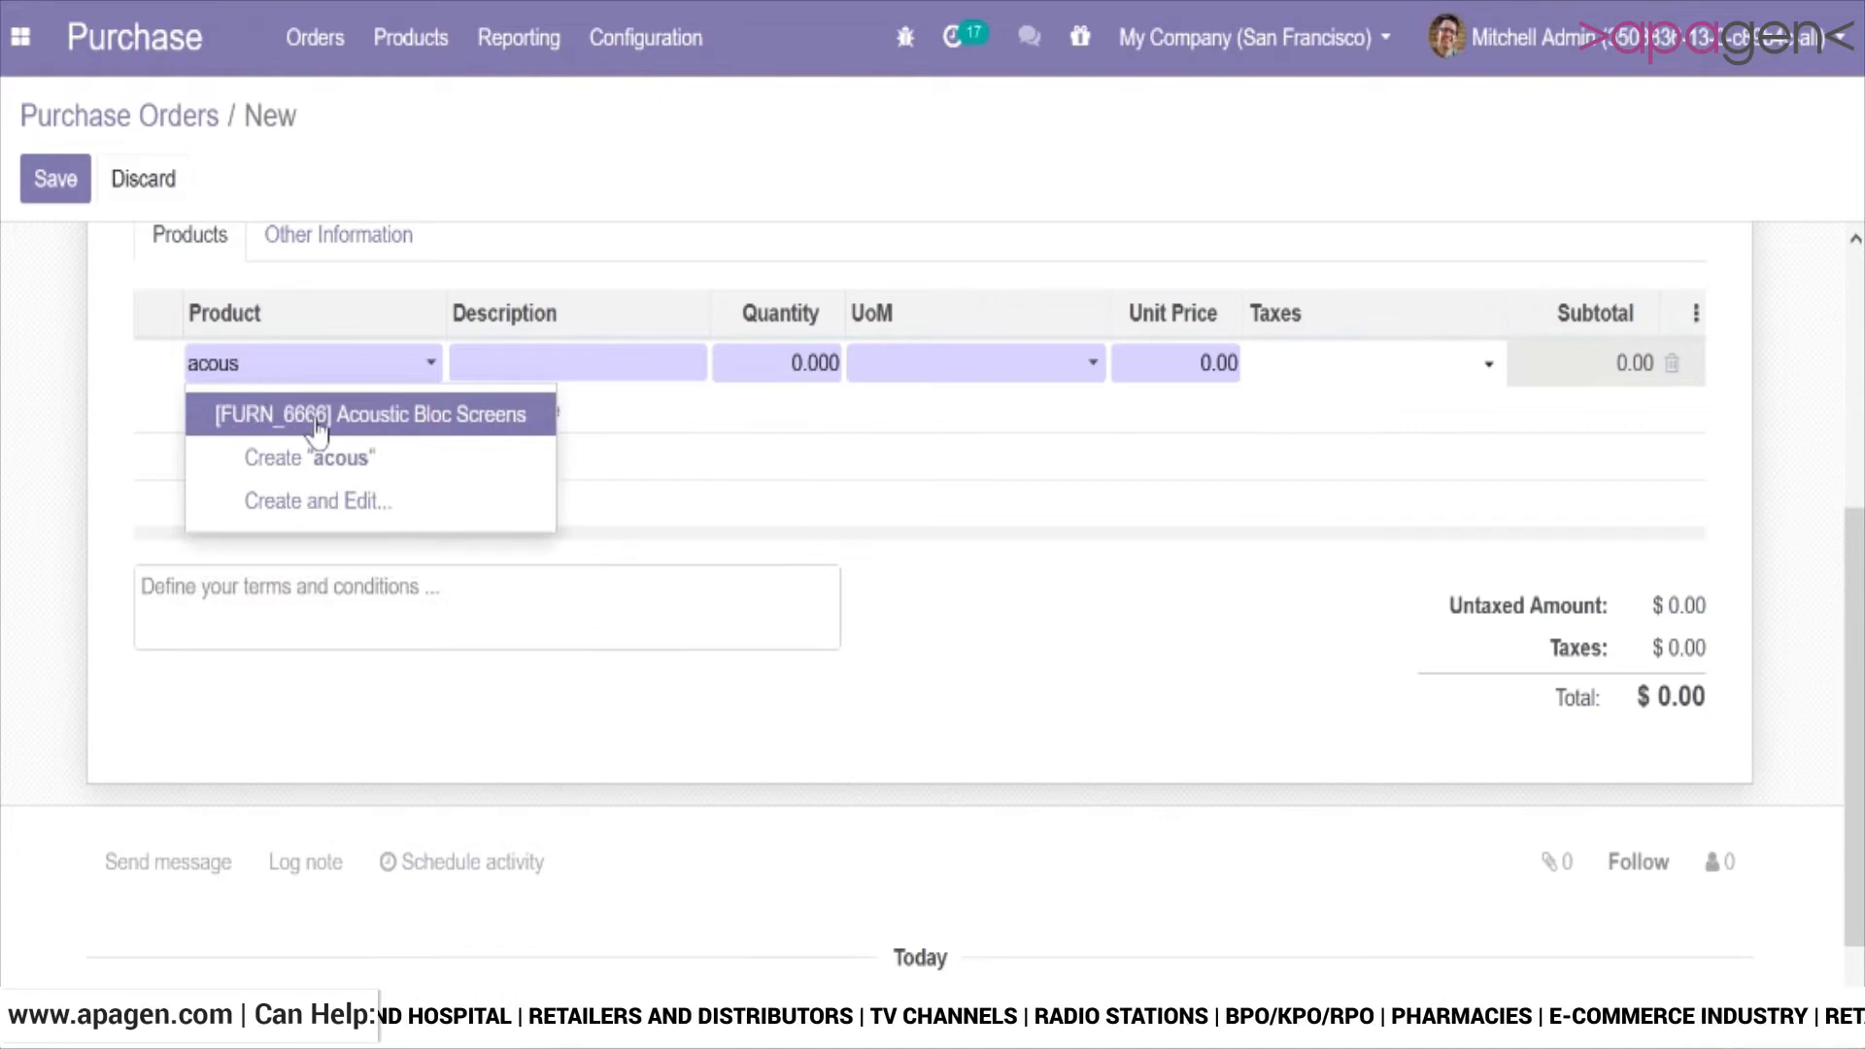
left_click(312, 427)
key("Tab")
key("Tab")
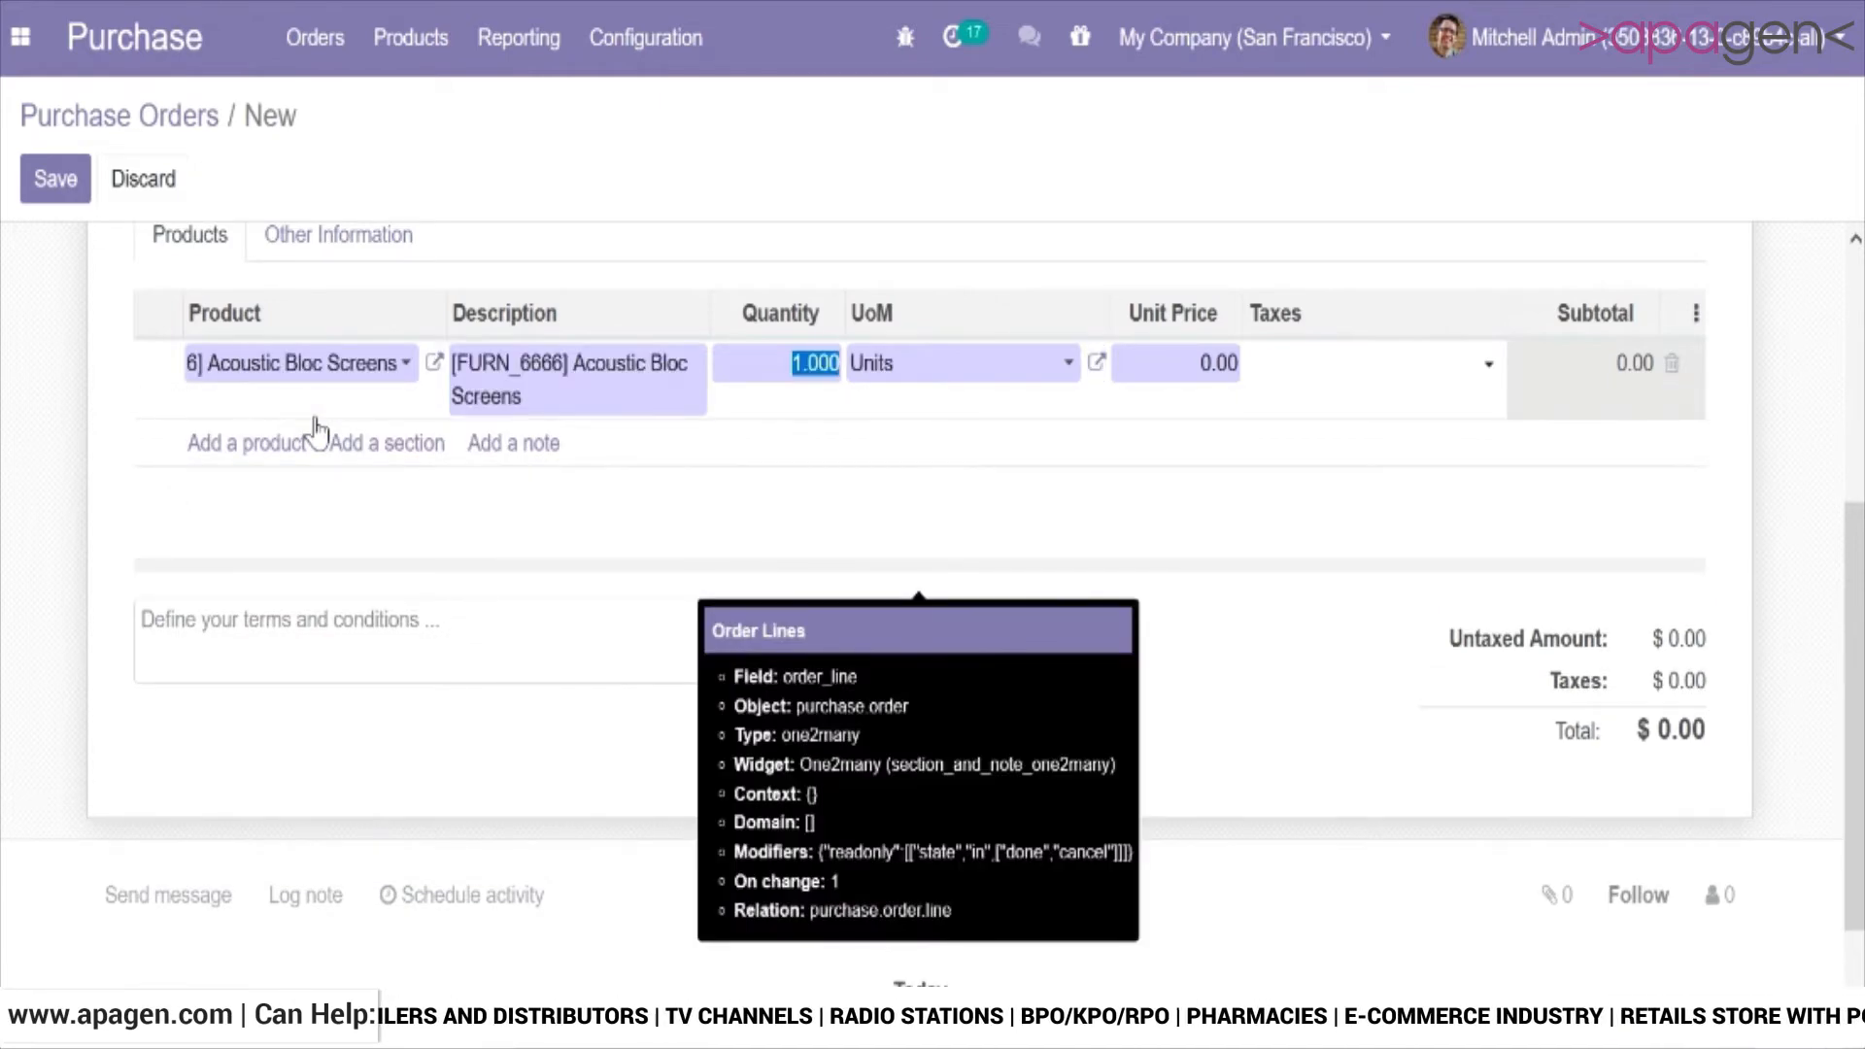
type("5")
key("Tab")
key("Tab")
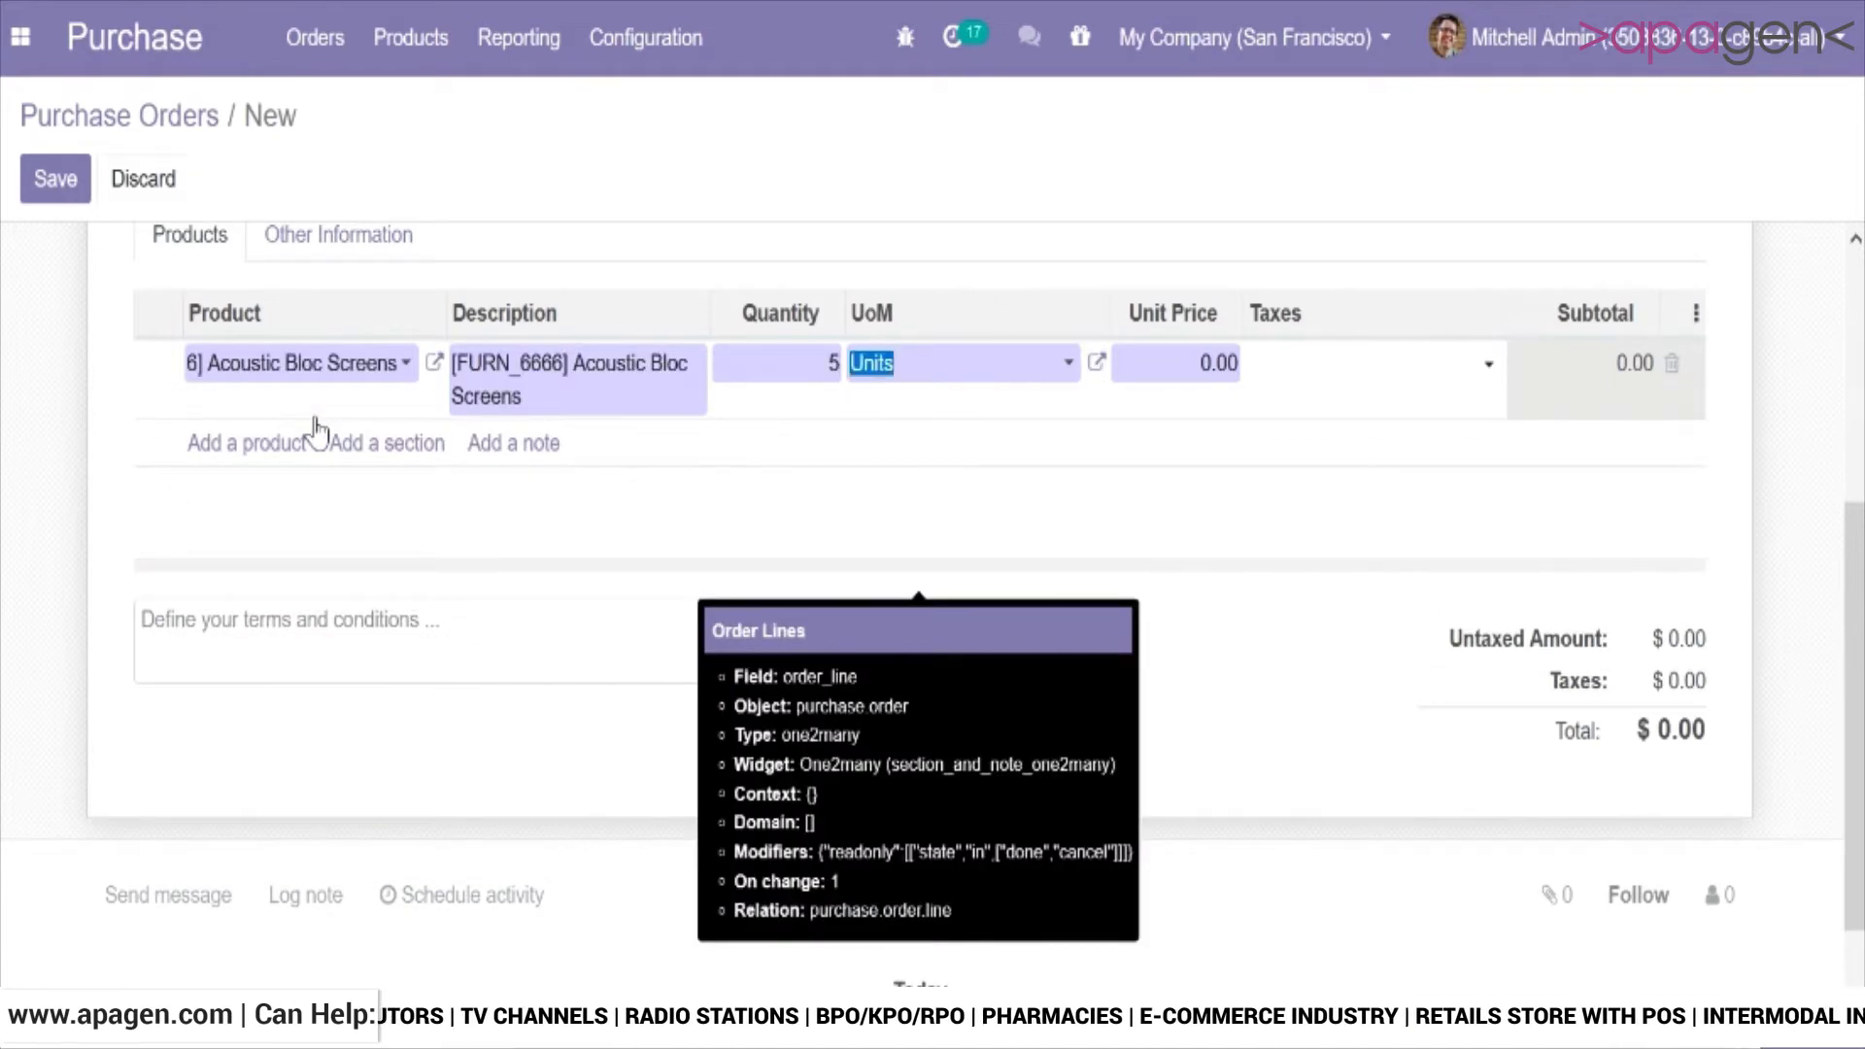
type("5")
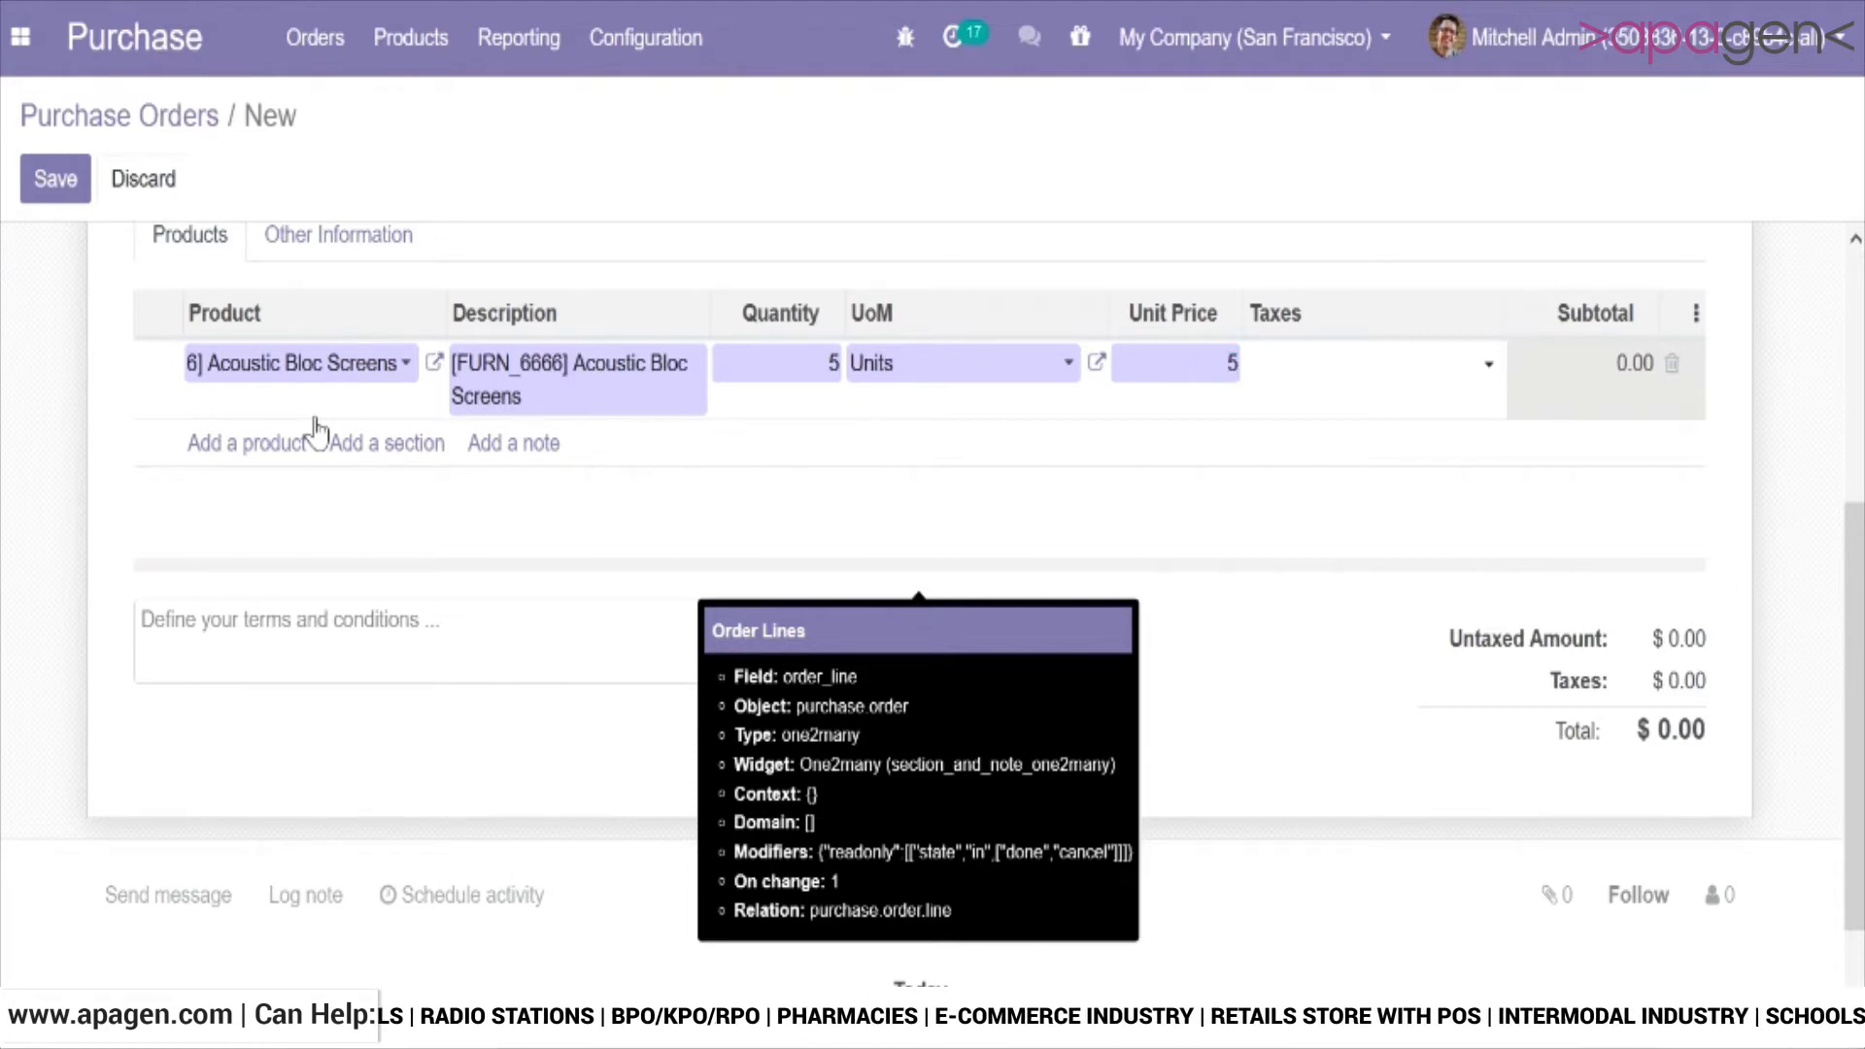
left_click(1151, 643)
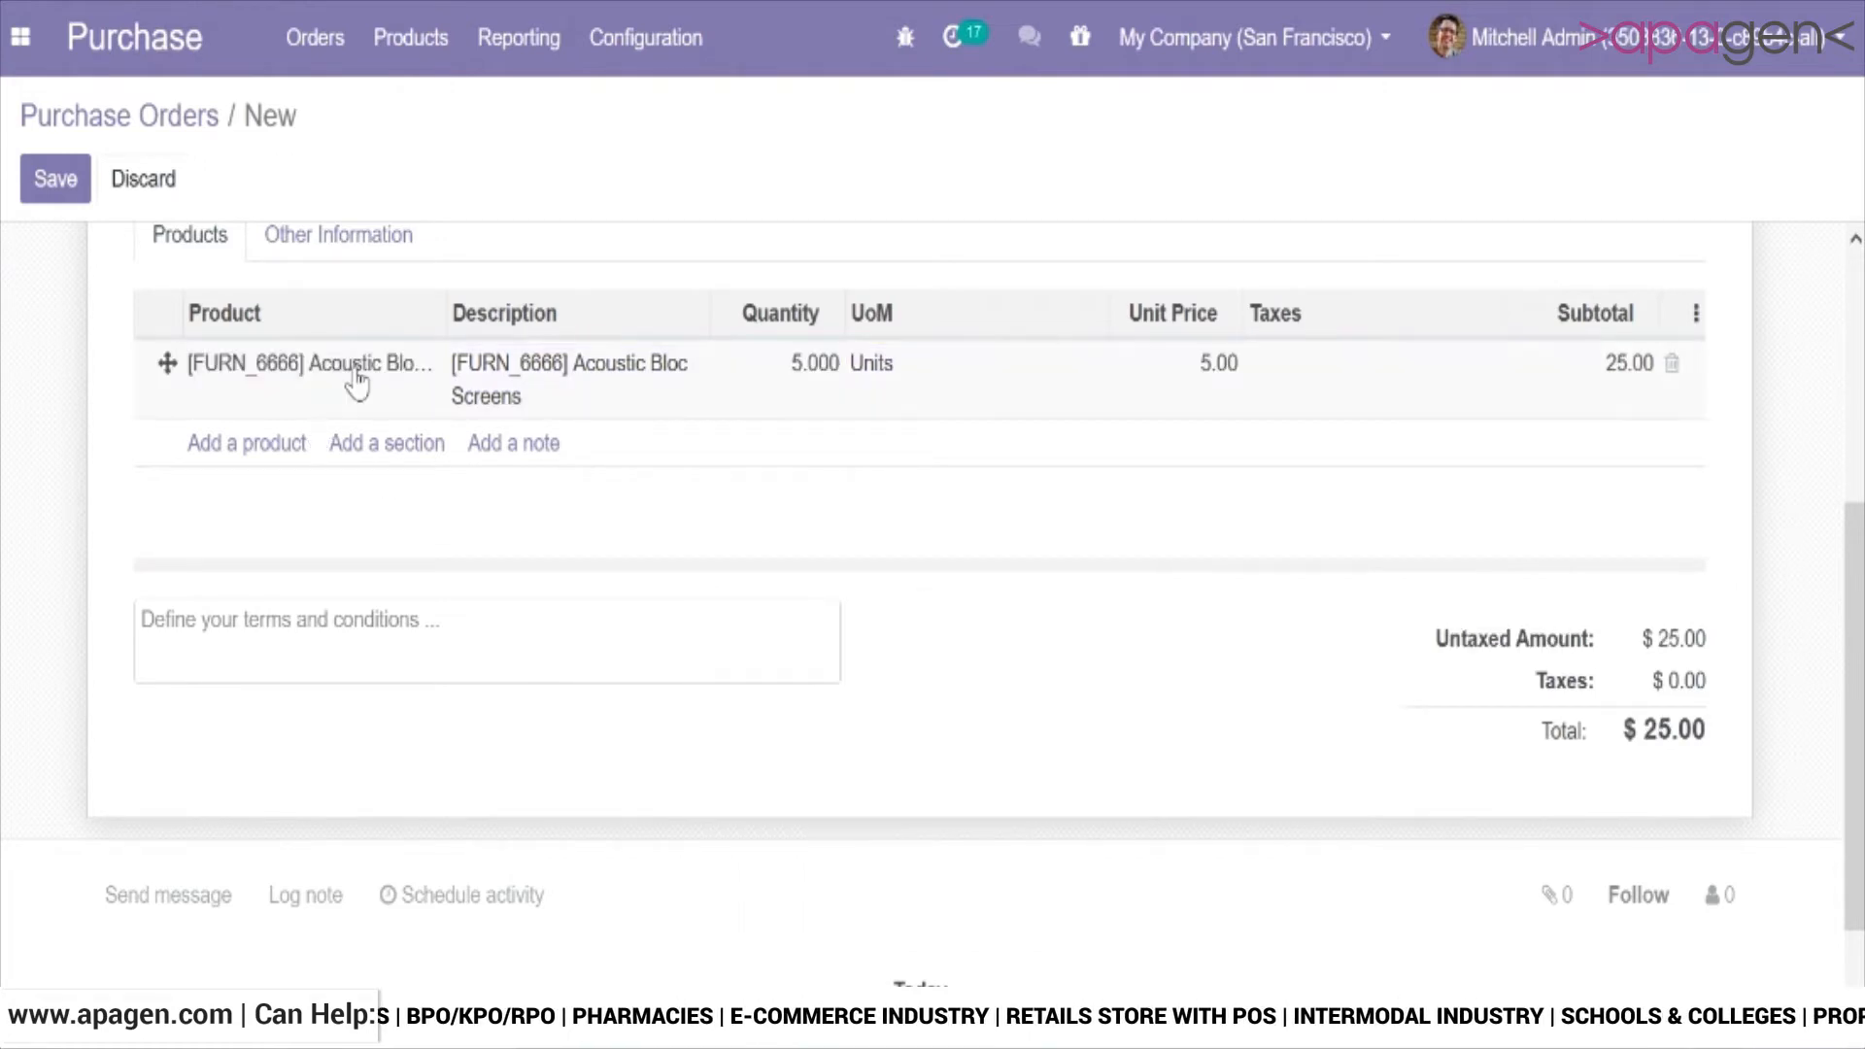
Add a Bolt line to the purchase order with quantity 5 and unit price 3.
left_click(251, 445)
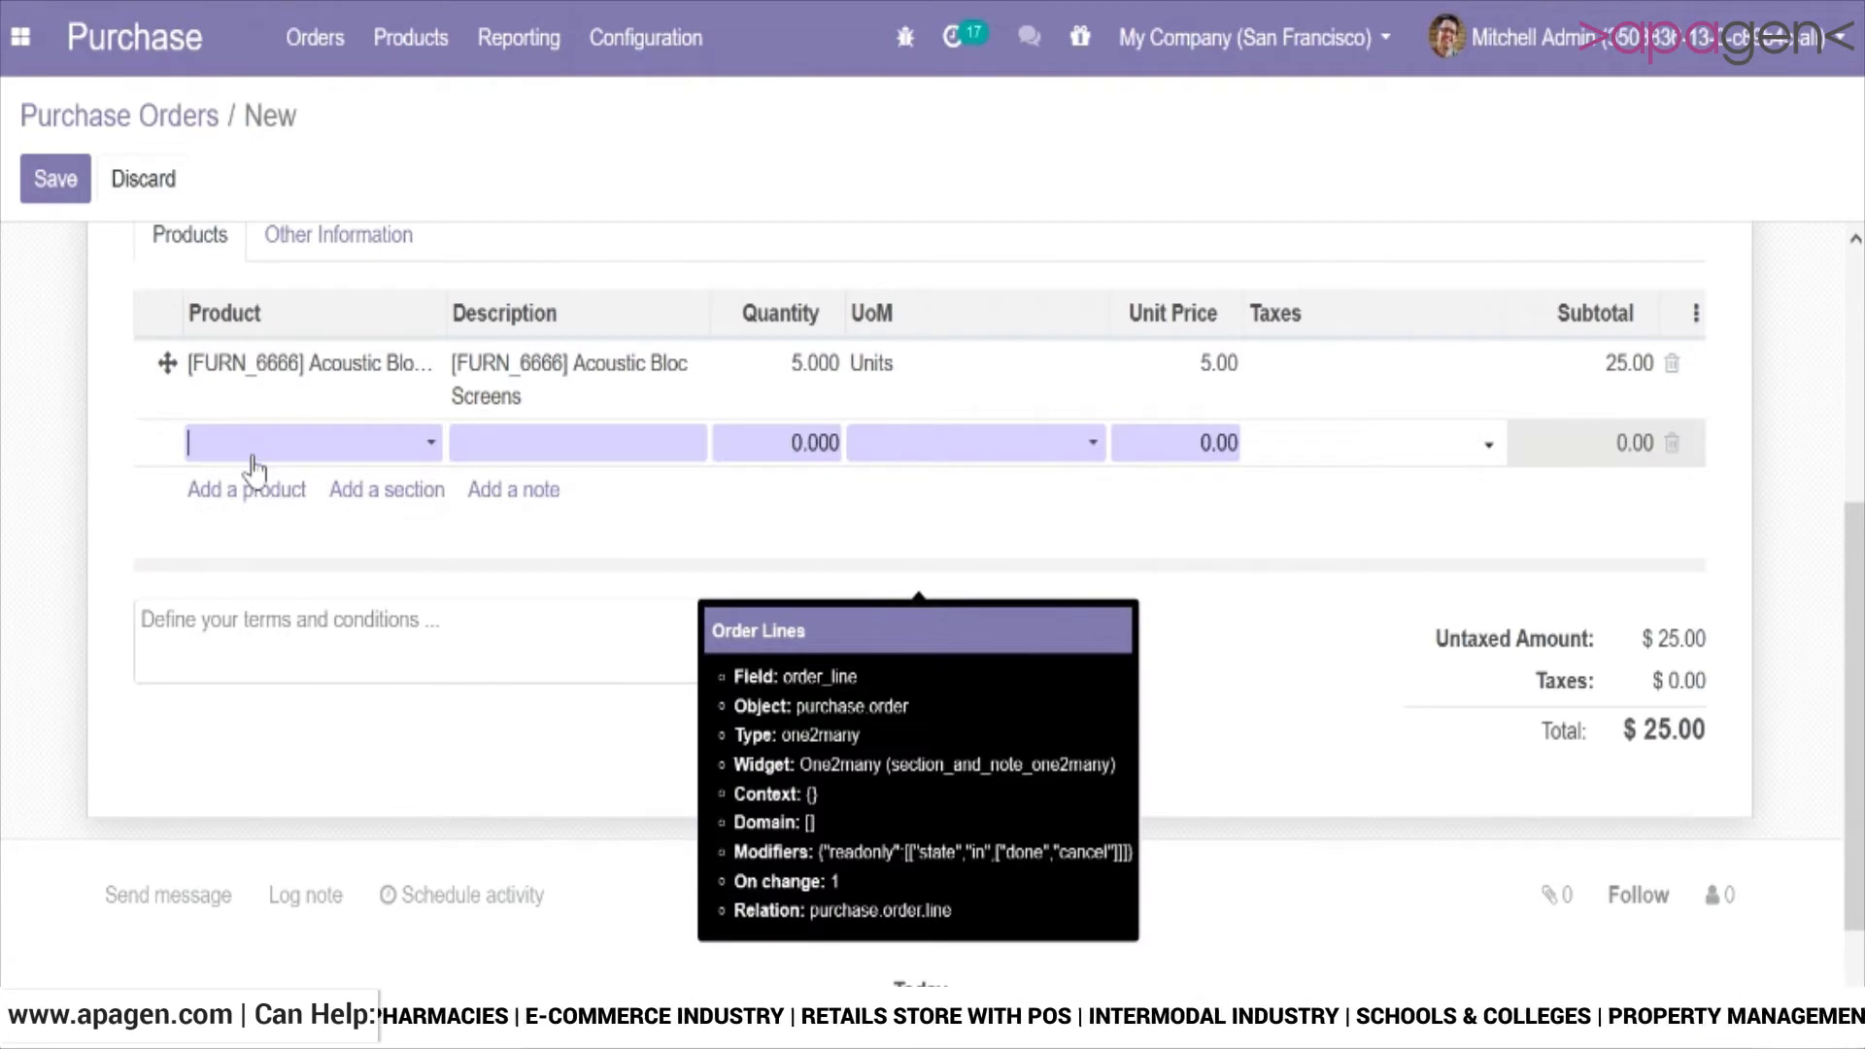
type("bolt")
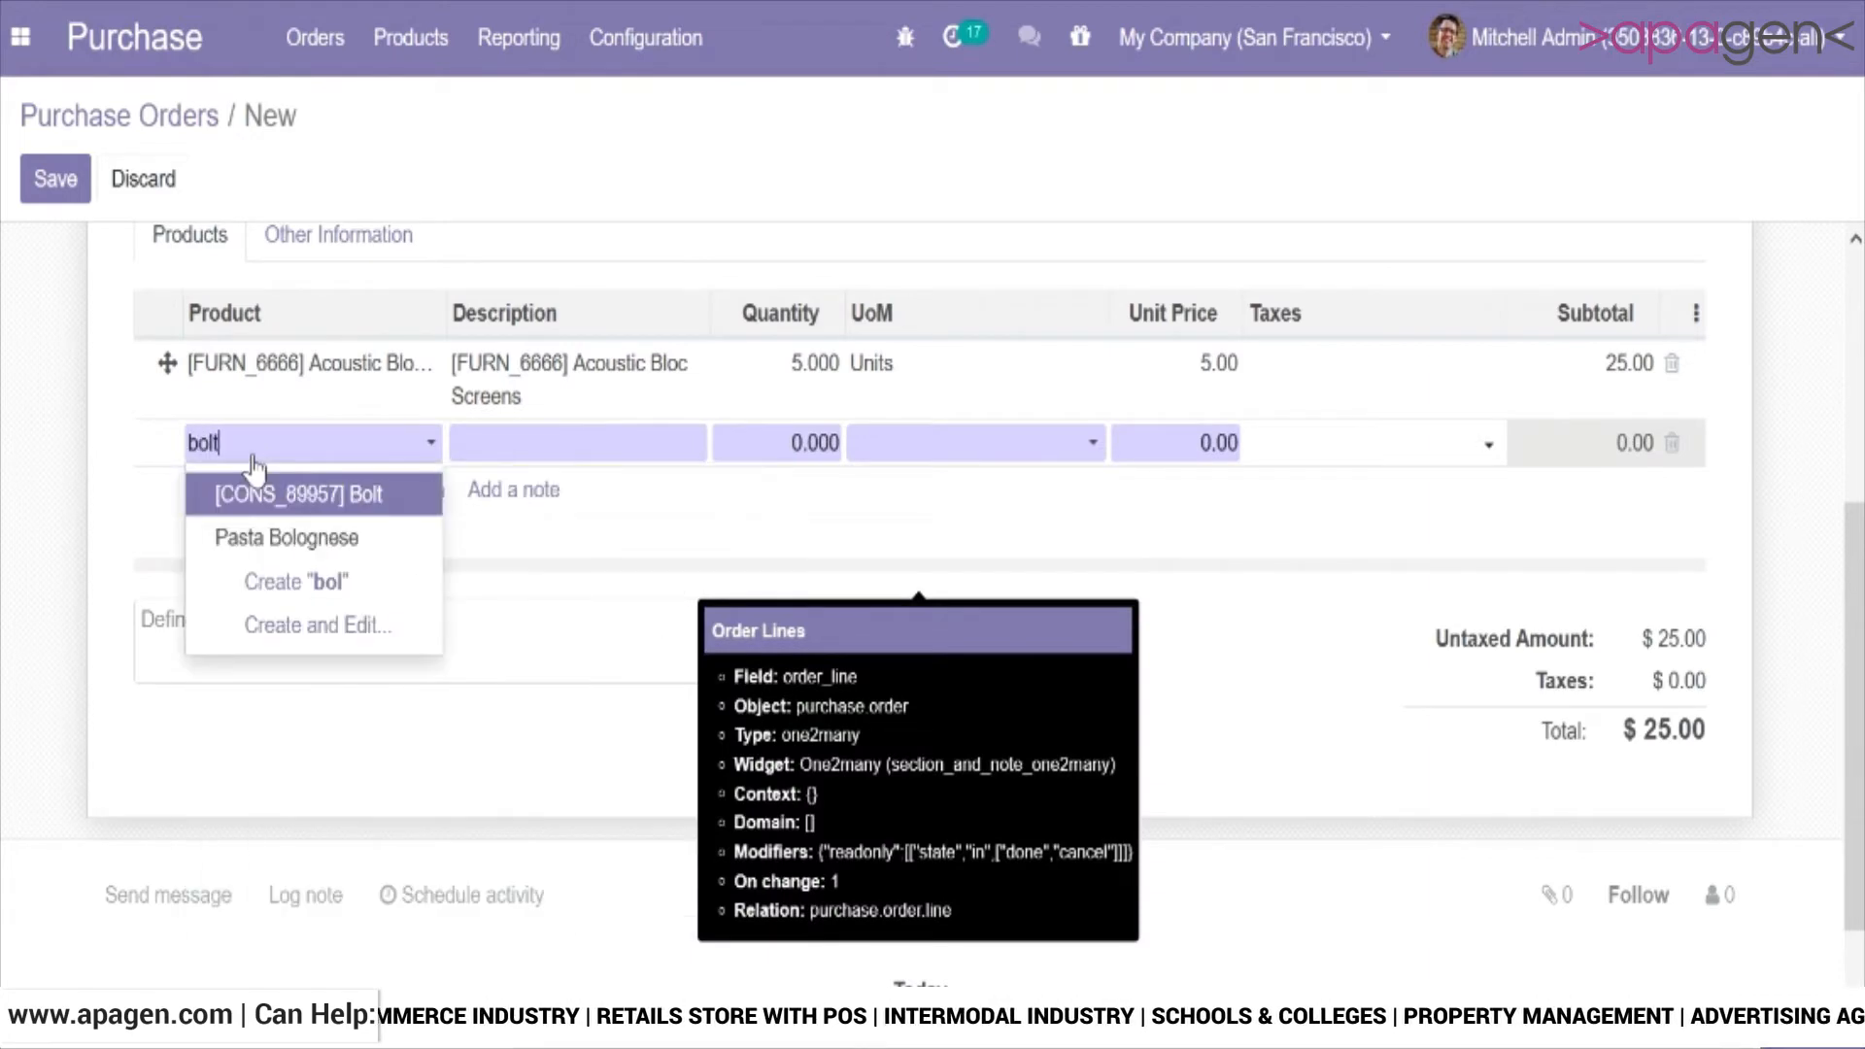
left_click(299, 494)
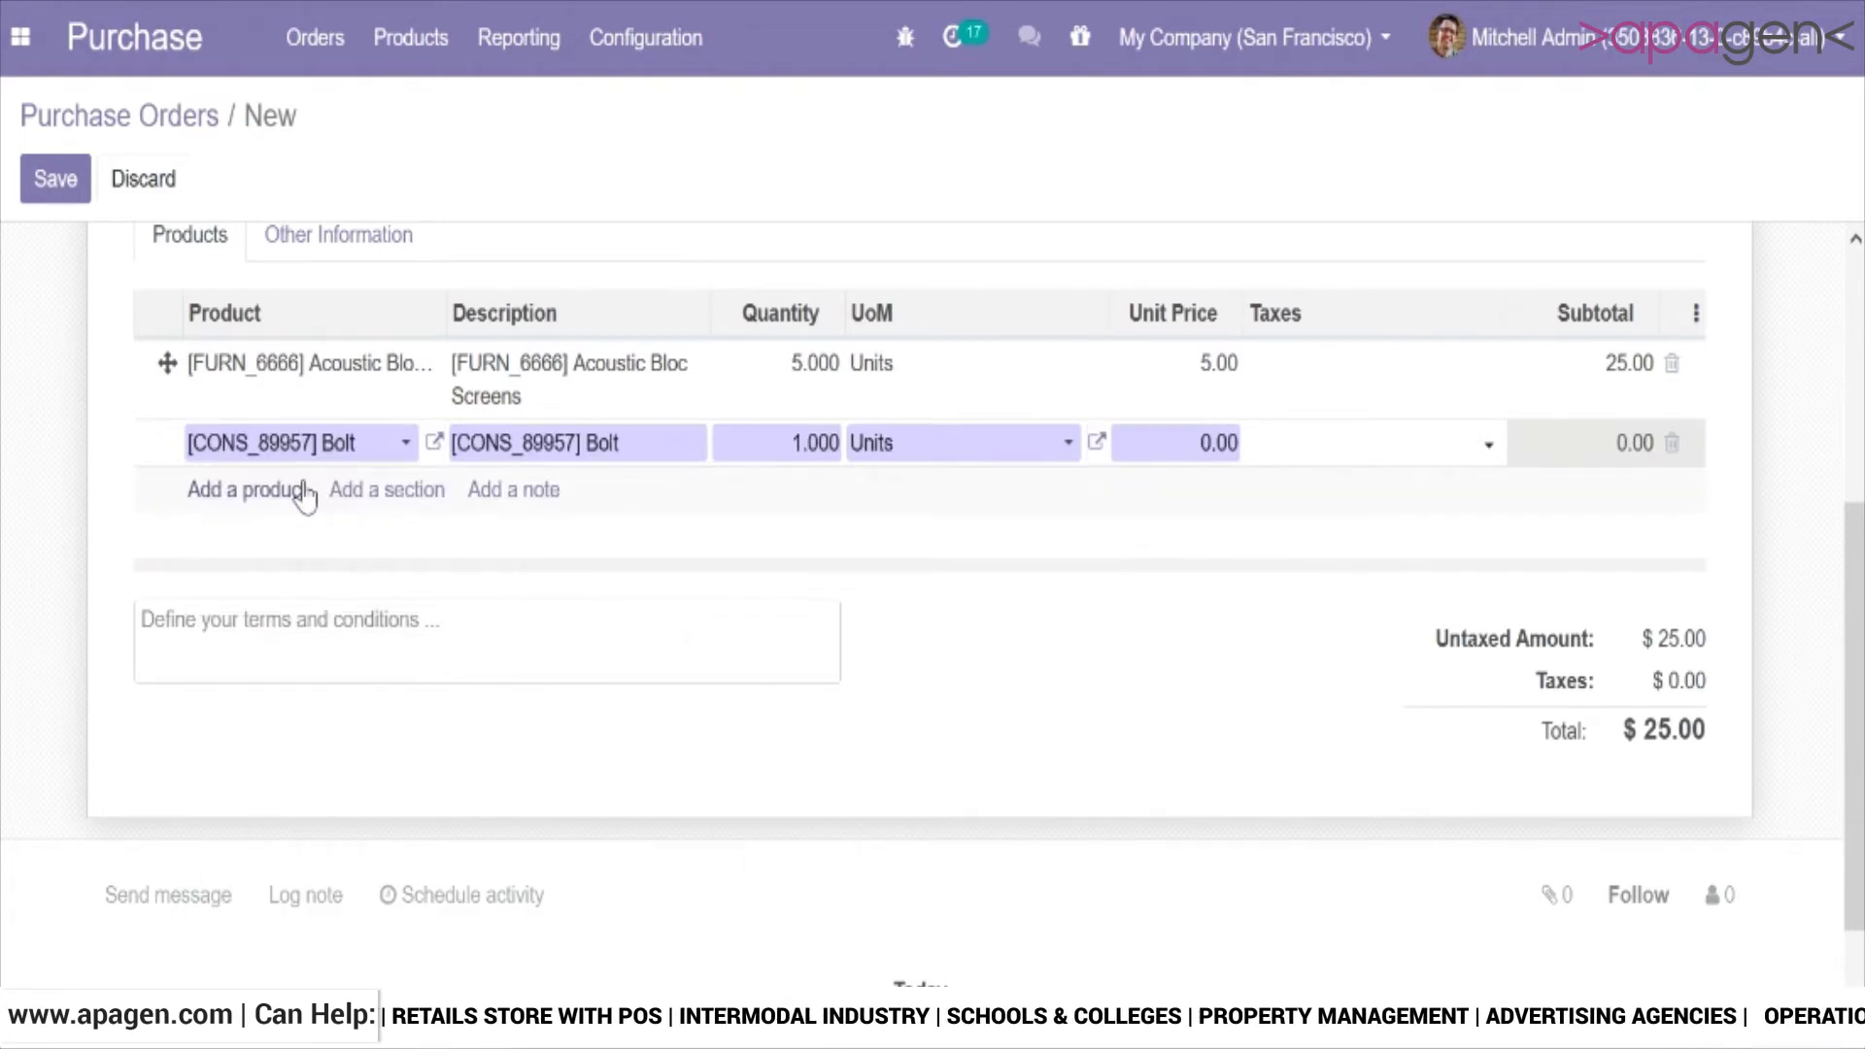
type("5")
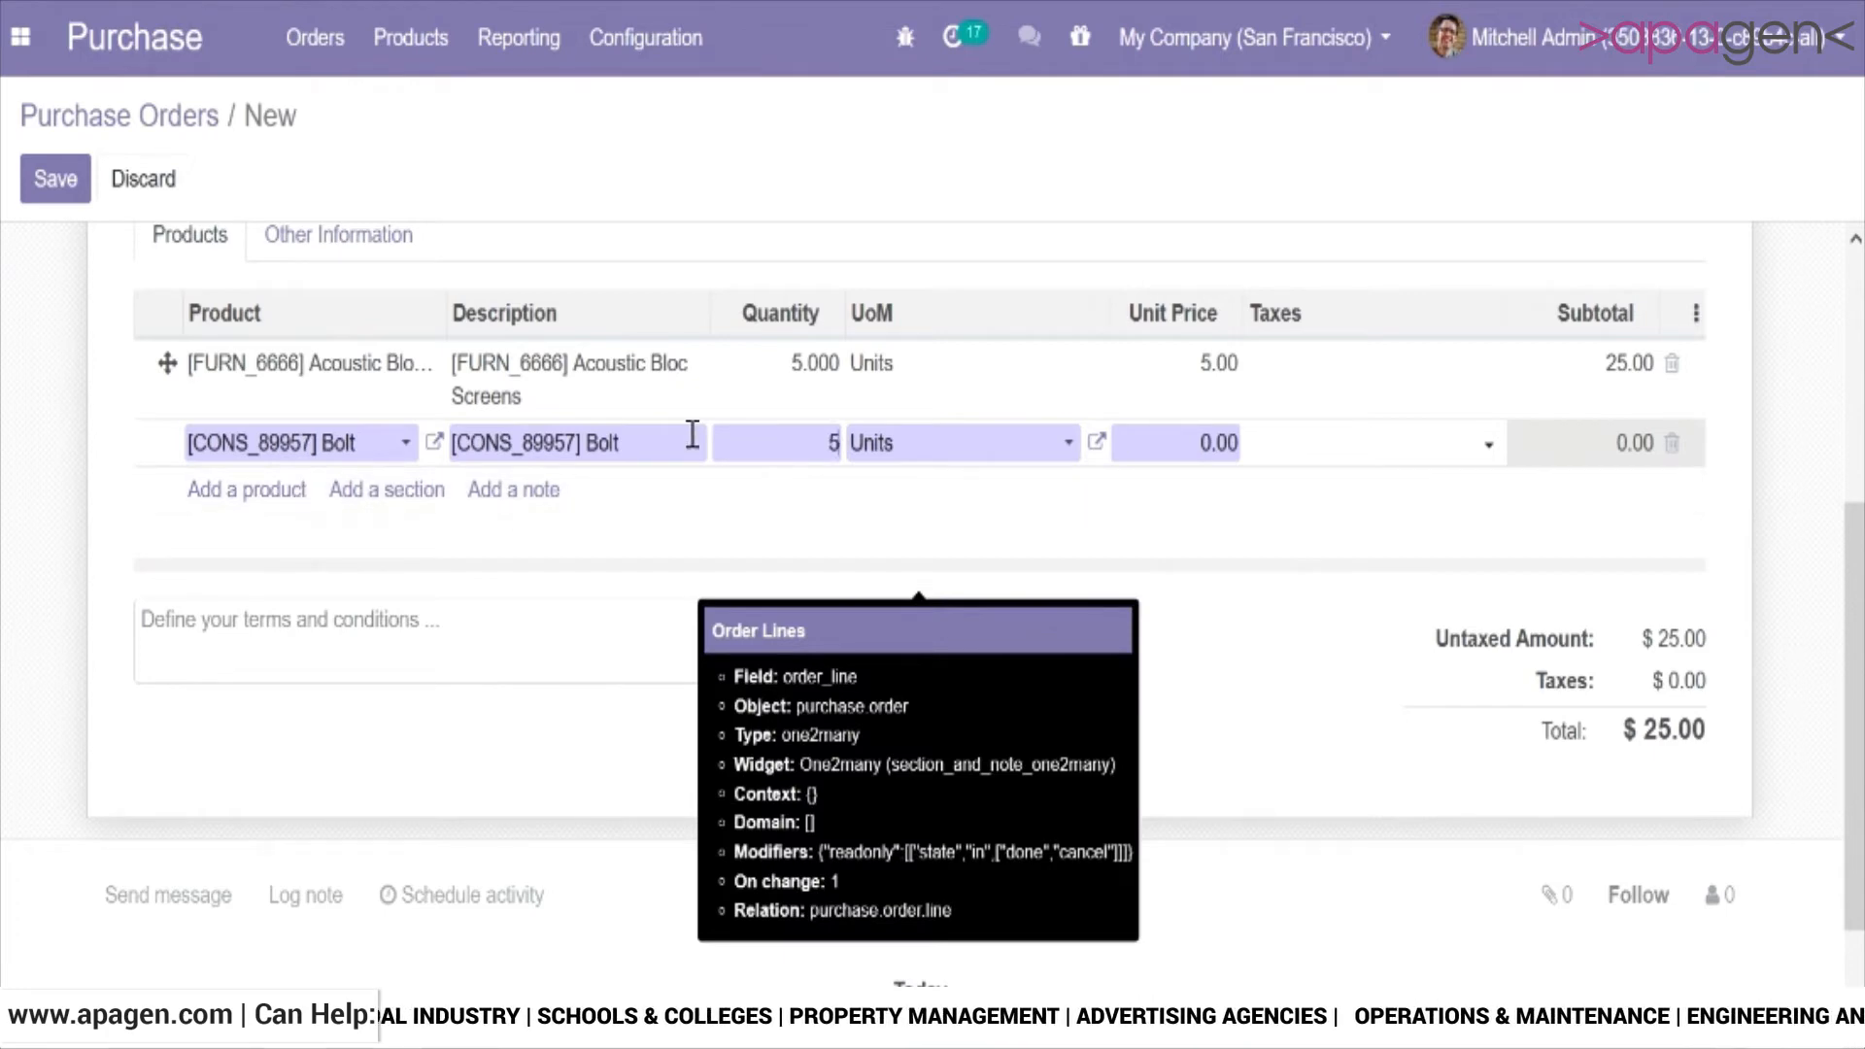
key("Tab")
type("5")
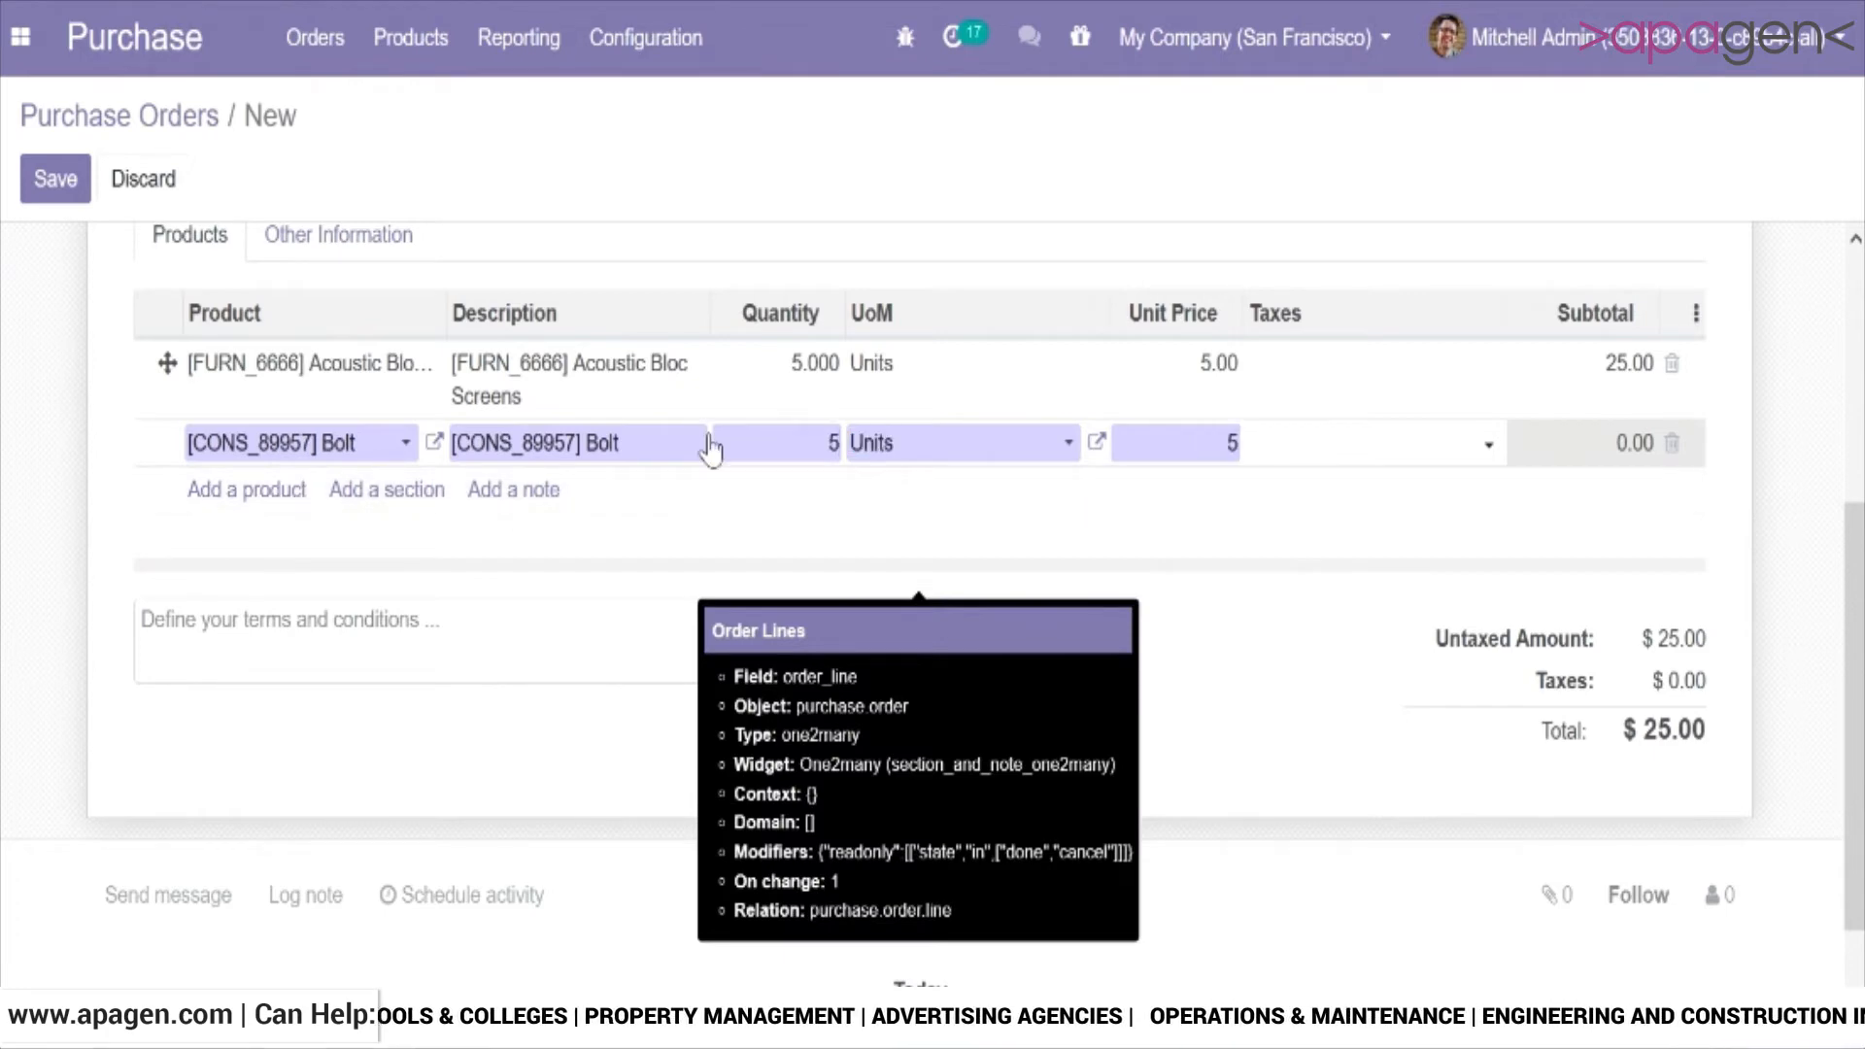
key("BackSpace")
type("3")
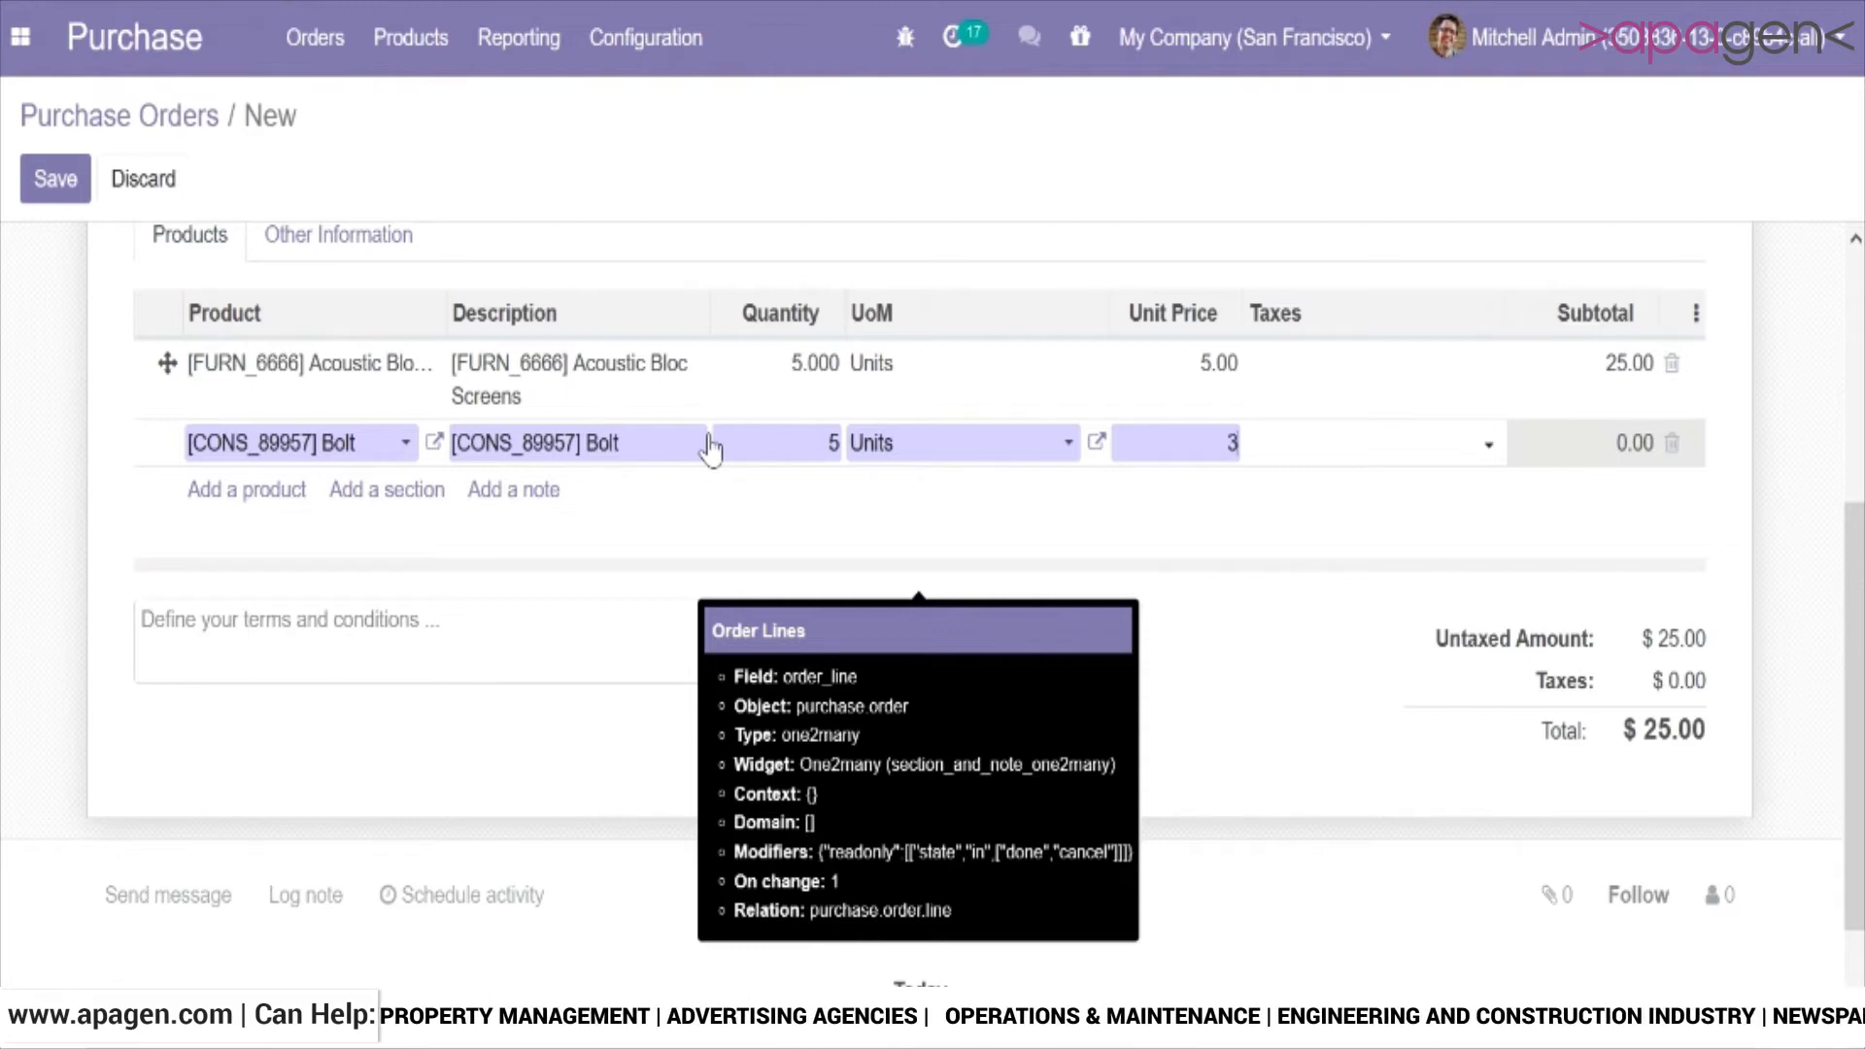
left_click(1374, 741)
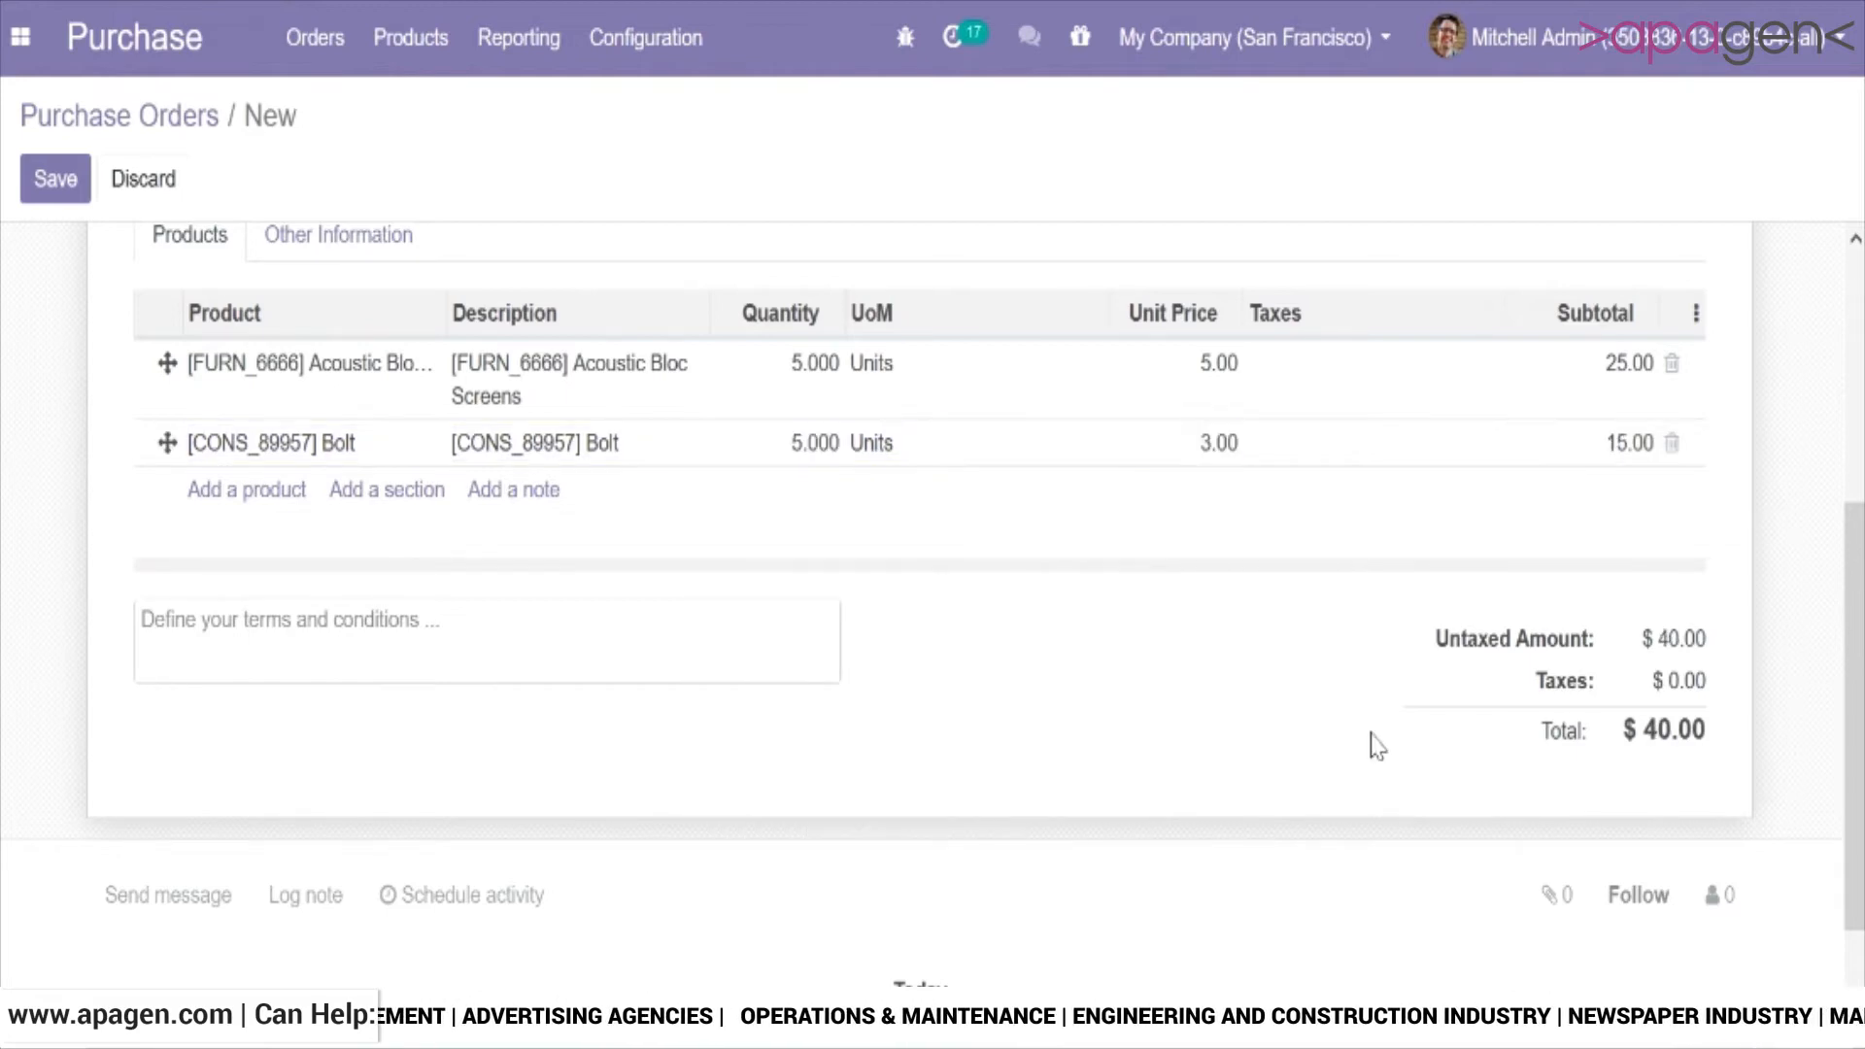
Confirm the purchase order and check its Other Information details.
scroll(714, 452, "up", 5)
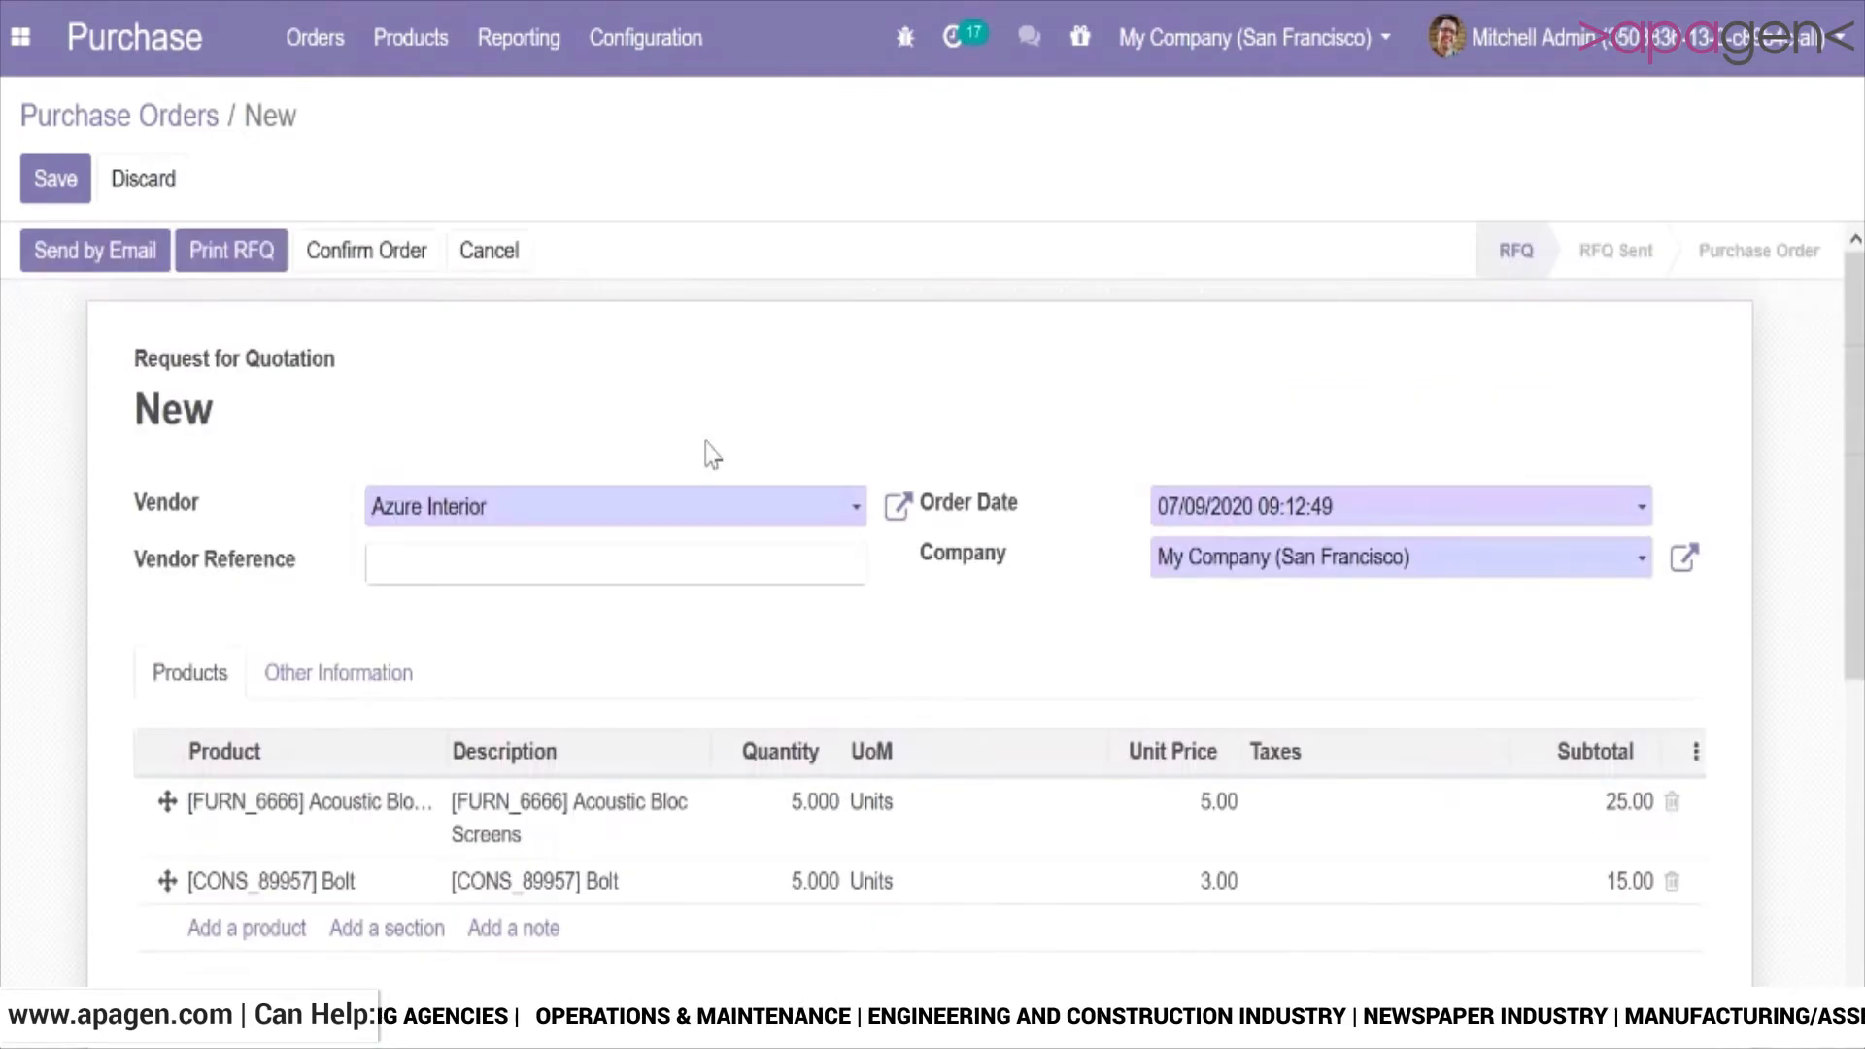
left_click(392, 270)
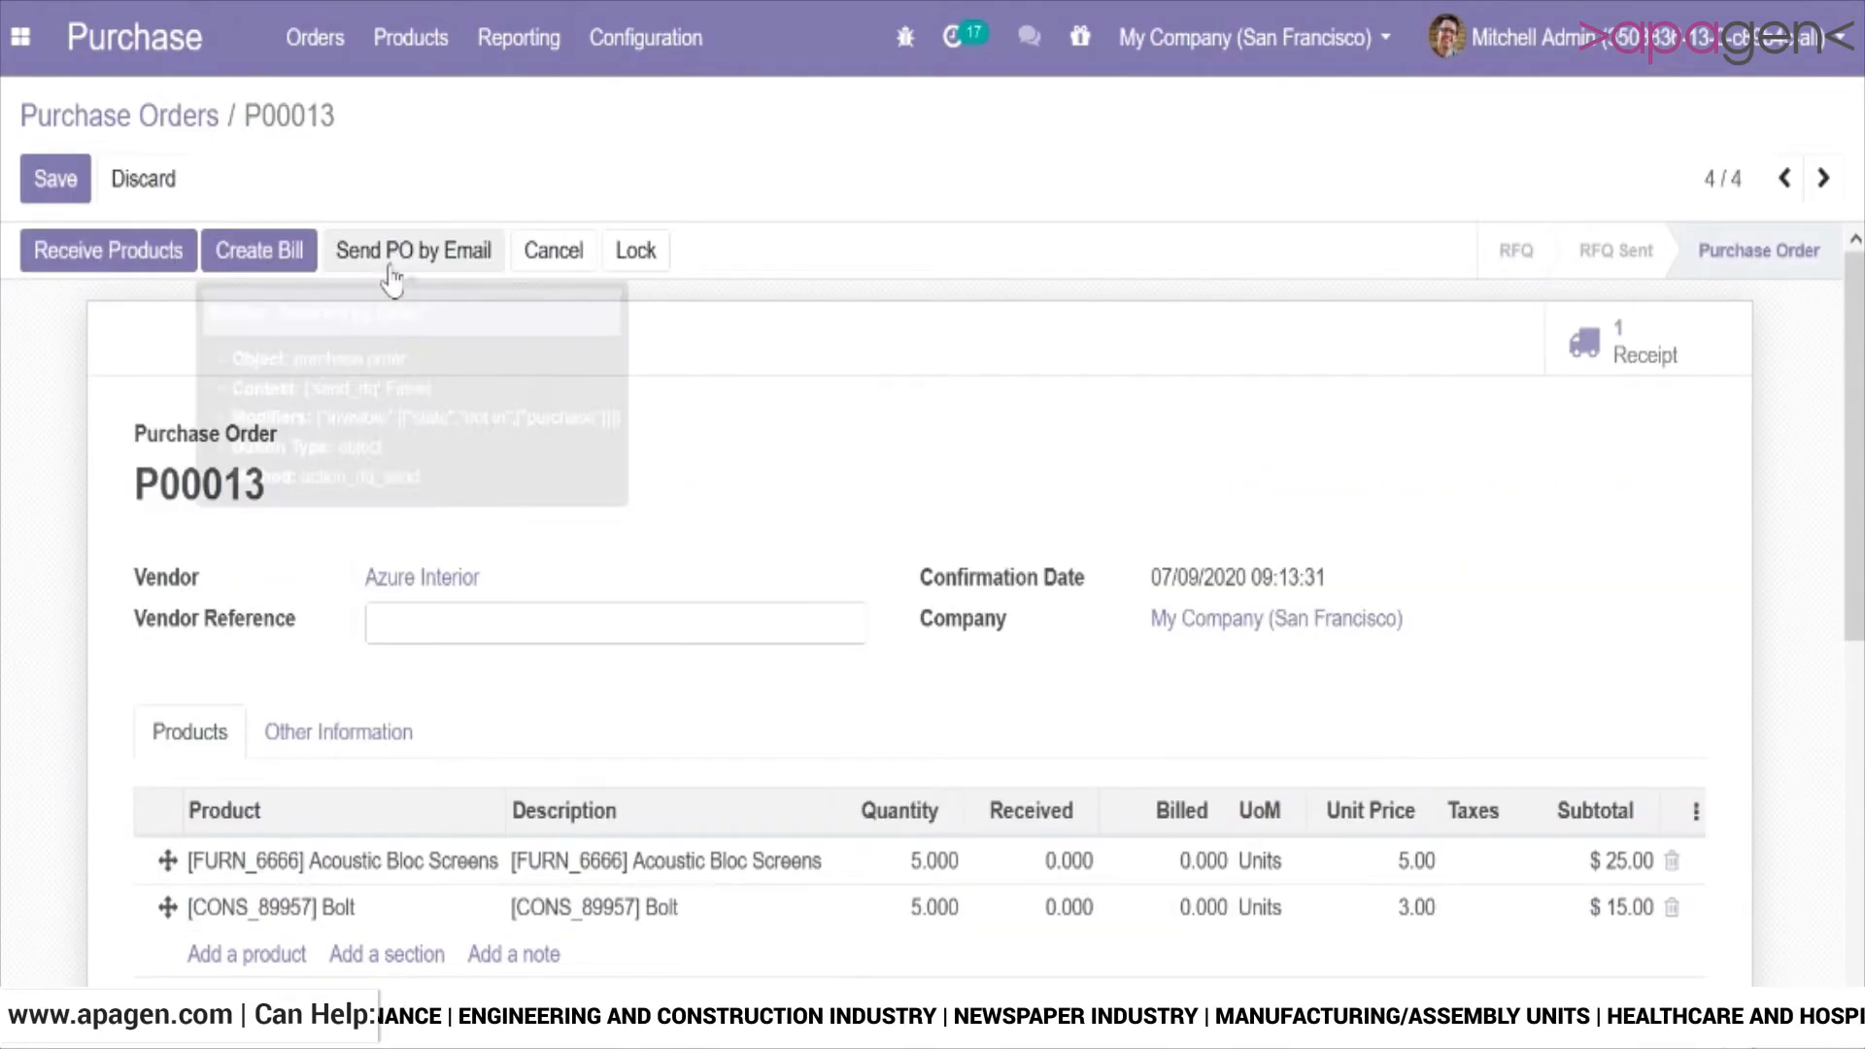
left_click(345, 724)
left_click(194, 748)
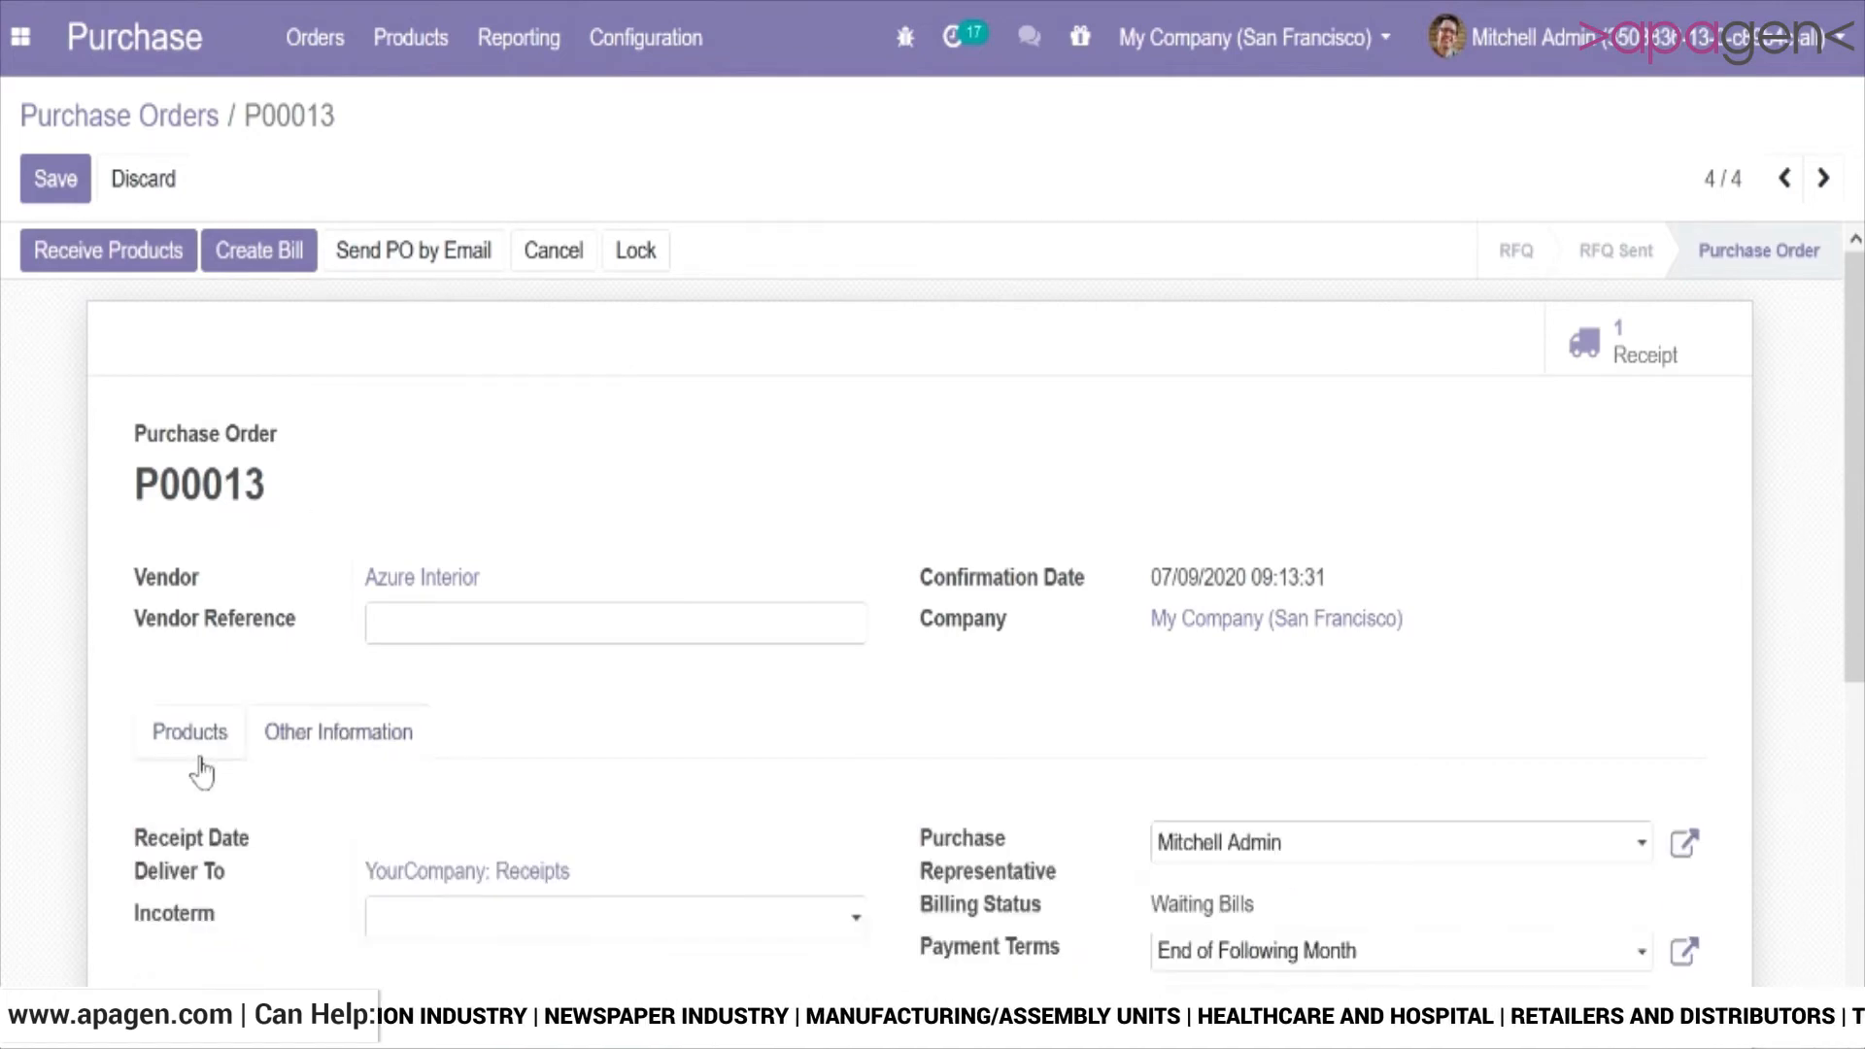
mouse_move(1857, 322)
left_mouse_down()
mouse_move(1856, 357)
mouse_move(1856, 321)
left_mouse_up()
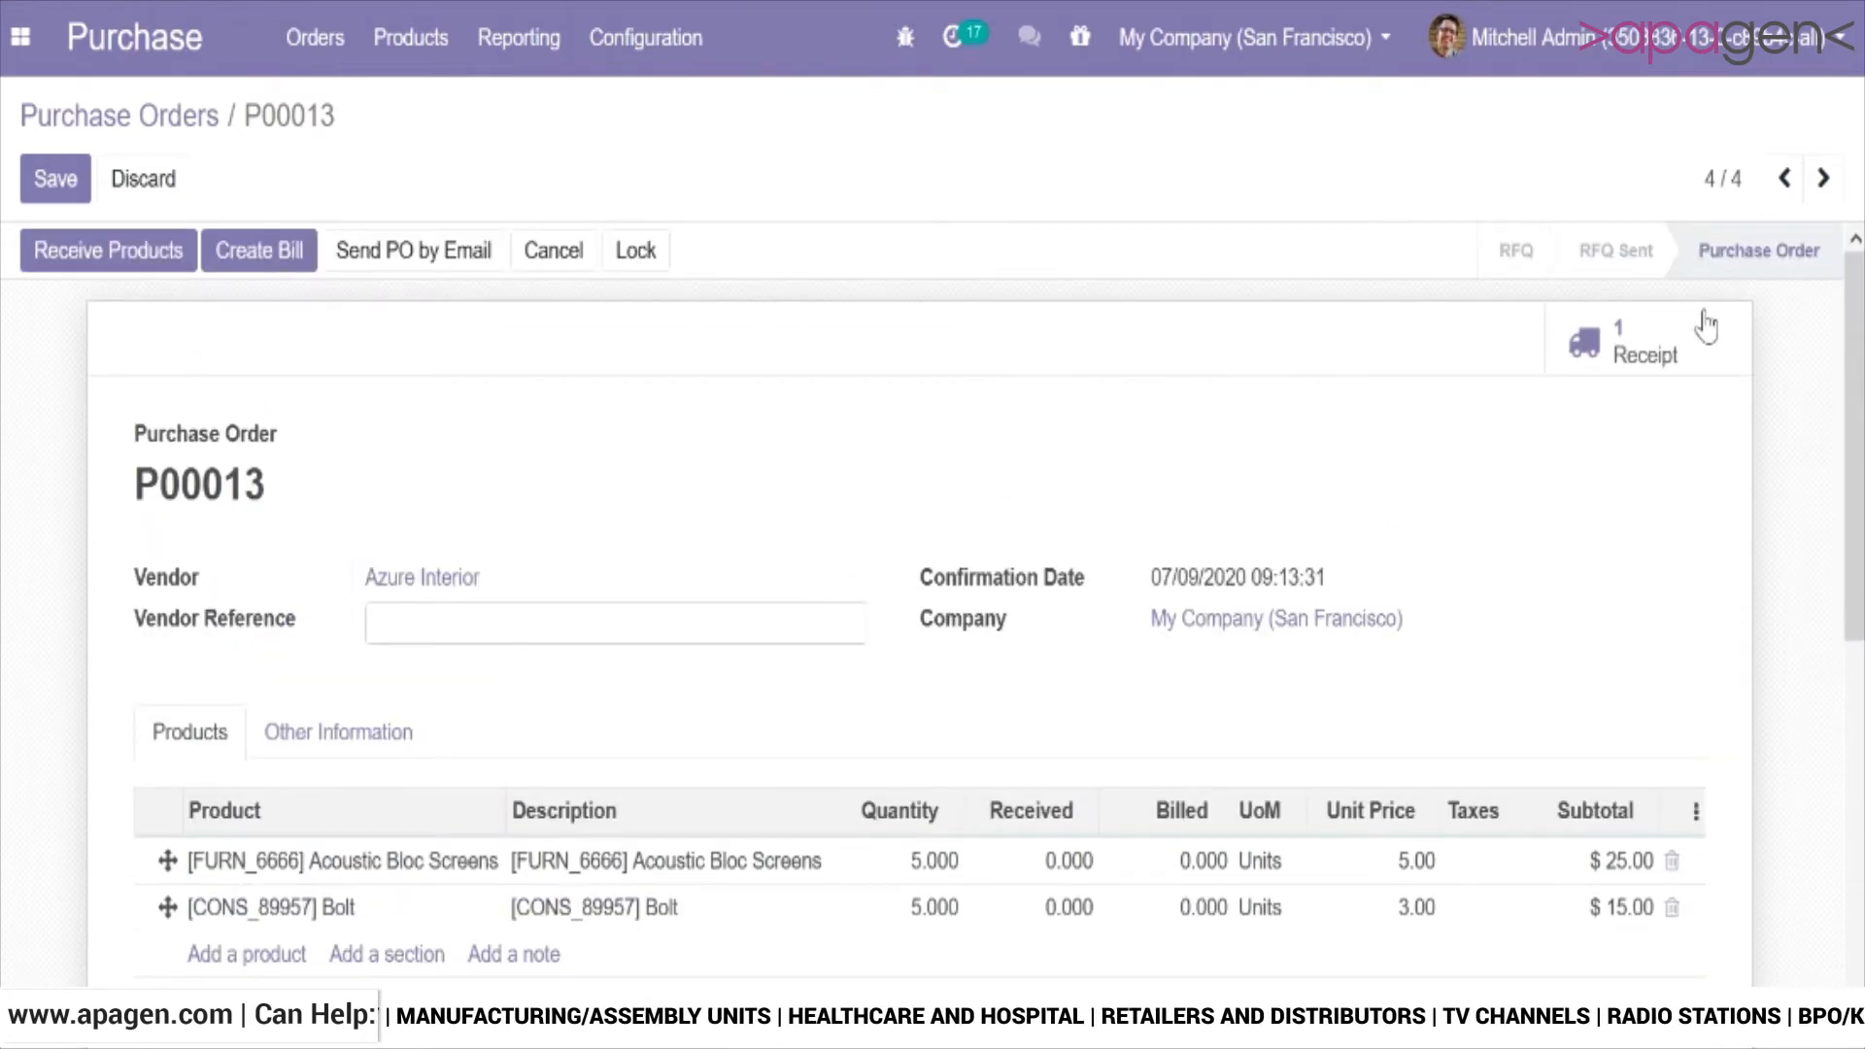
Open the purchase order's receipt for editing.
left_click(1617, 364)
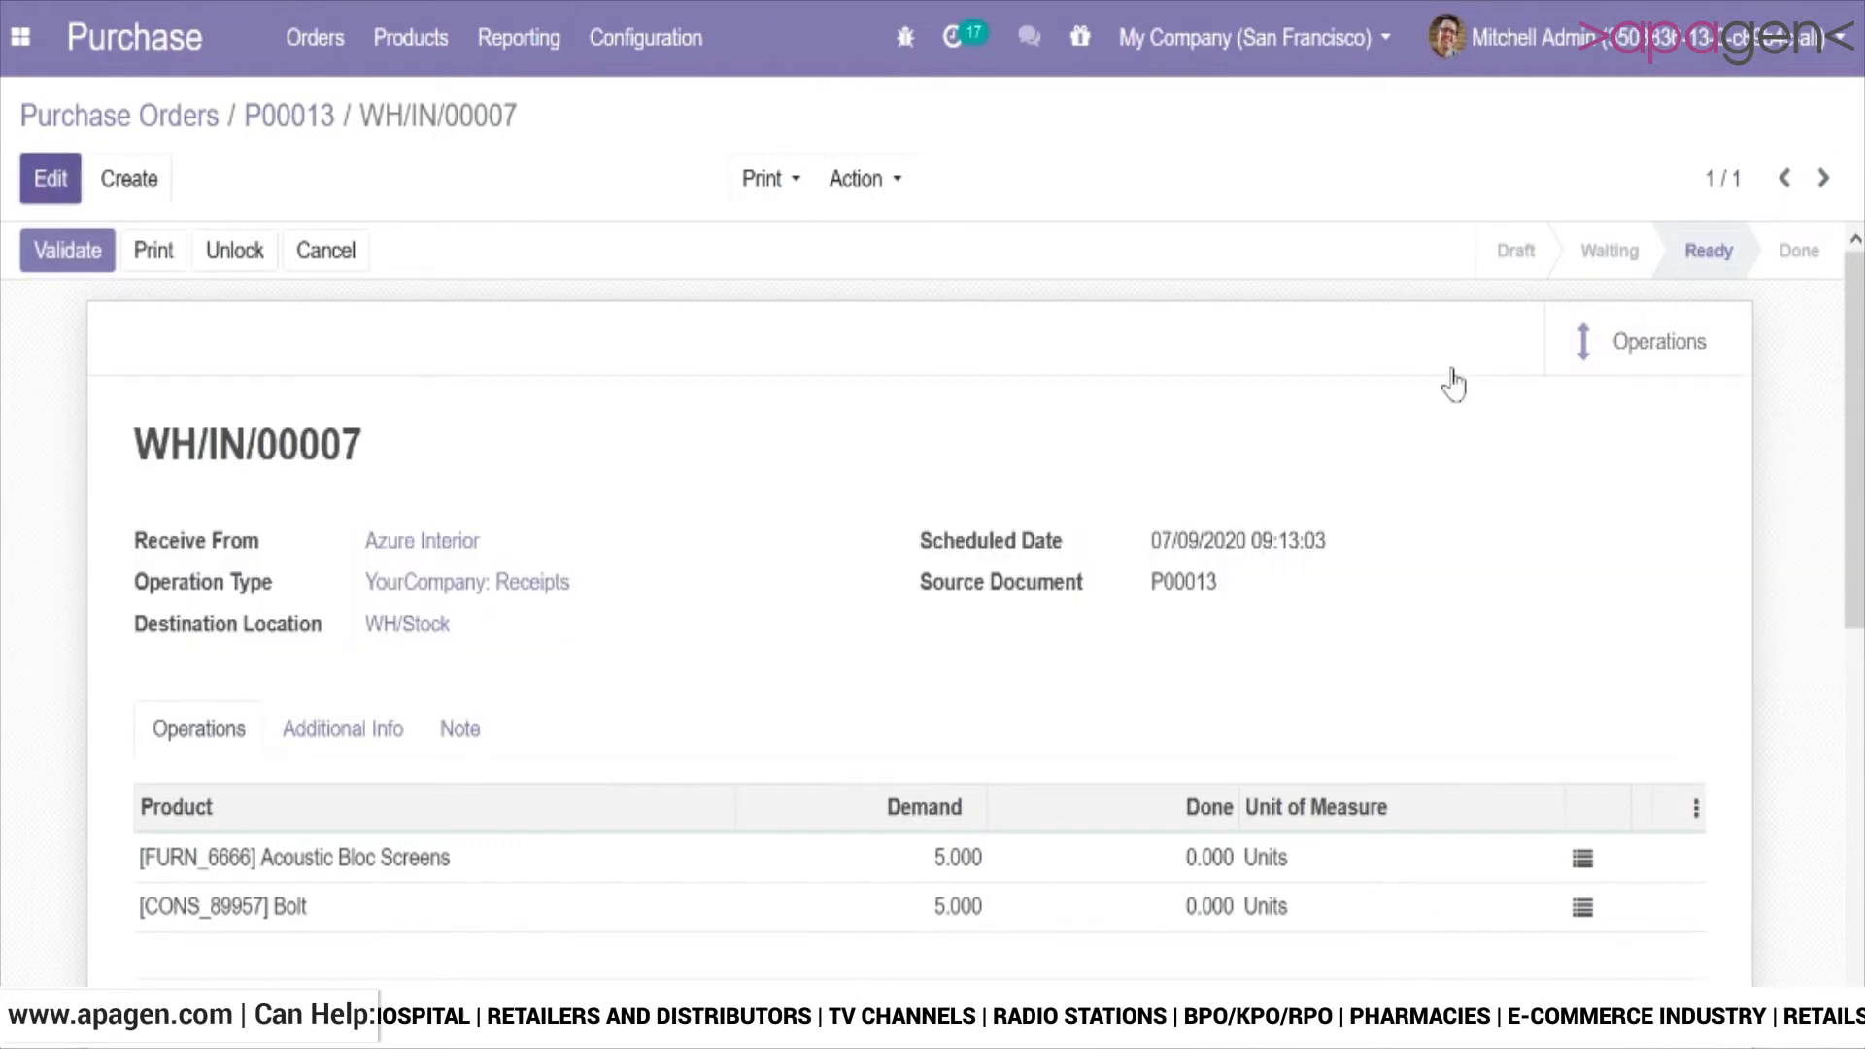
key("alt+a")
scroll(1650, 546, "down", 4)
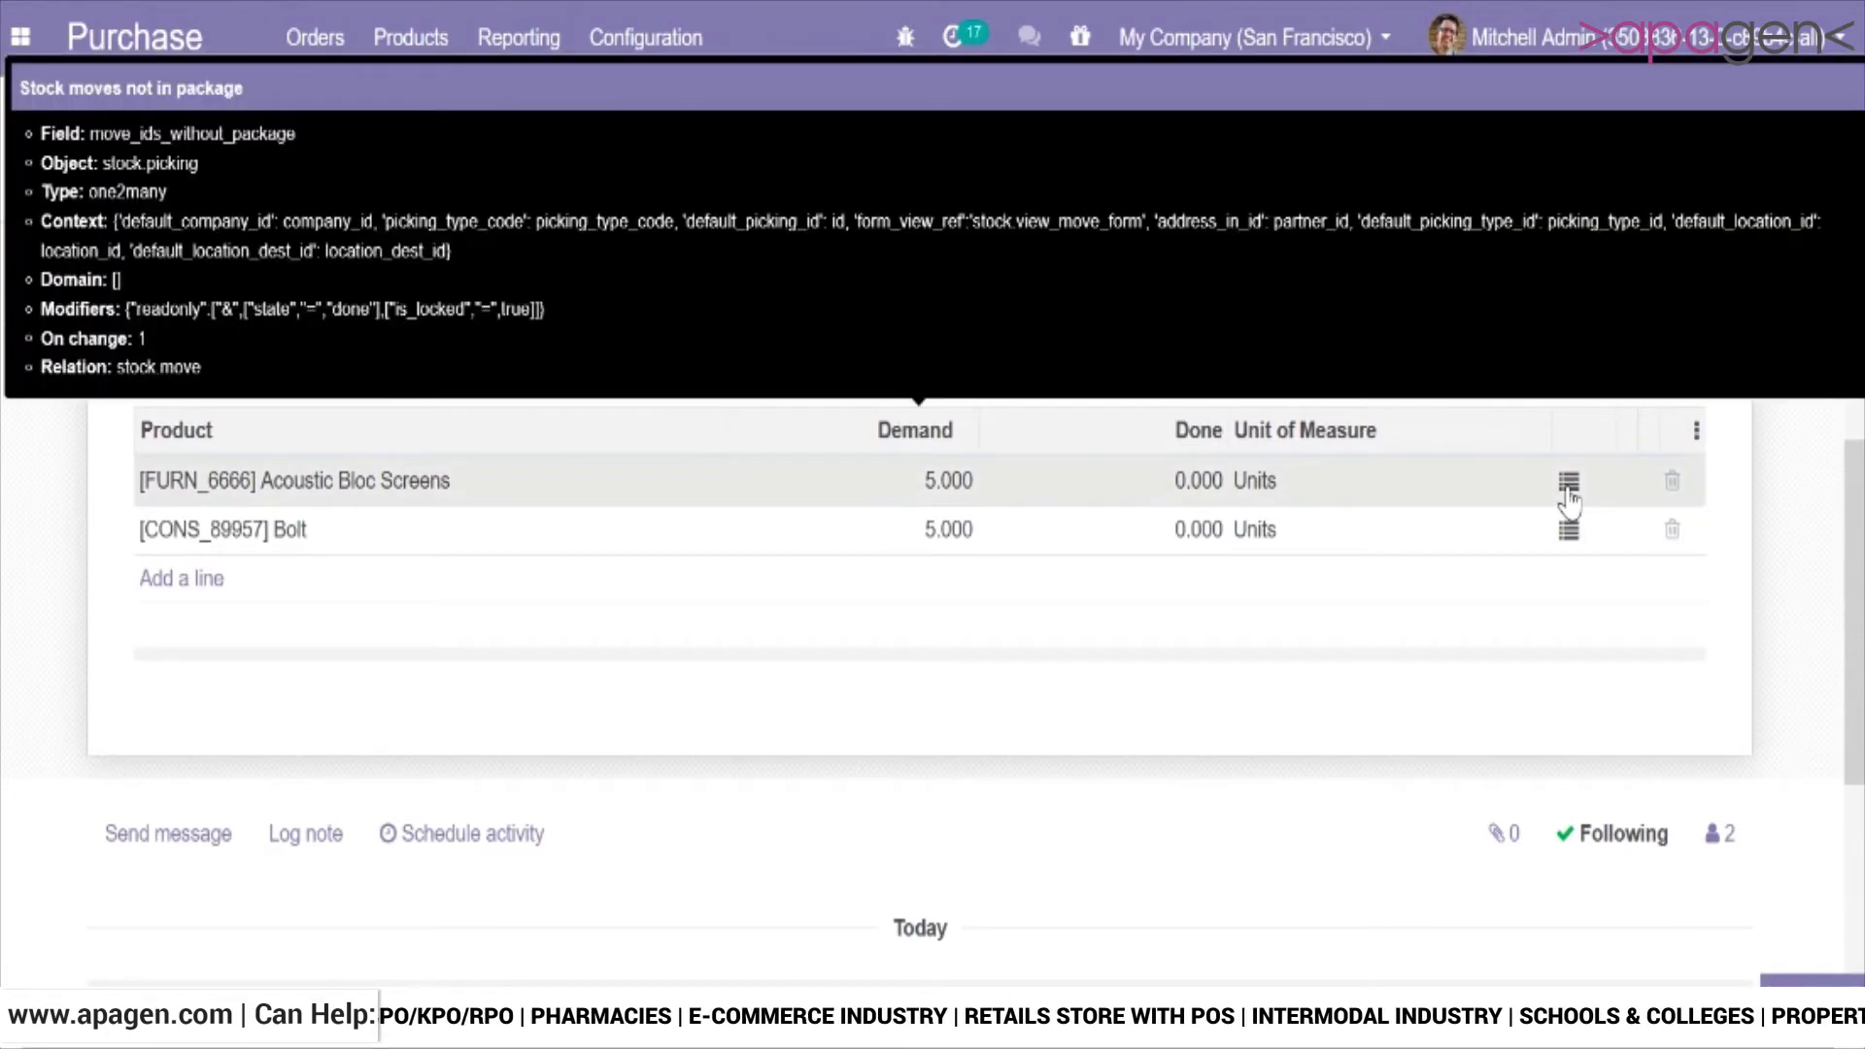
Record 3 units as done to WH/Stock in the detailed operations of Acoustic Bloc Screens.
left_click(1568, 491)
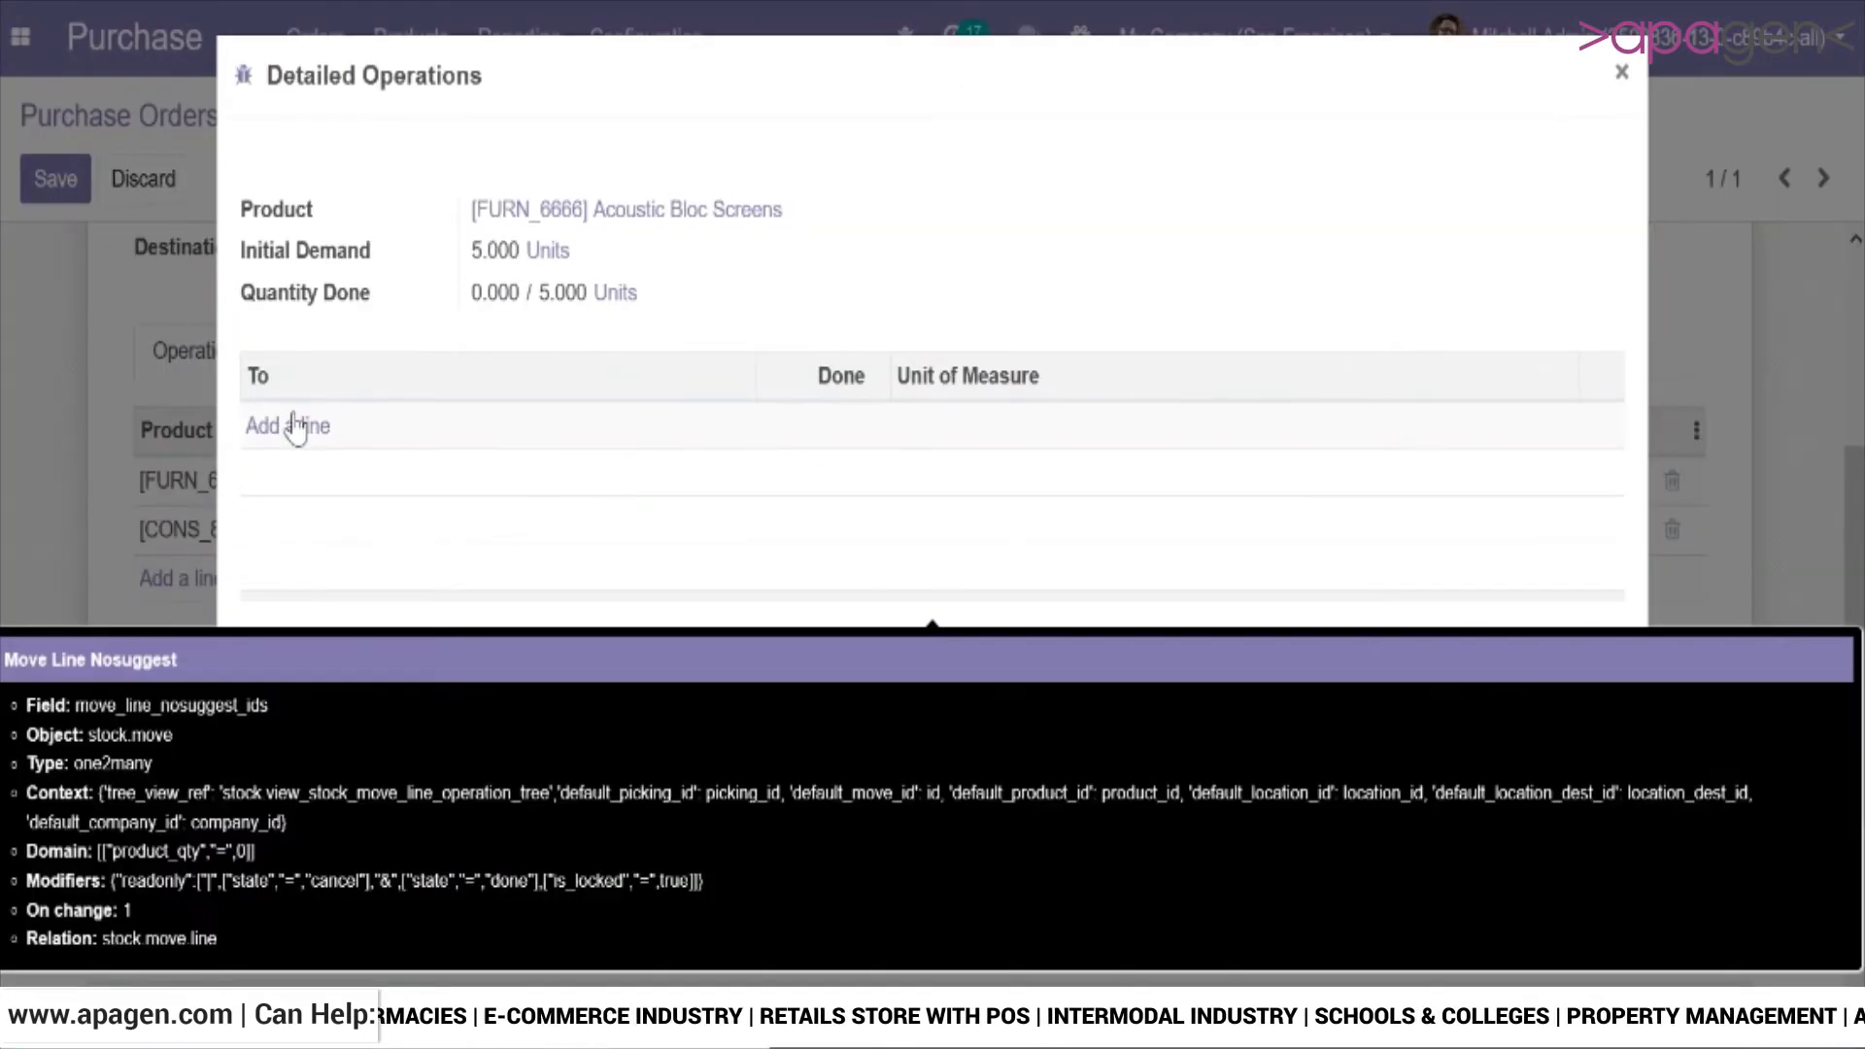
left_click(290, 428)
key("Tab")
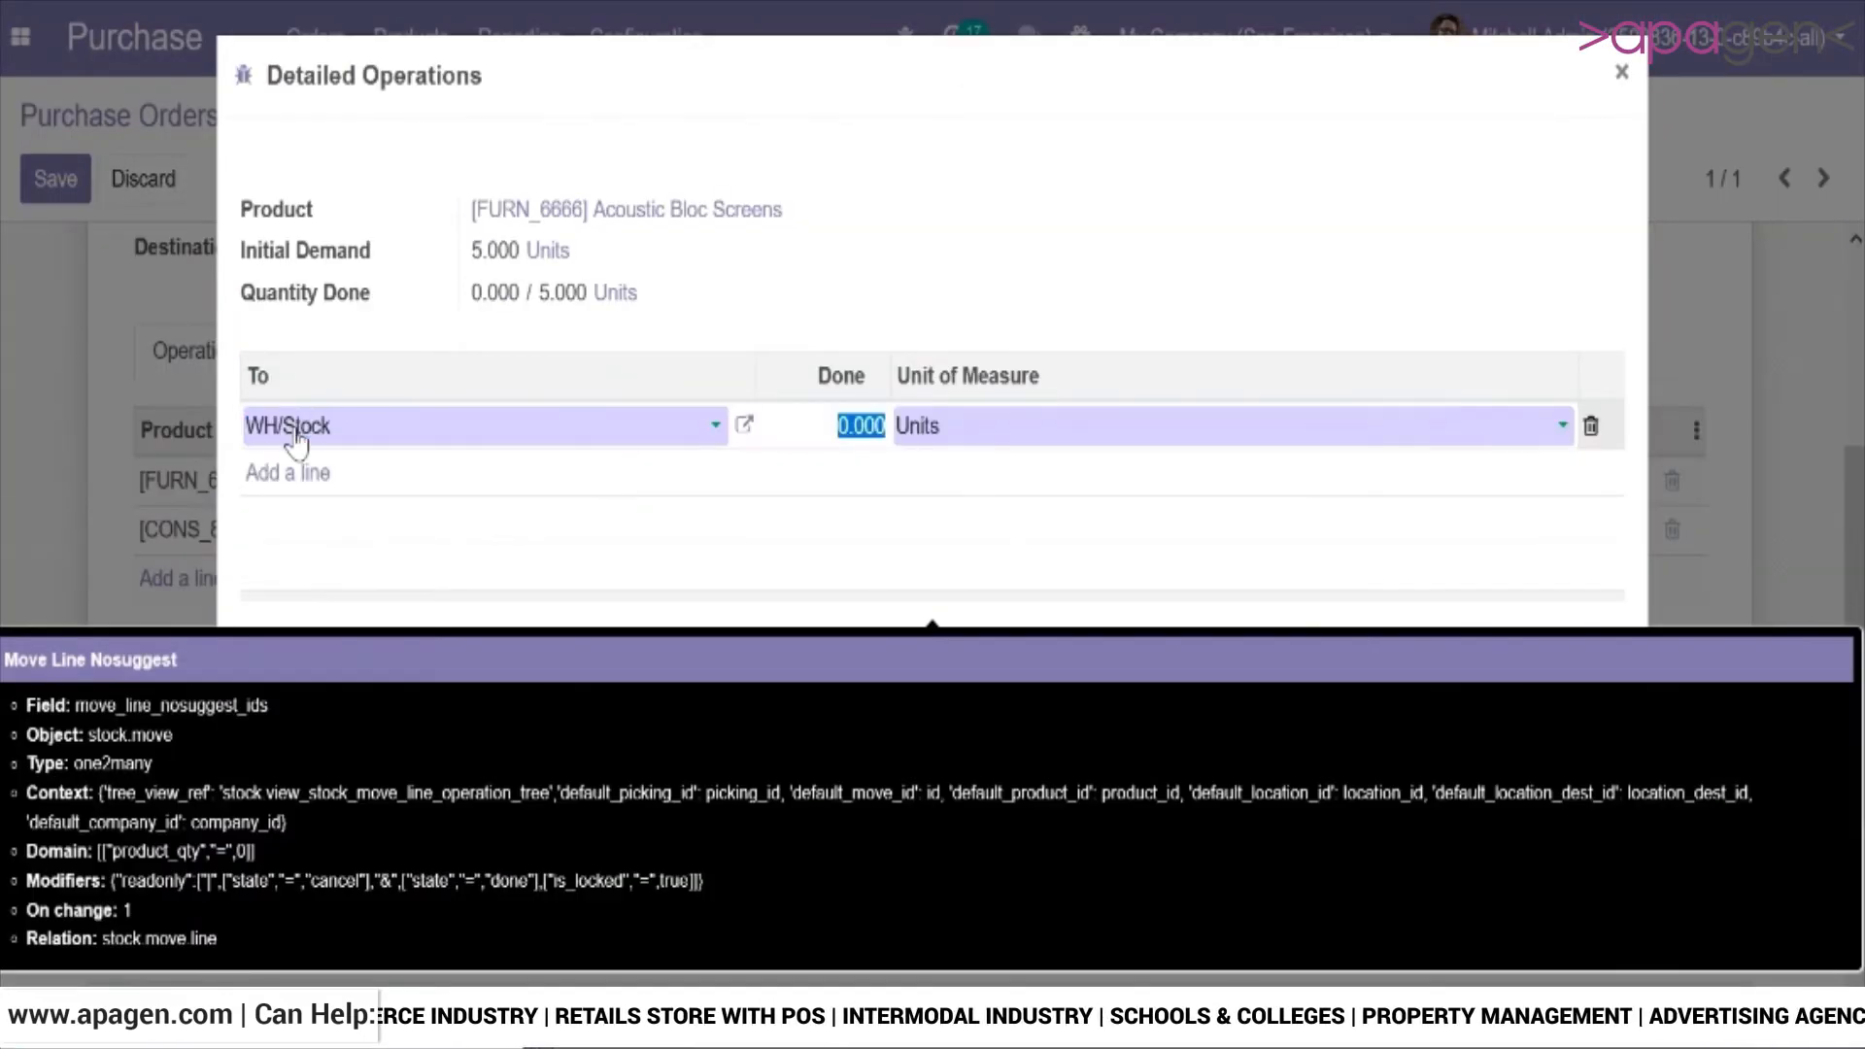
key("Tab")
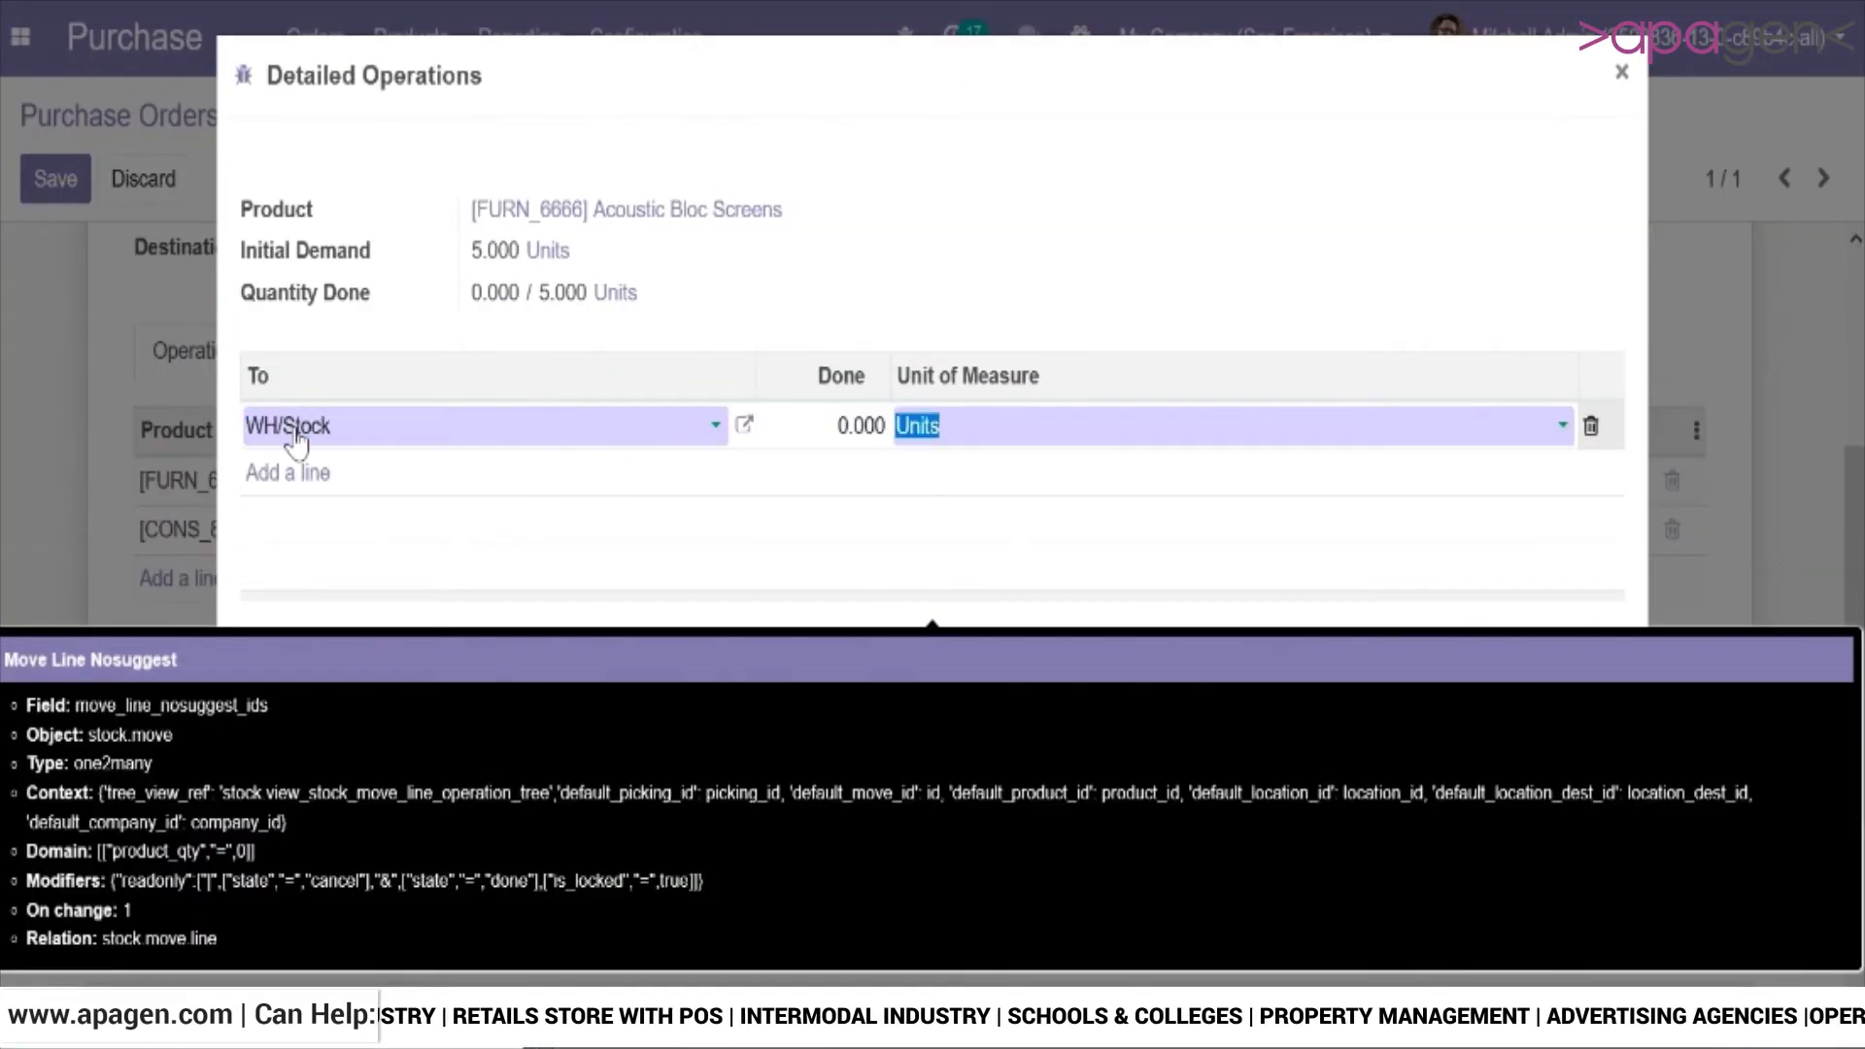
left_click(821, 430)
right_click(880, 434)
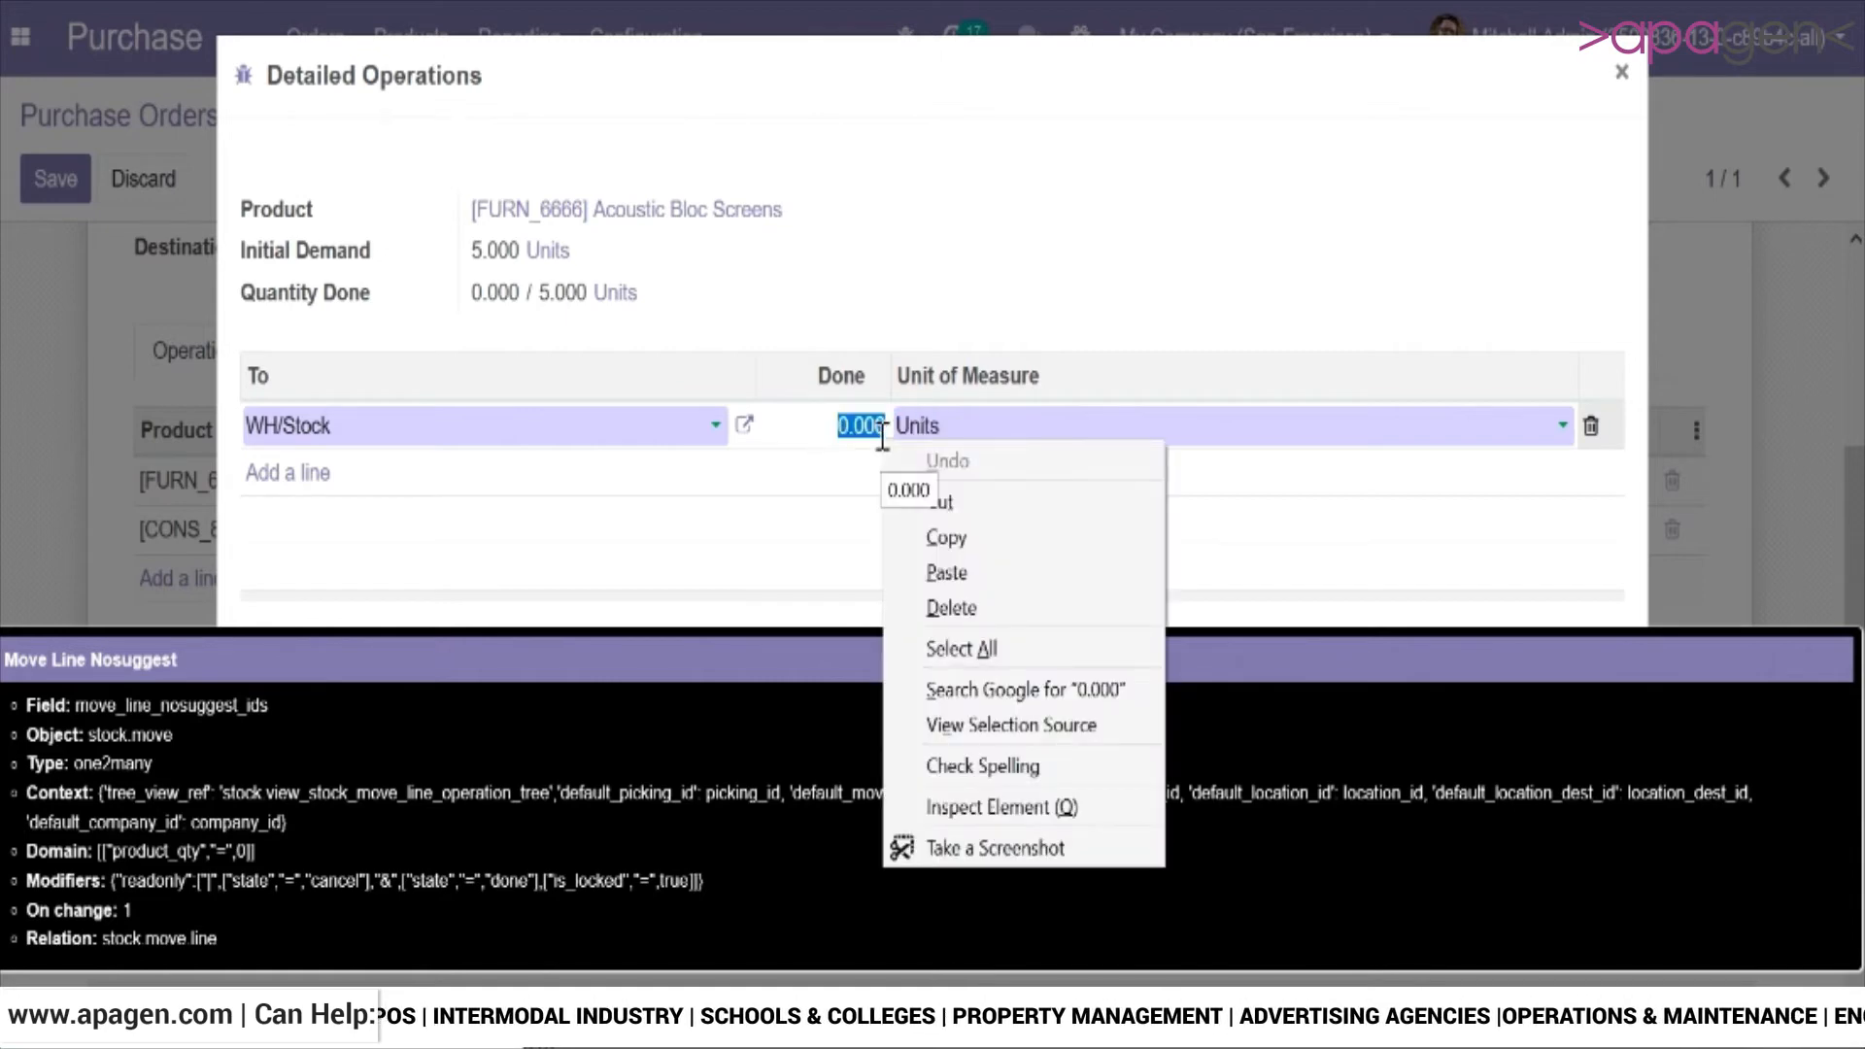
left_click(875, 333)
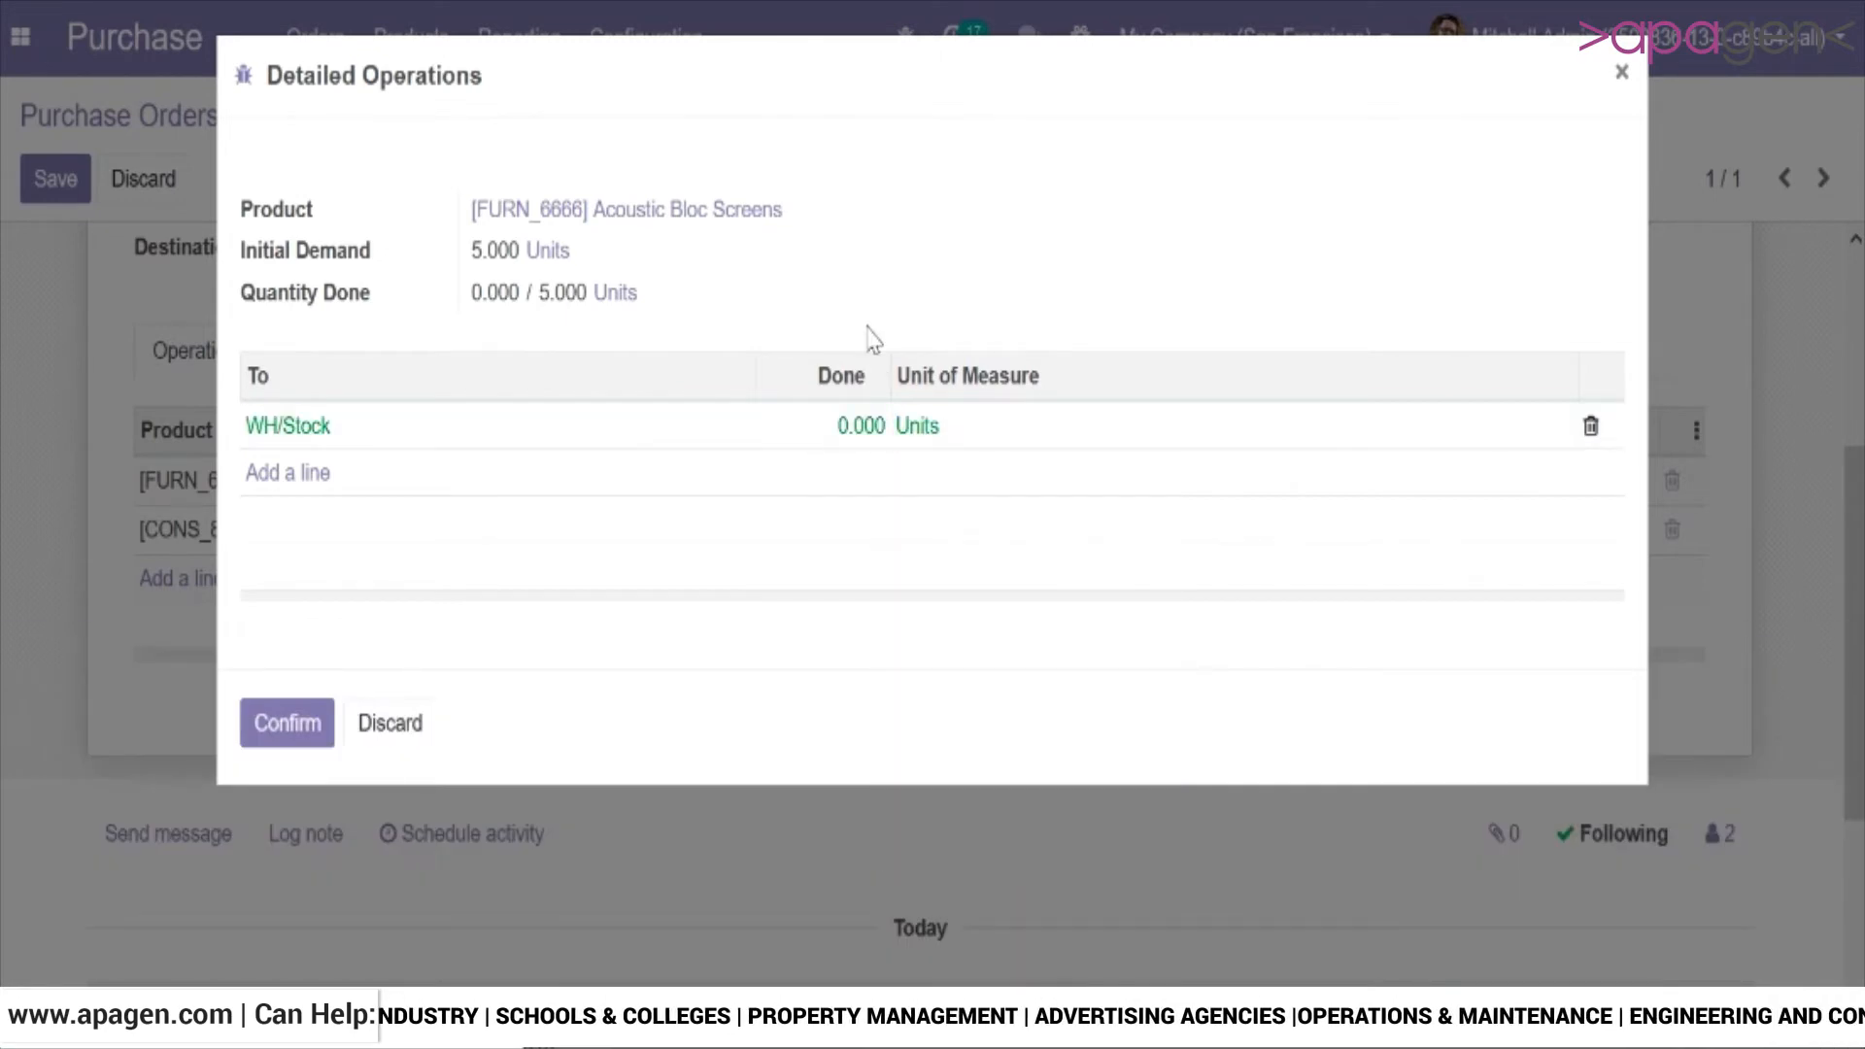
left_click(837, 437)
type("3")
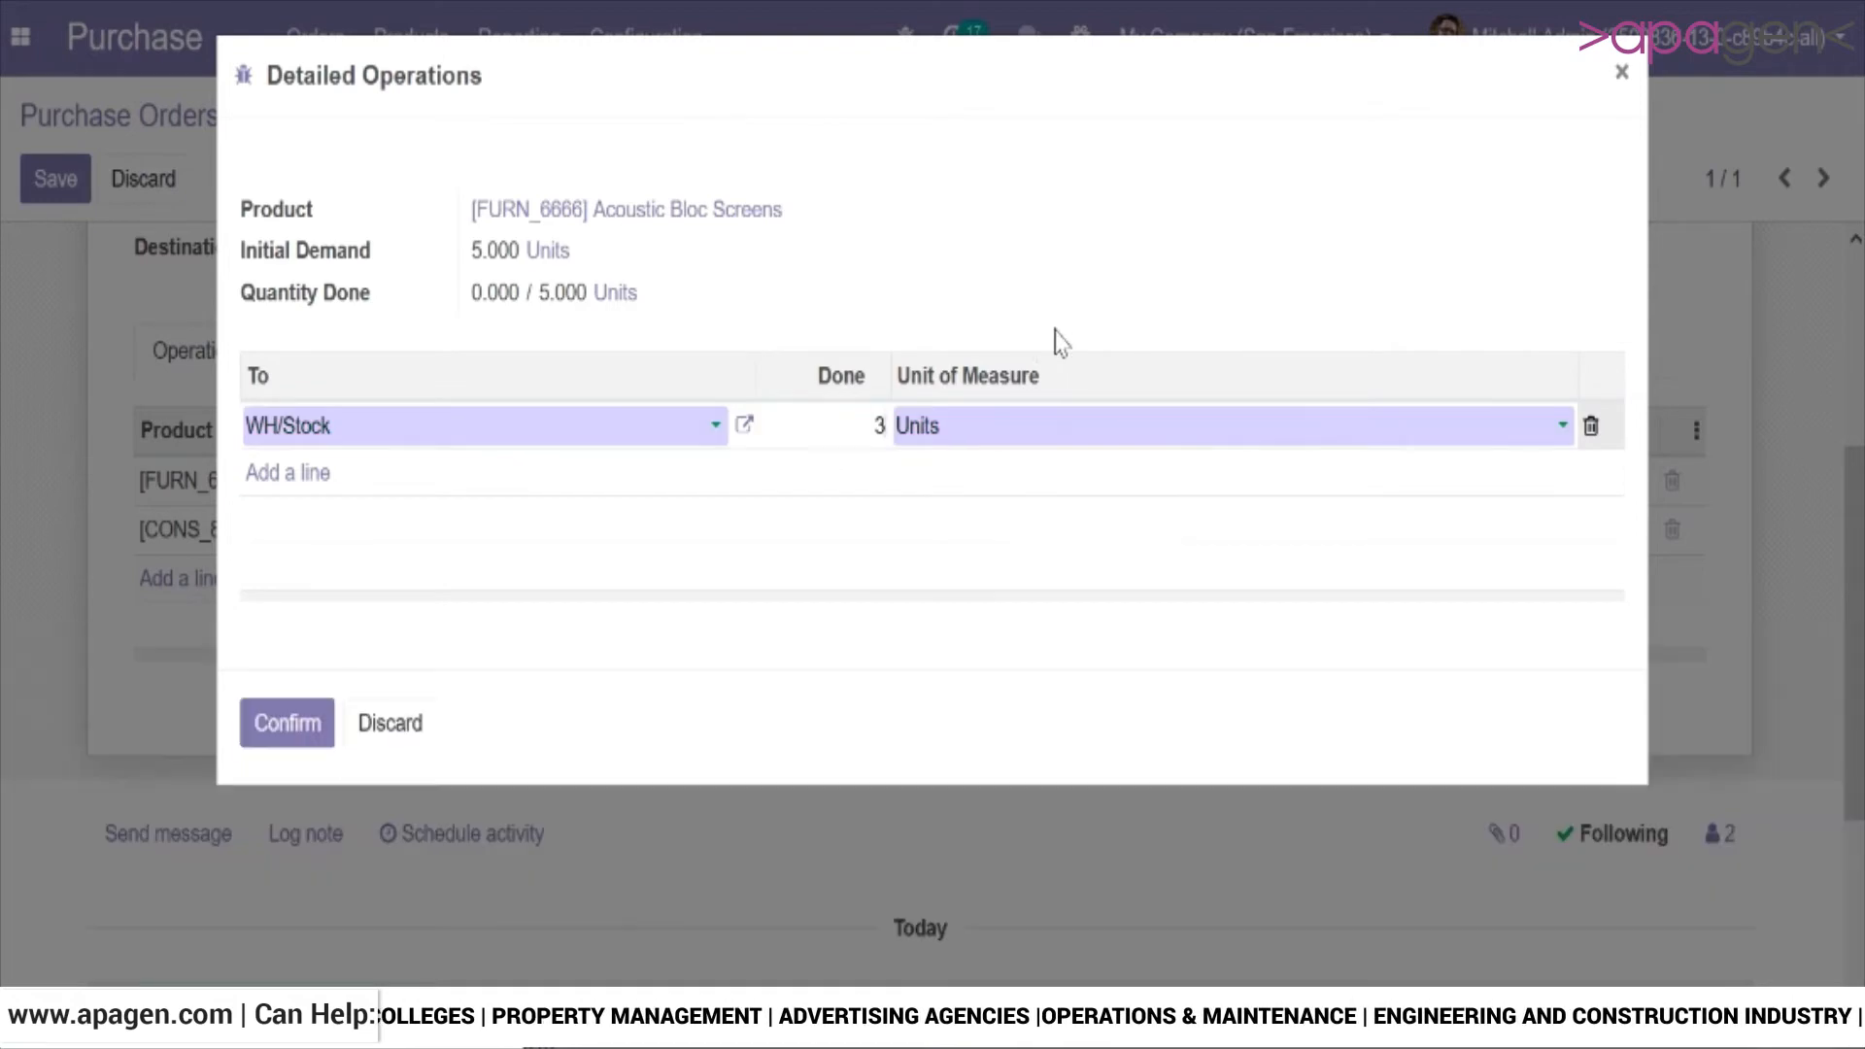
left_click(1054, 341)
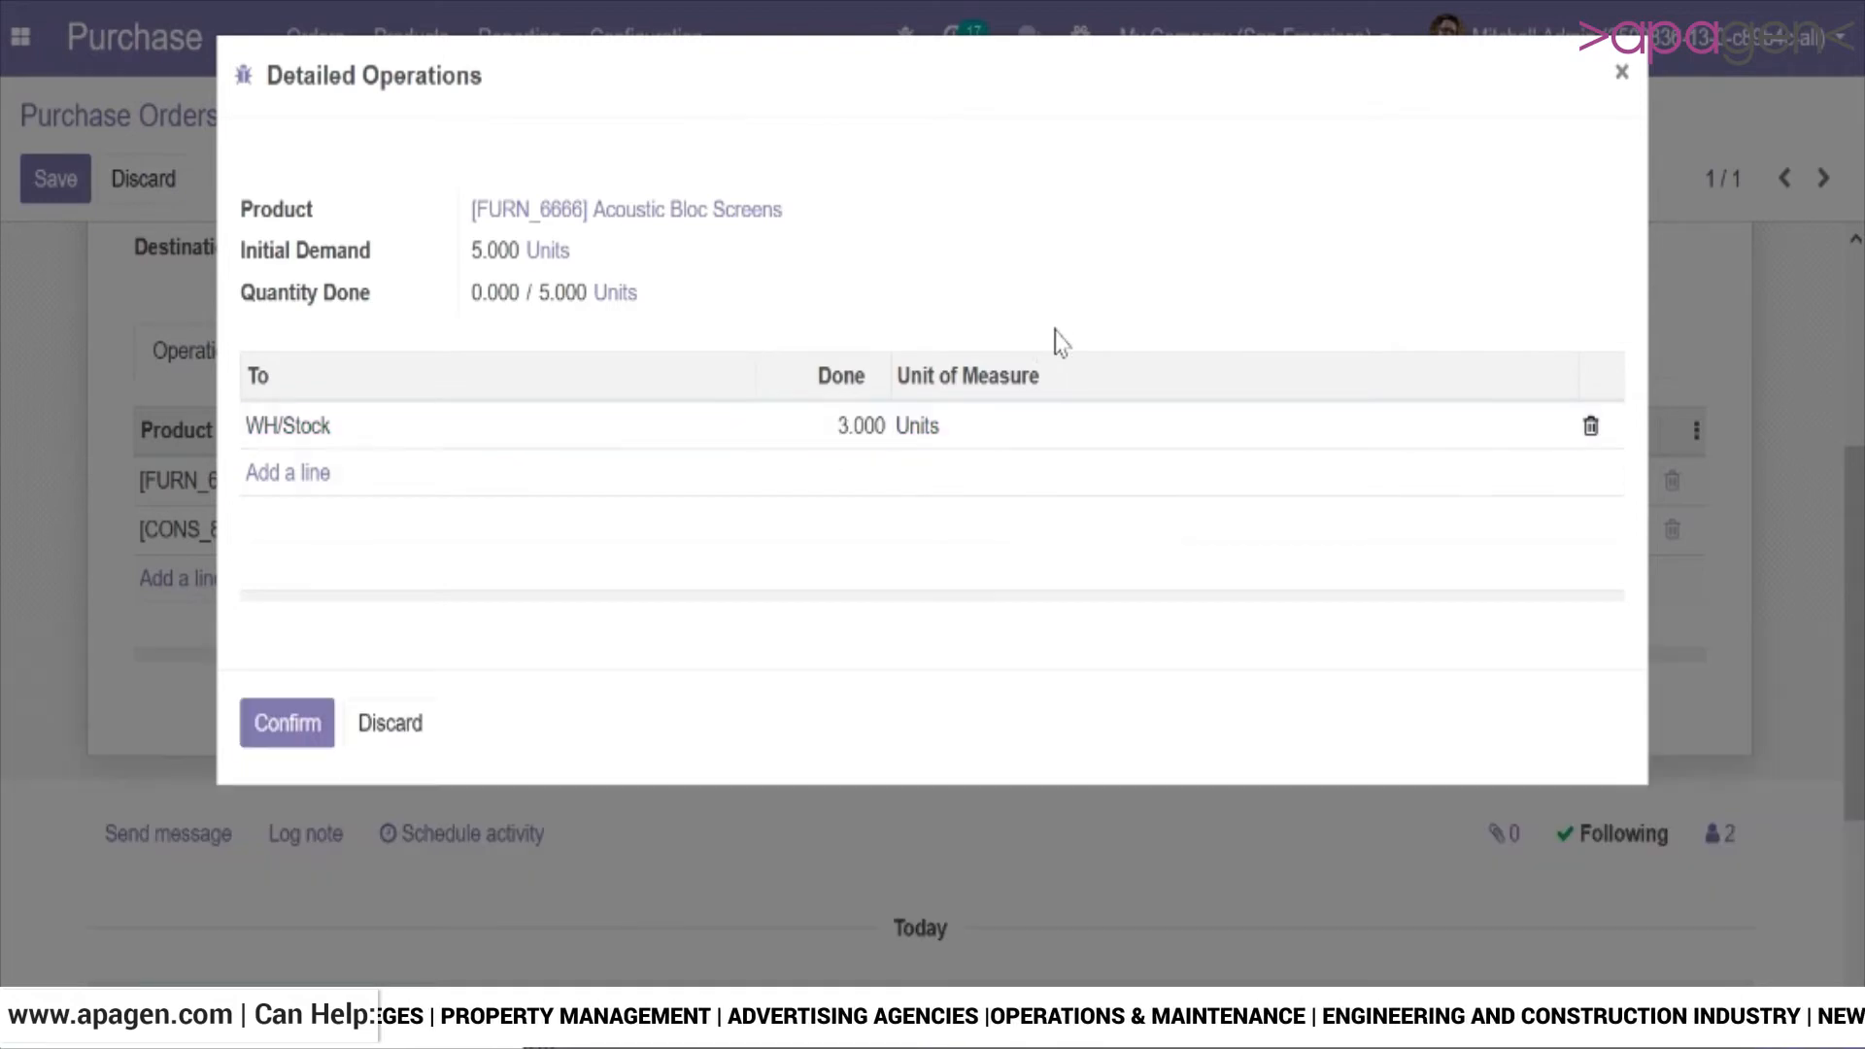
left_click(315, 723)
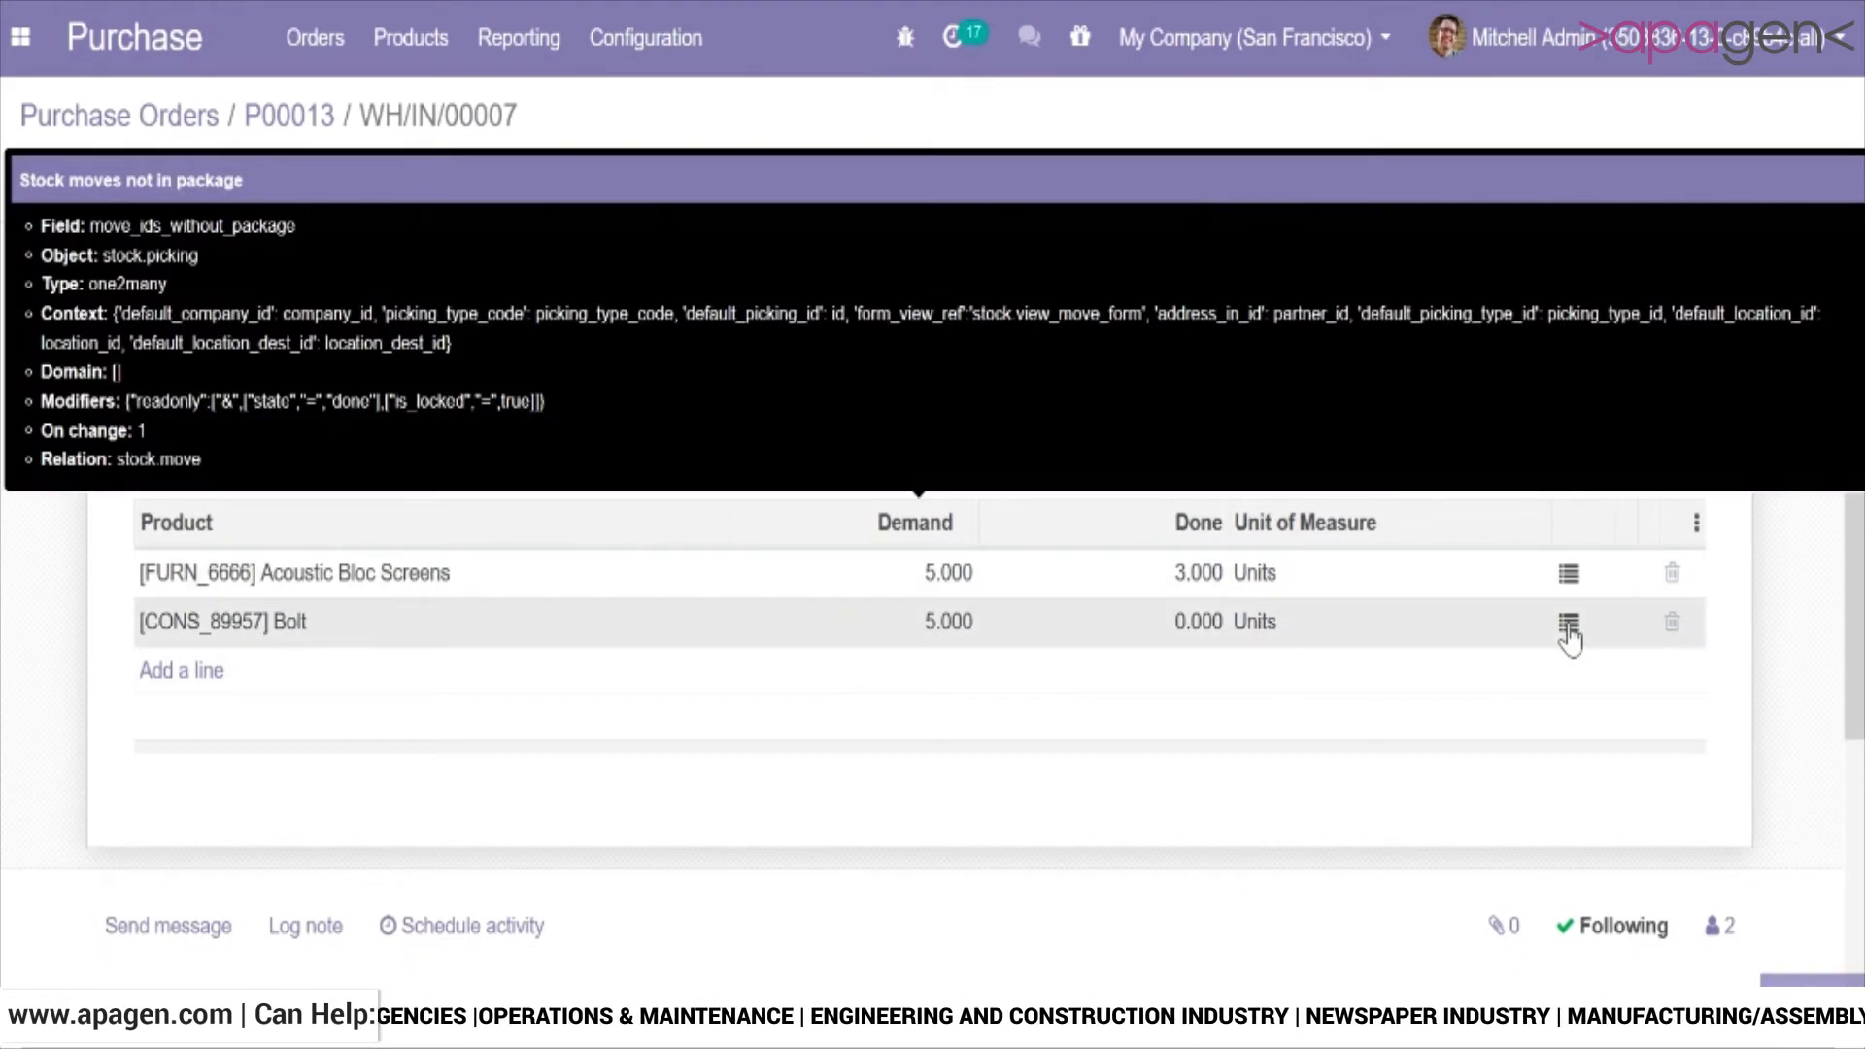
Record 3 units as done to WH/Stock in the detailed operations of Bolt.
left_click(1569, 627)
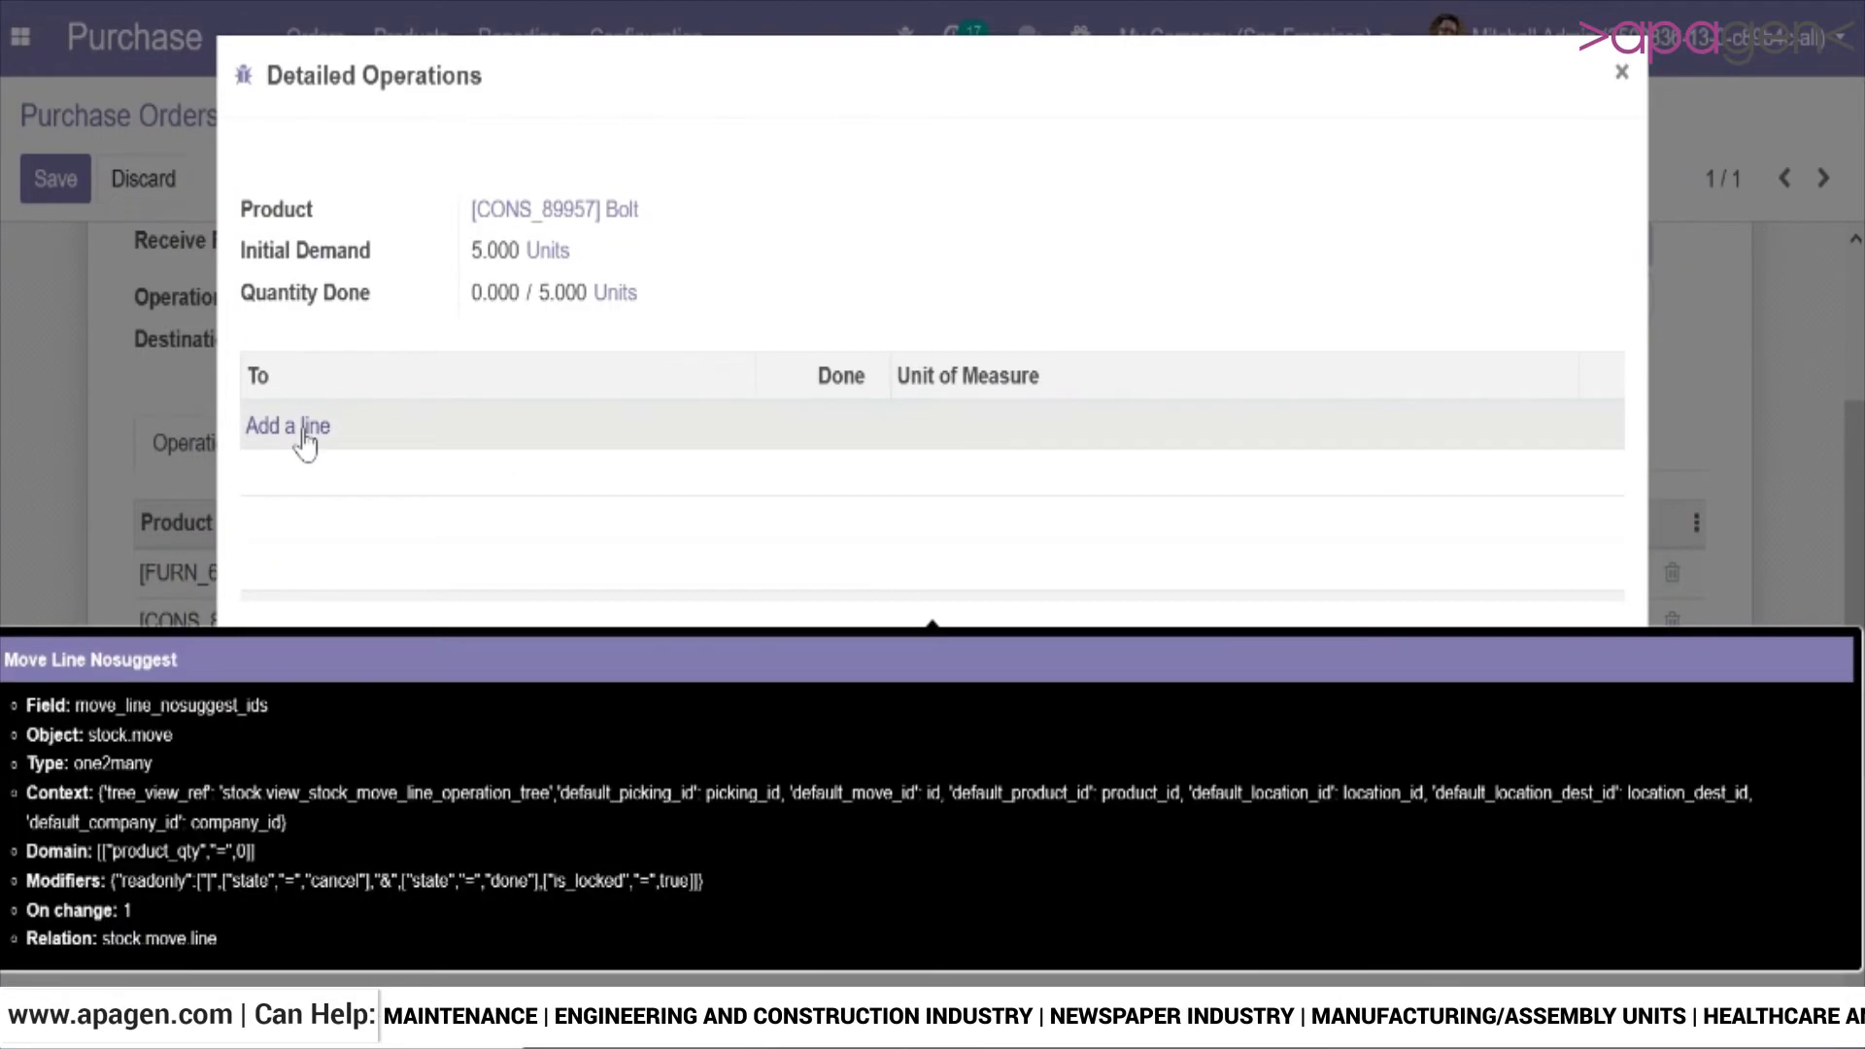
left_click(304, 427)
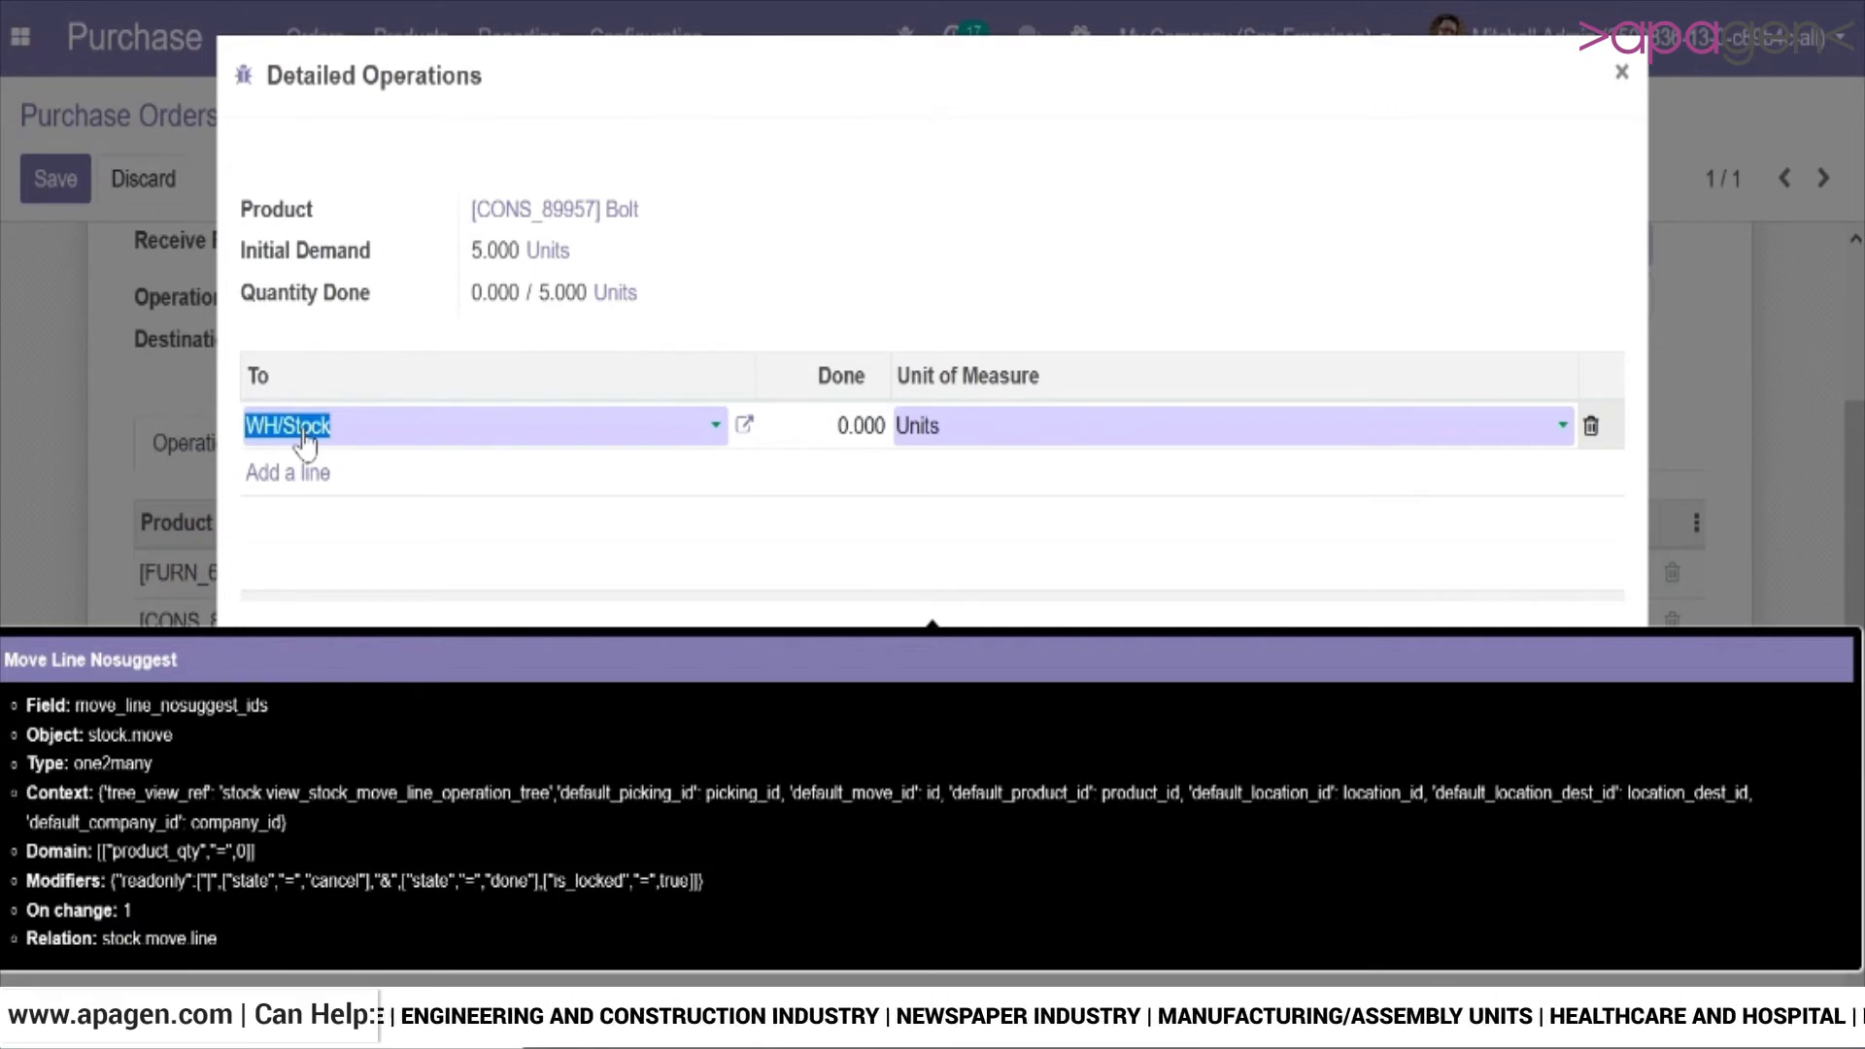
key("Tab")
type("3")
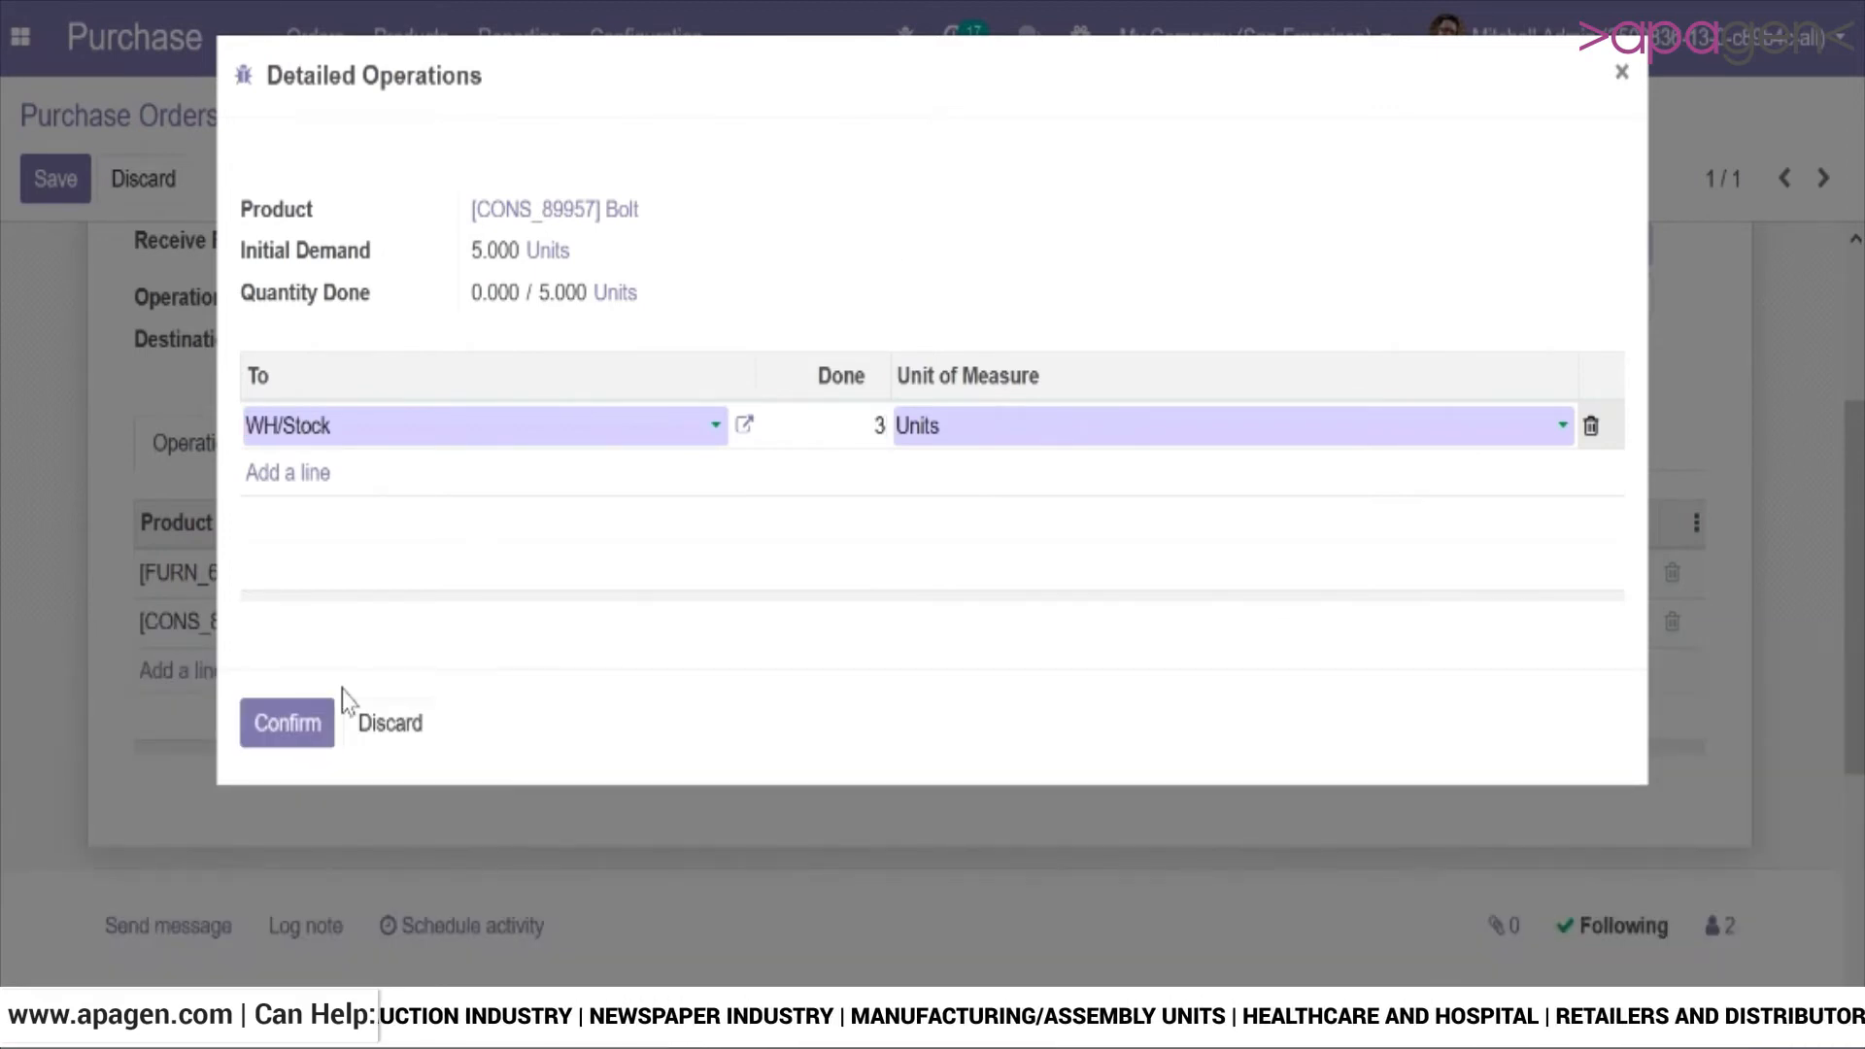
left_click(307, 723)
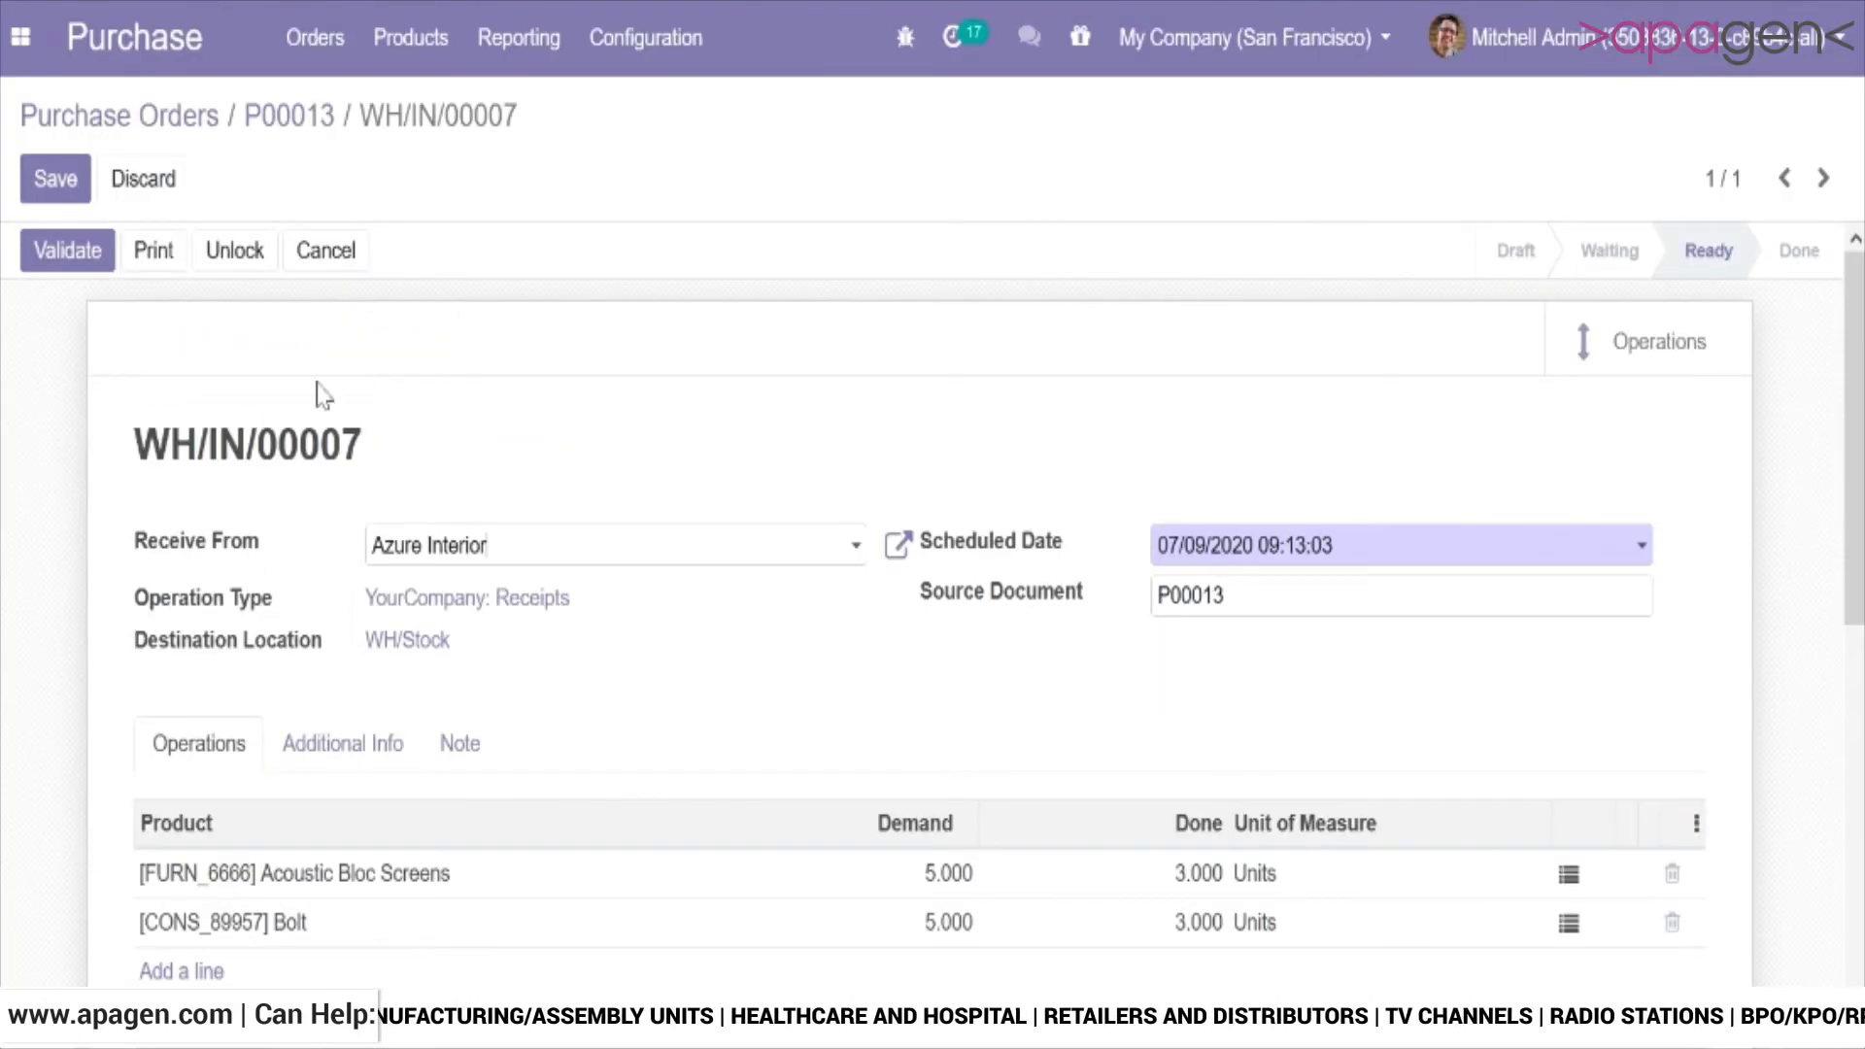
Validate the receipt with a backorder for the remaining products and return to the purchase order.
left_click(62, 256)
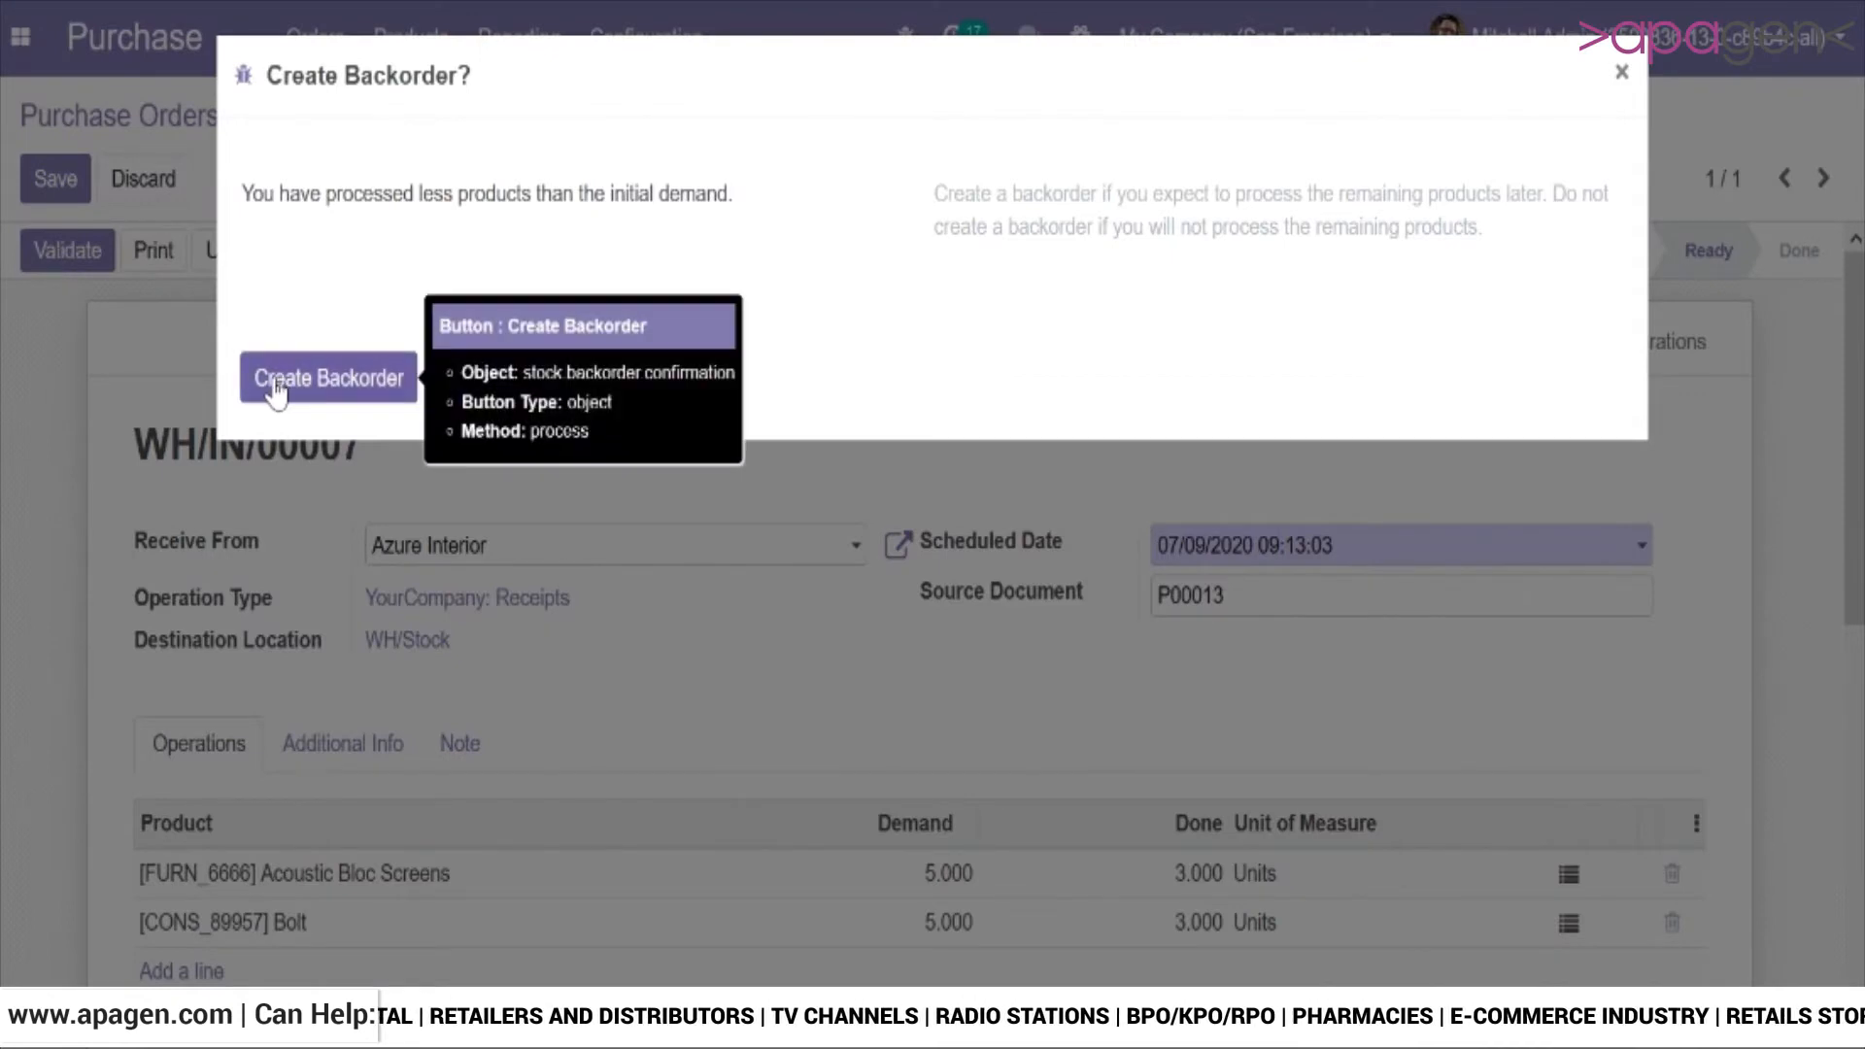
left_click(276, 384)
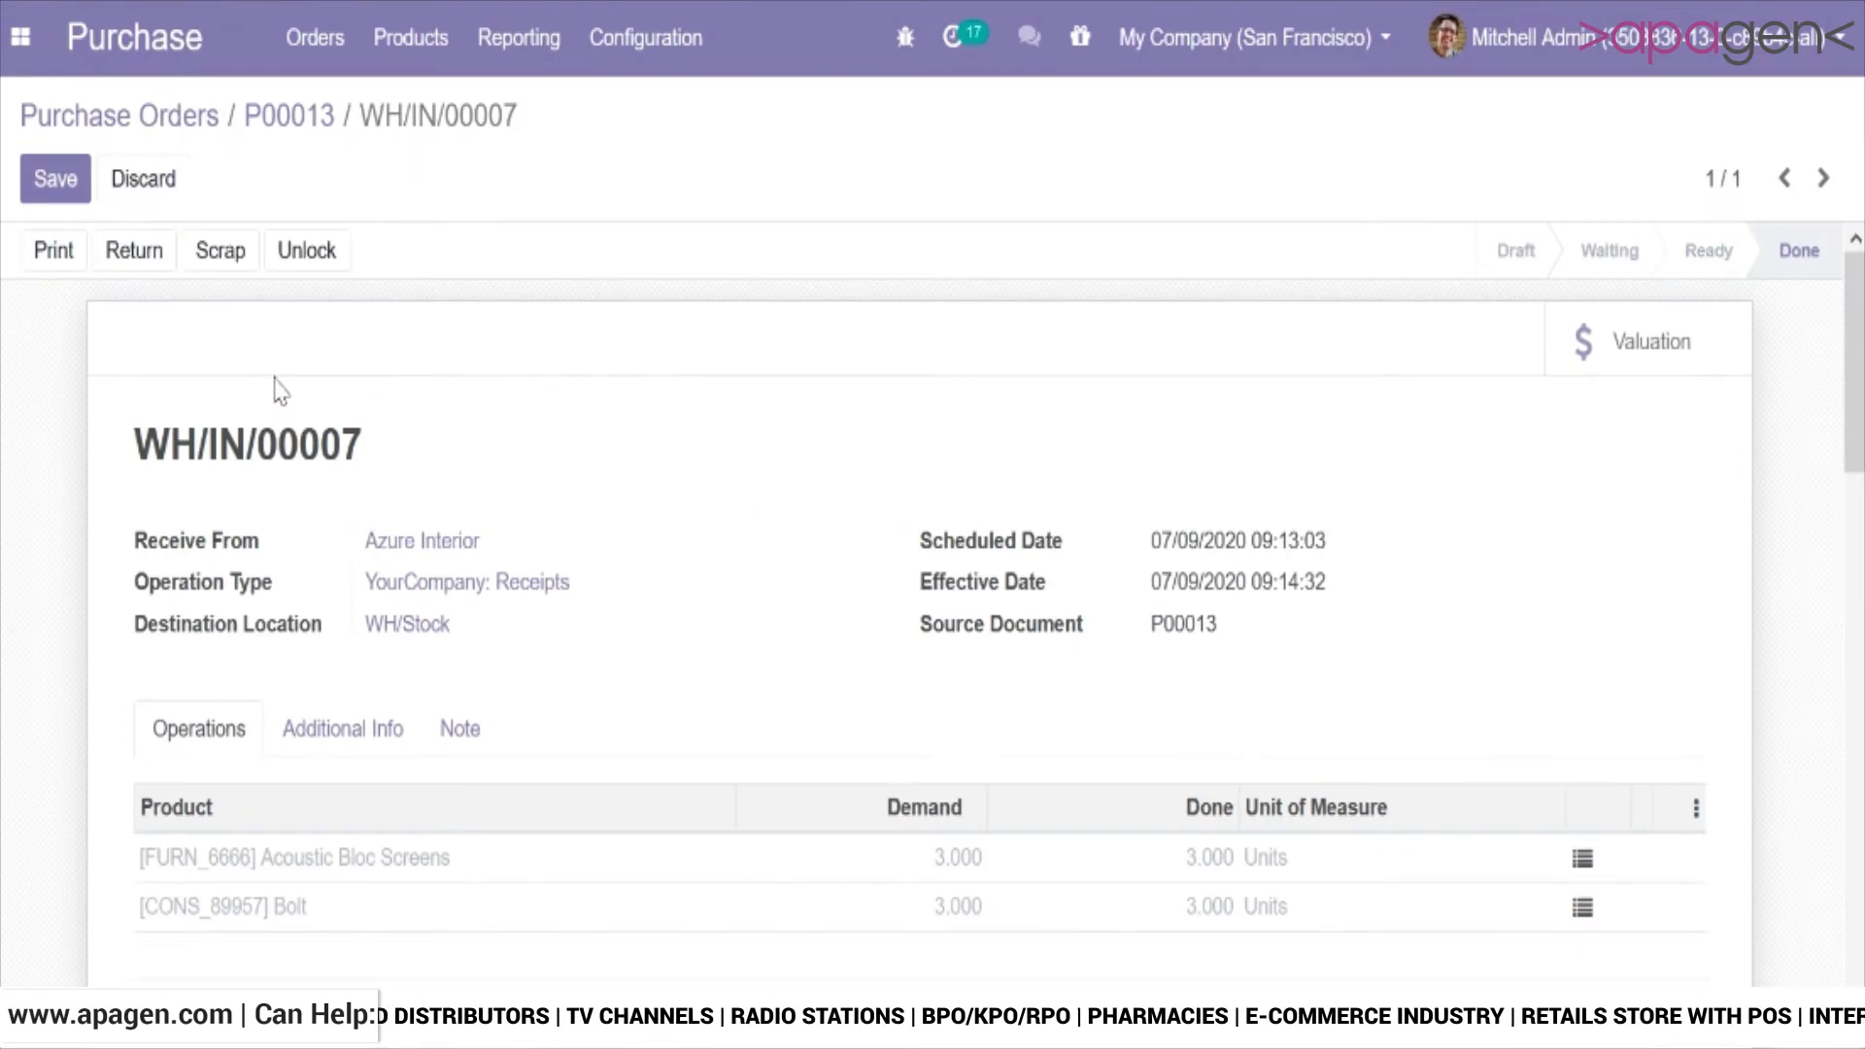
left_click(311, 122)
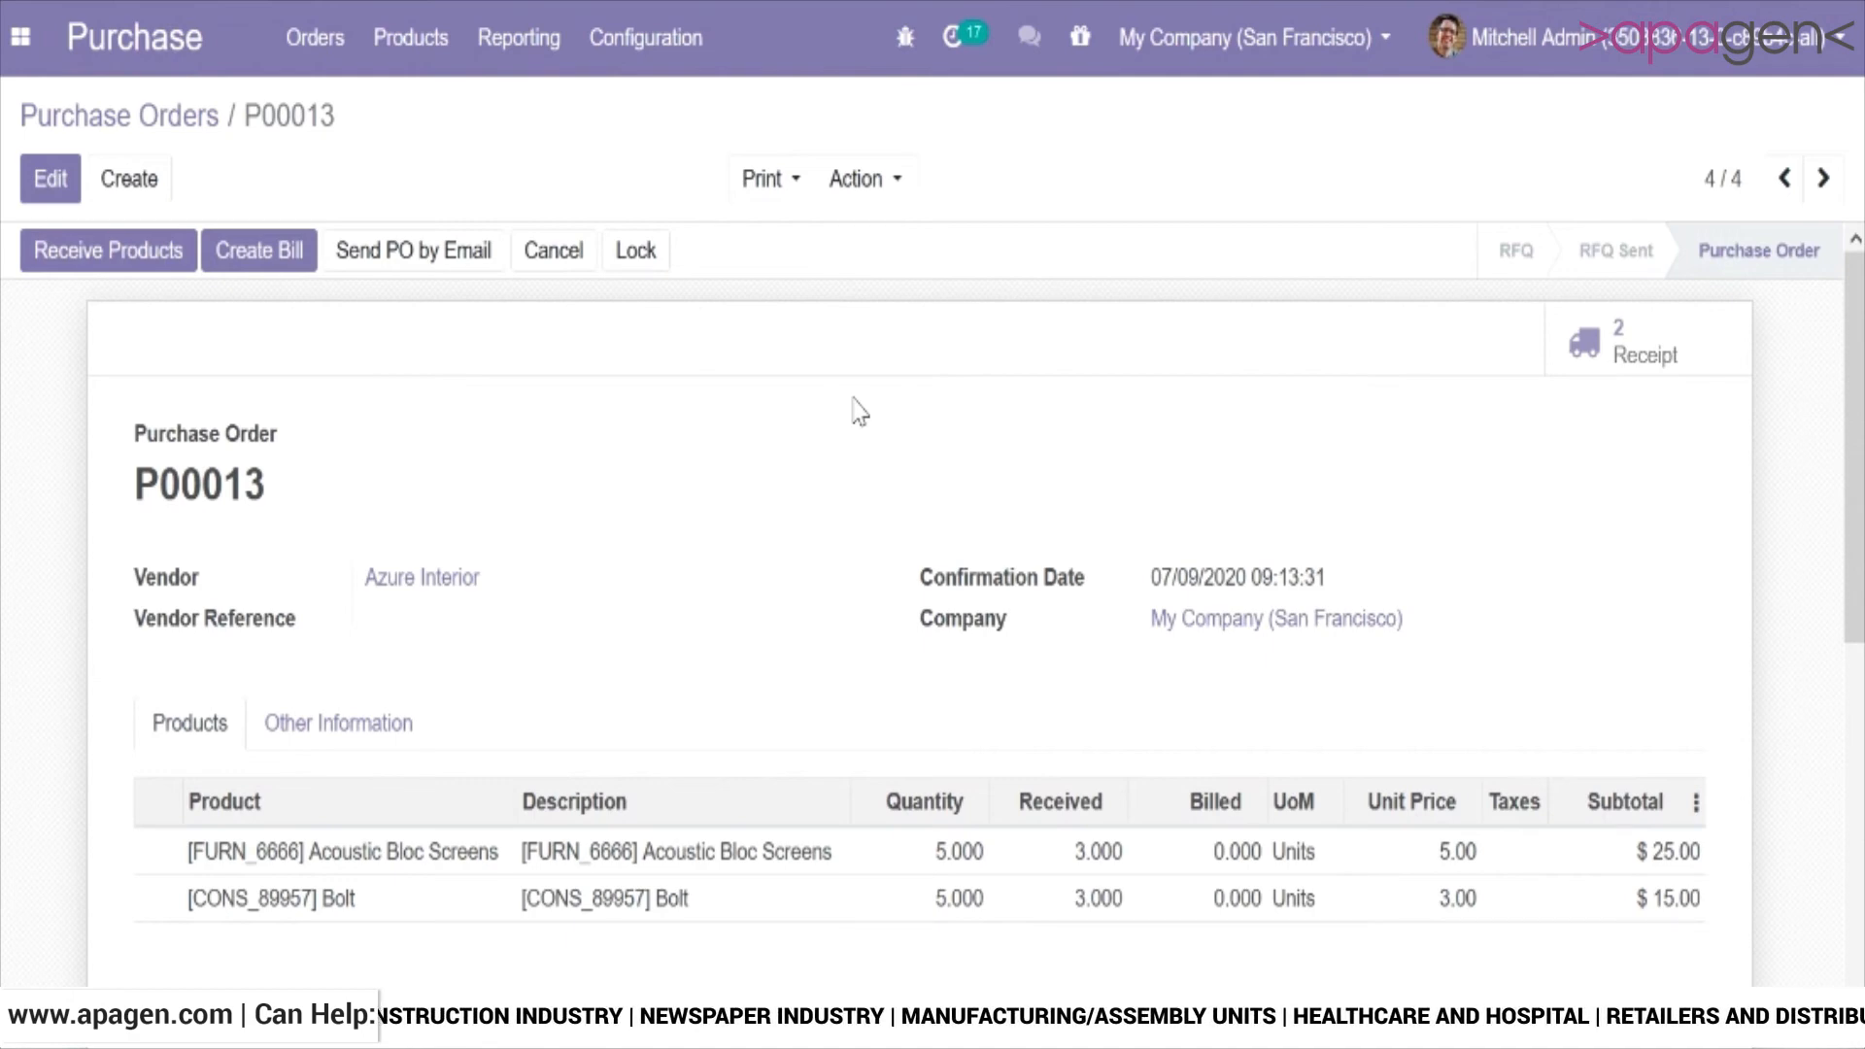
Create and post the vendor bill for the purchase order, and return to the order to check the billed quantities.
left_click(295, 262)
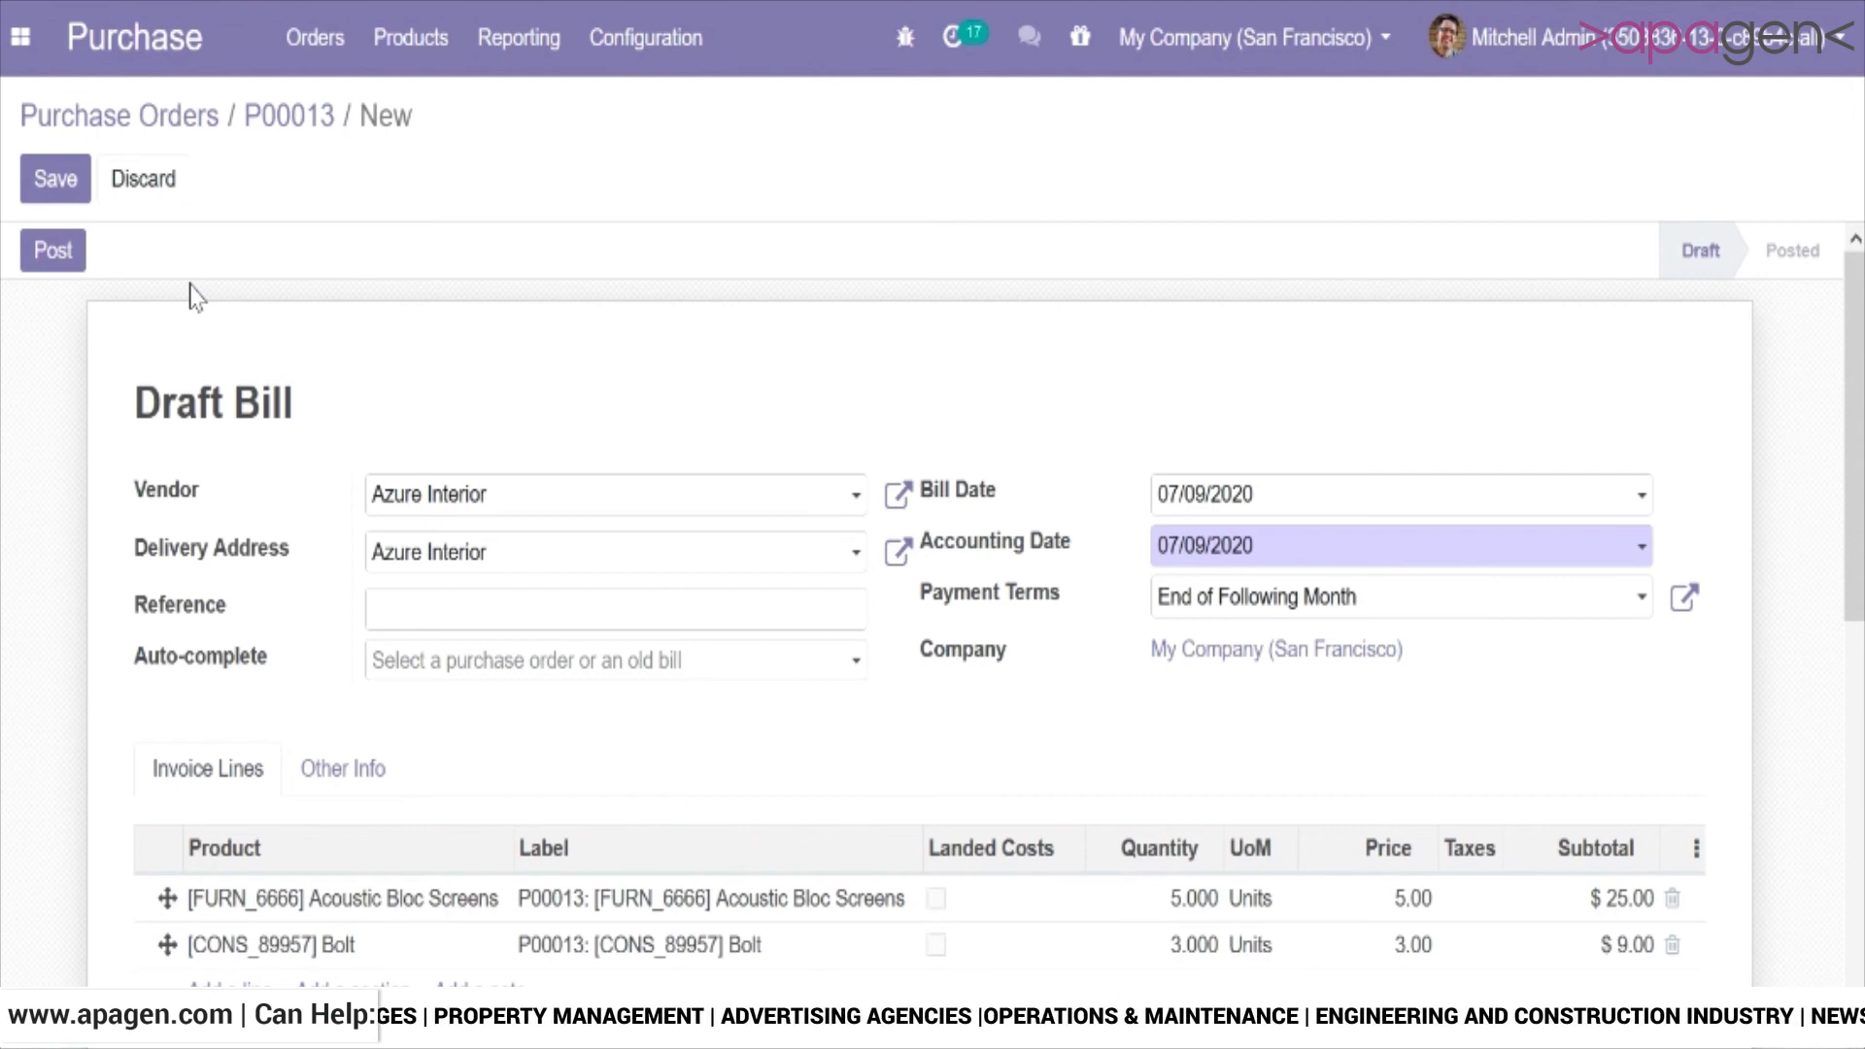
left_click(51, 251)
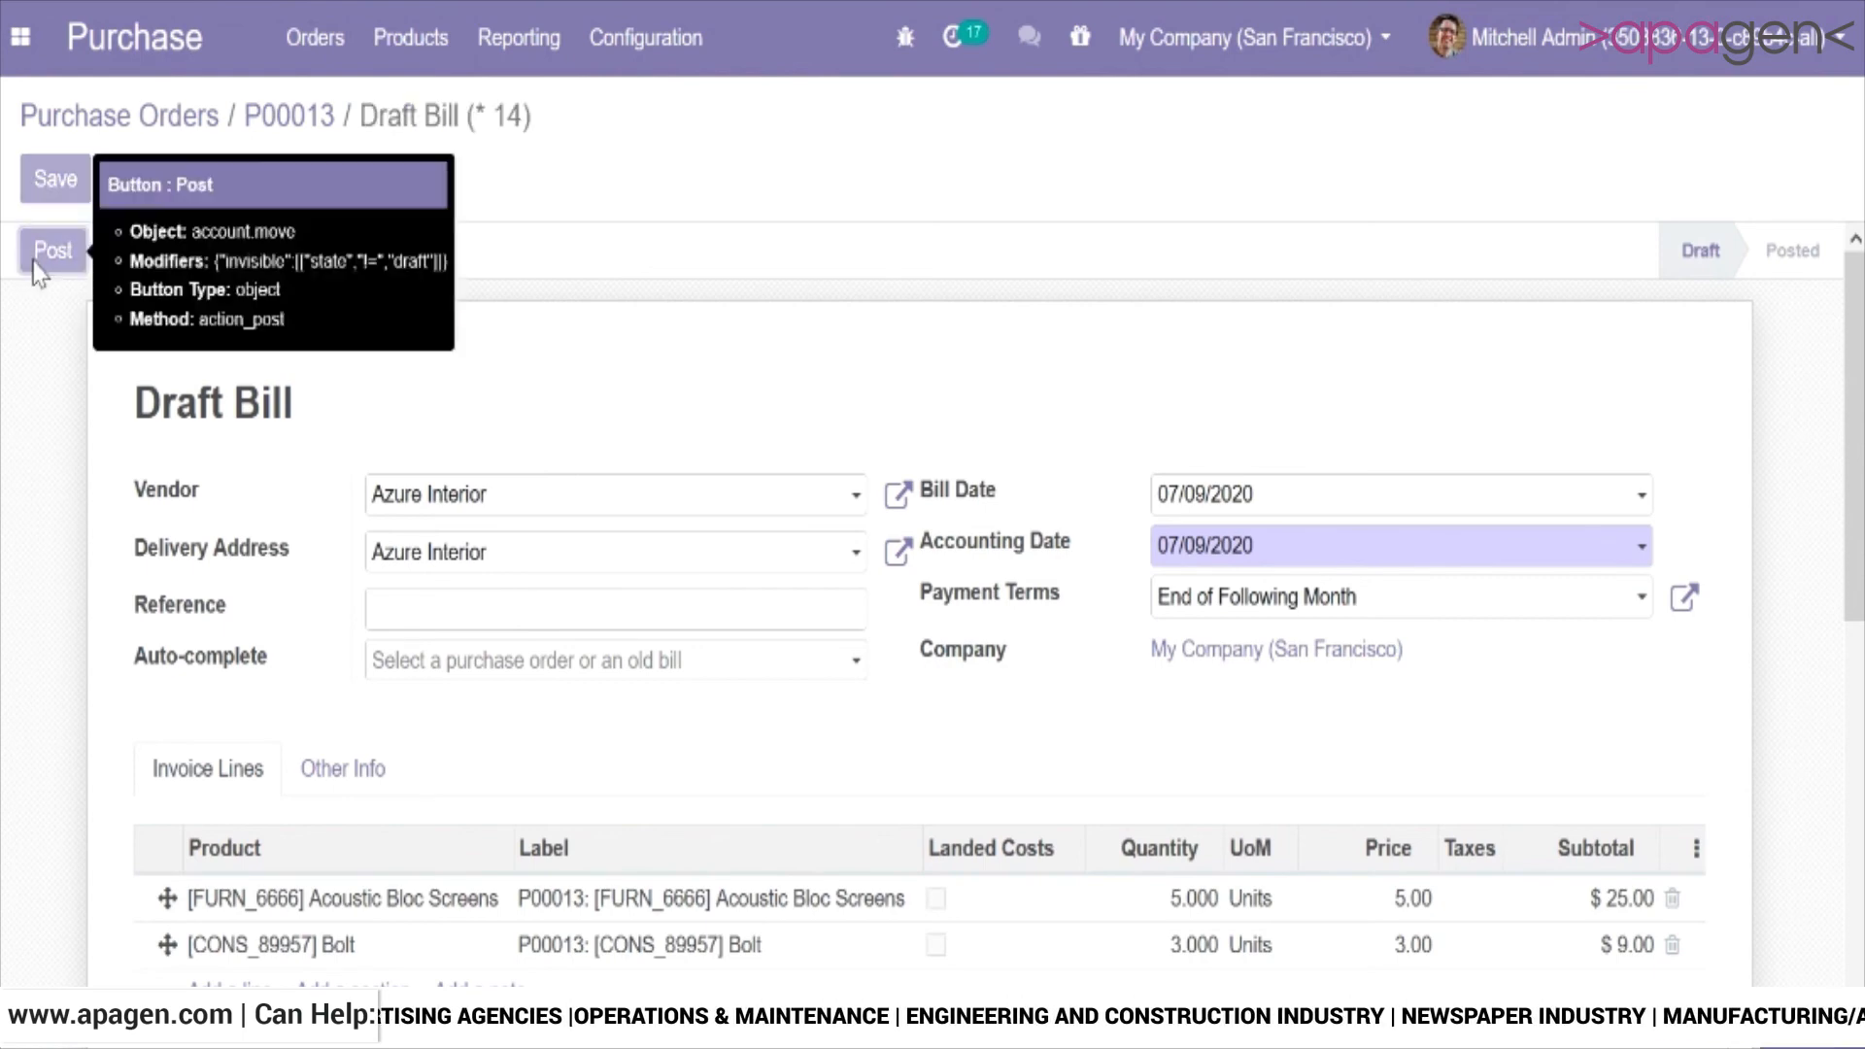
left_click(50, 255)
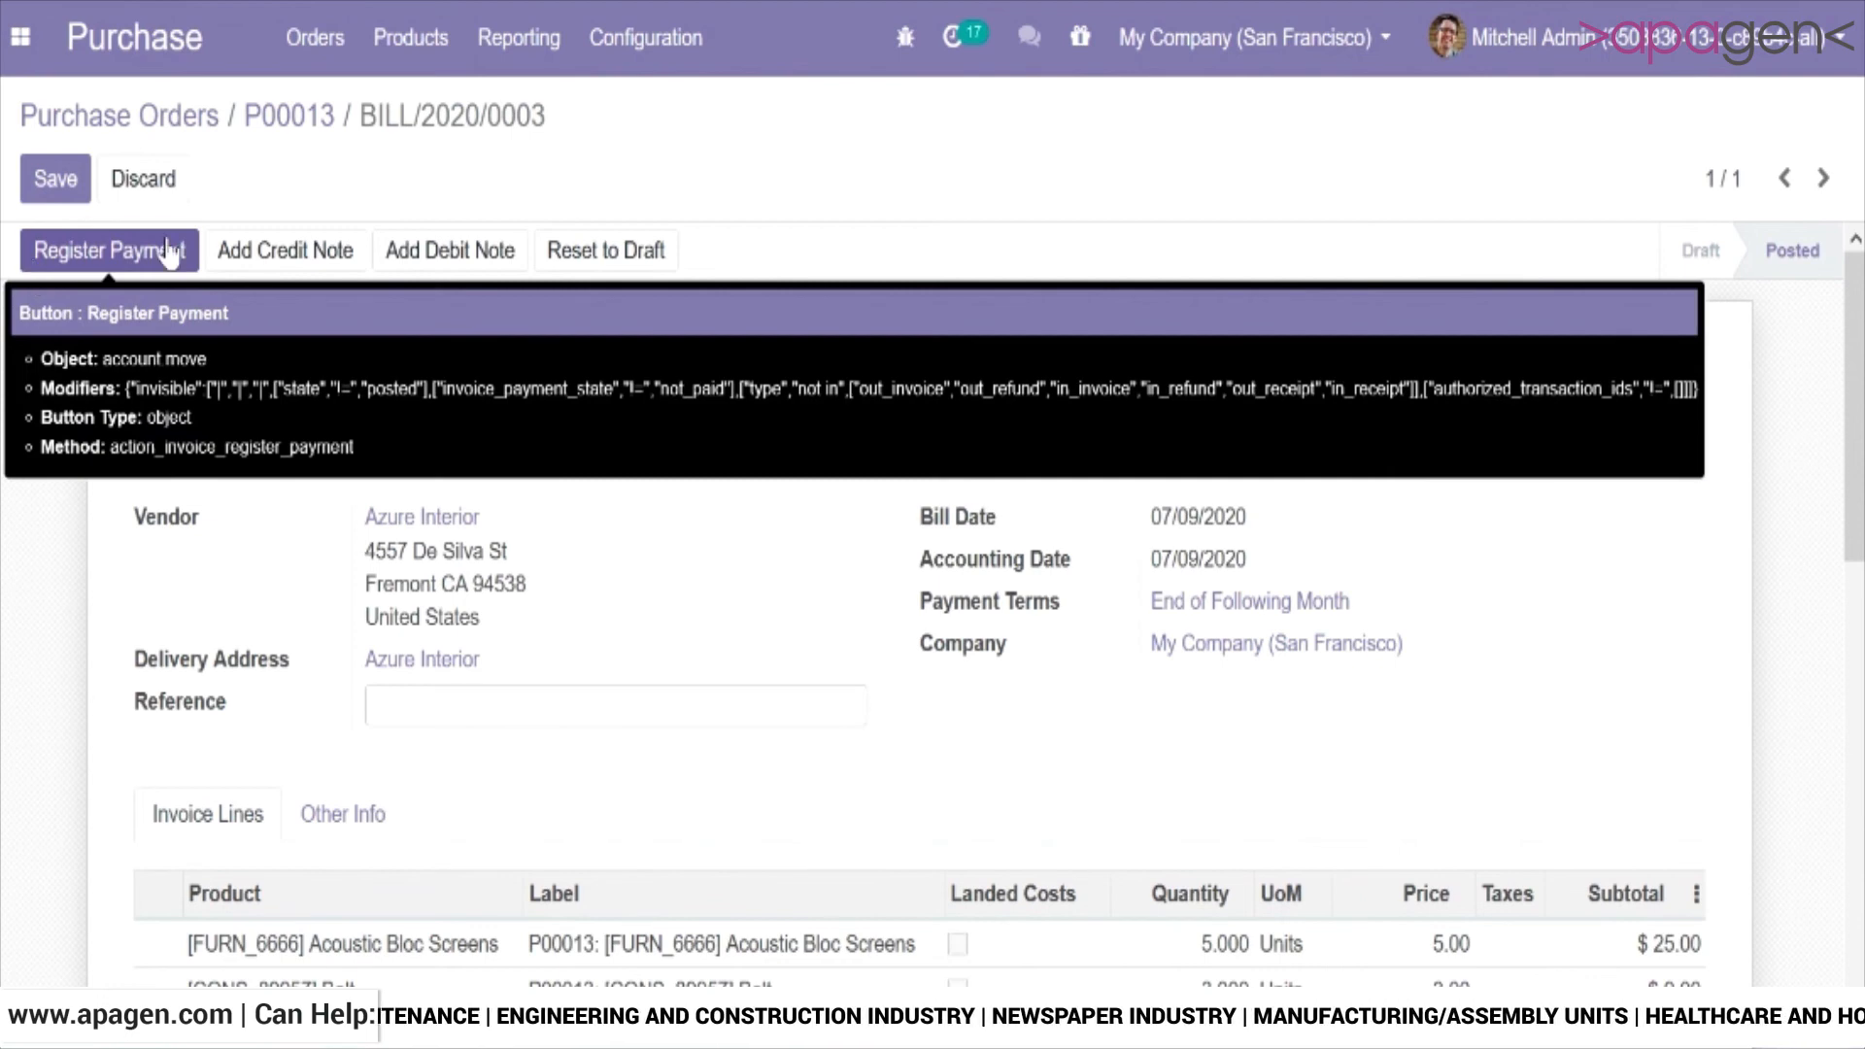
left_click(285, 119)
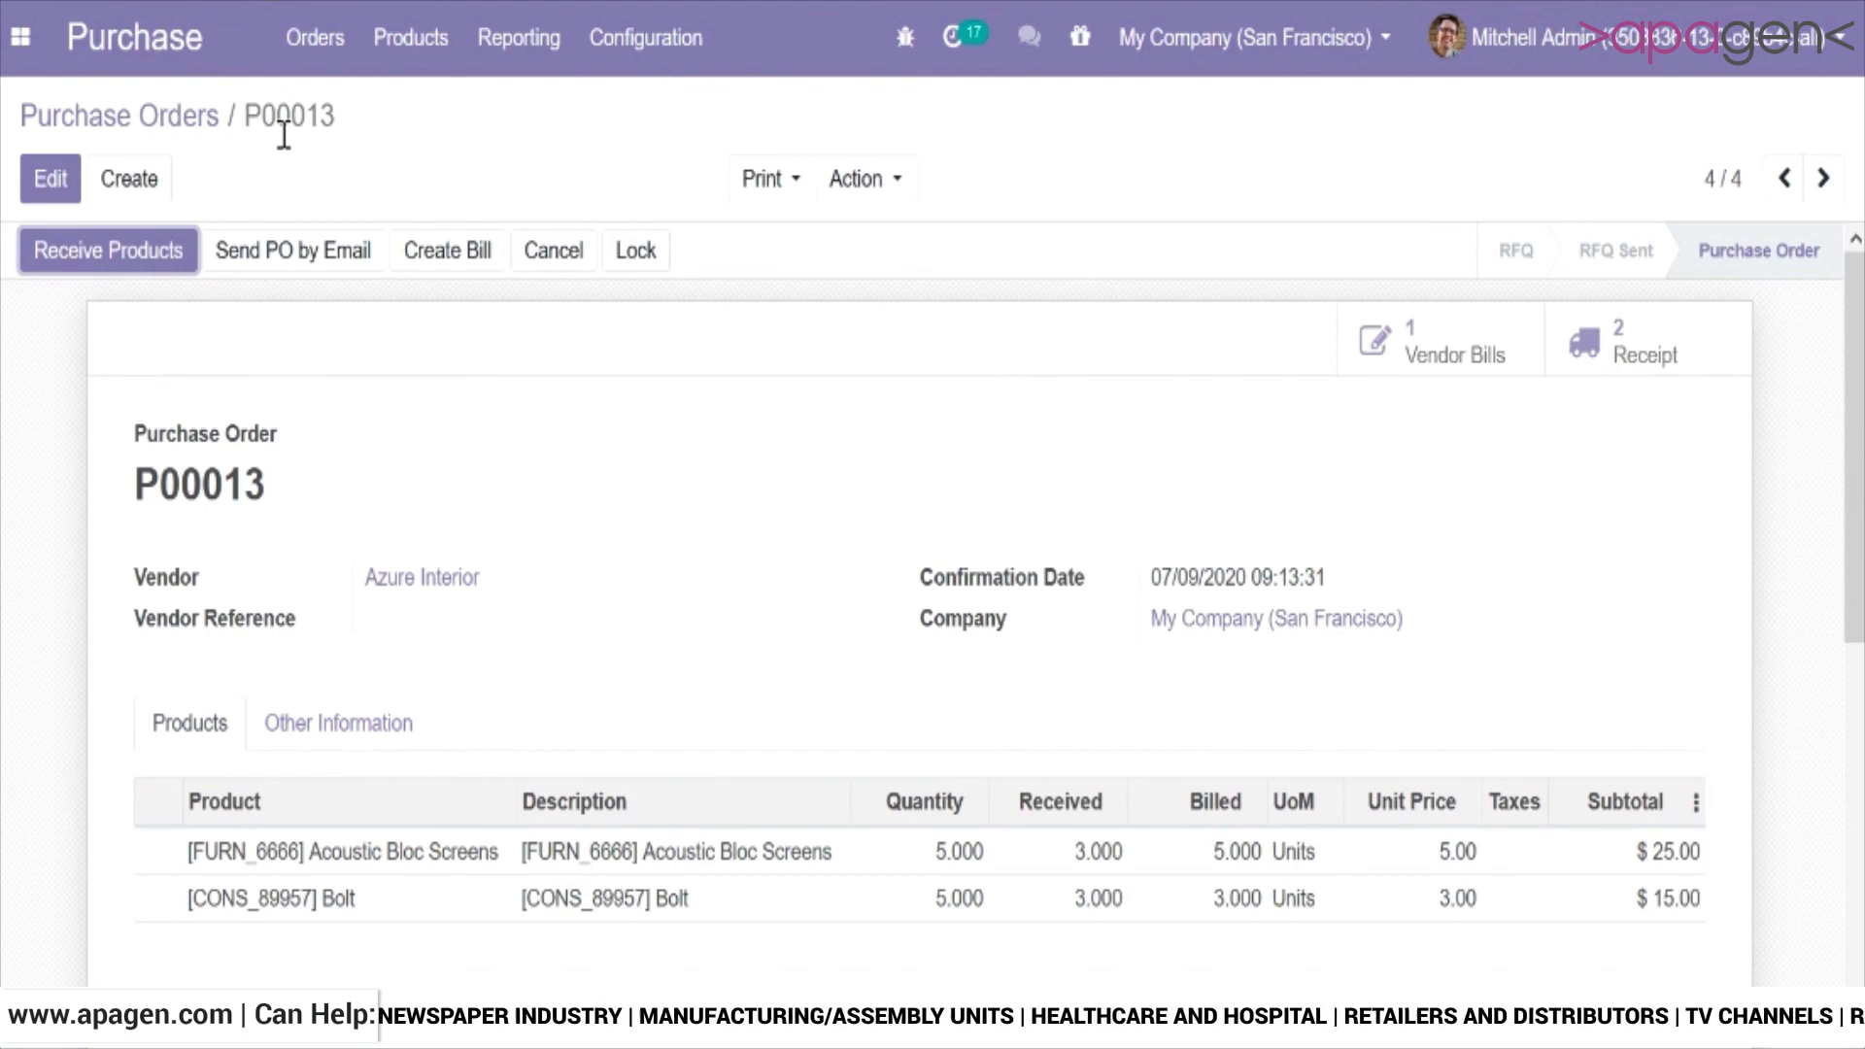
Check the settings of the Deliveries product category in edit mode and return to the category list without changes.
left_click(658, 58)
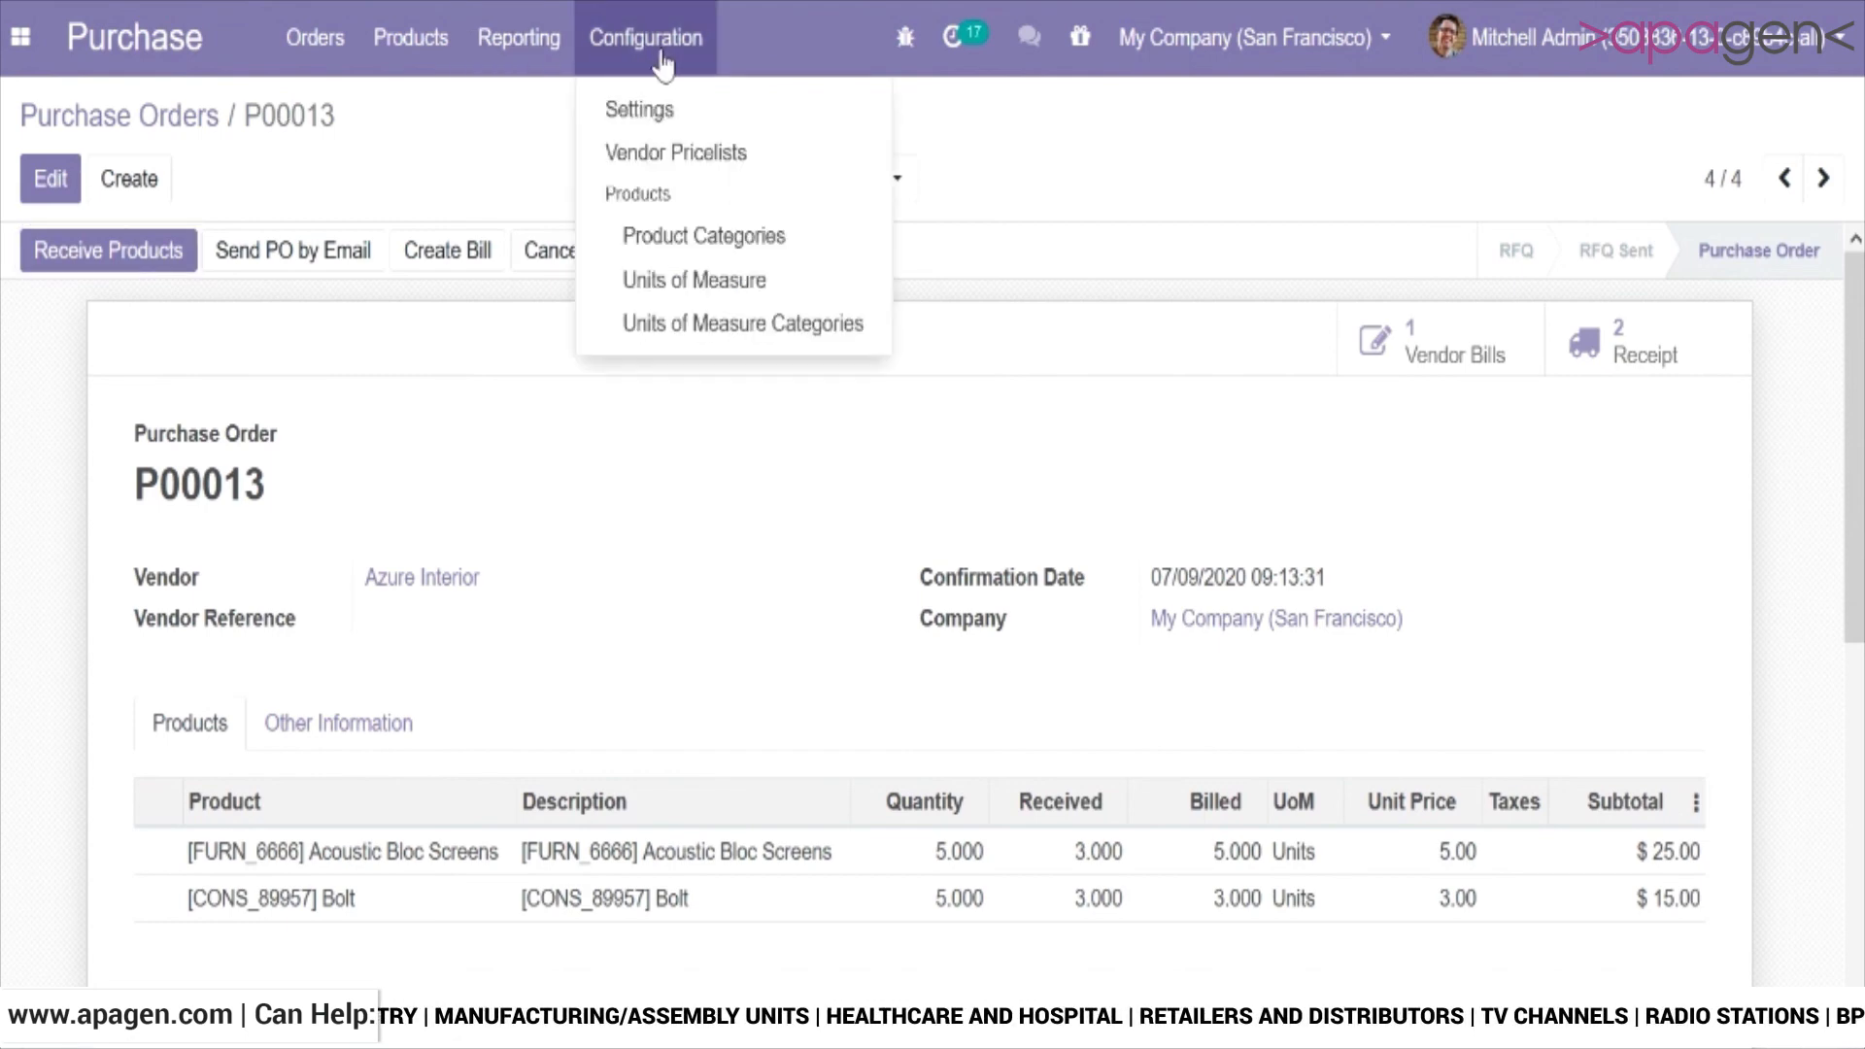
left_click(649, 235)
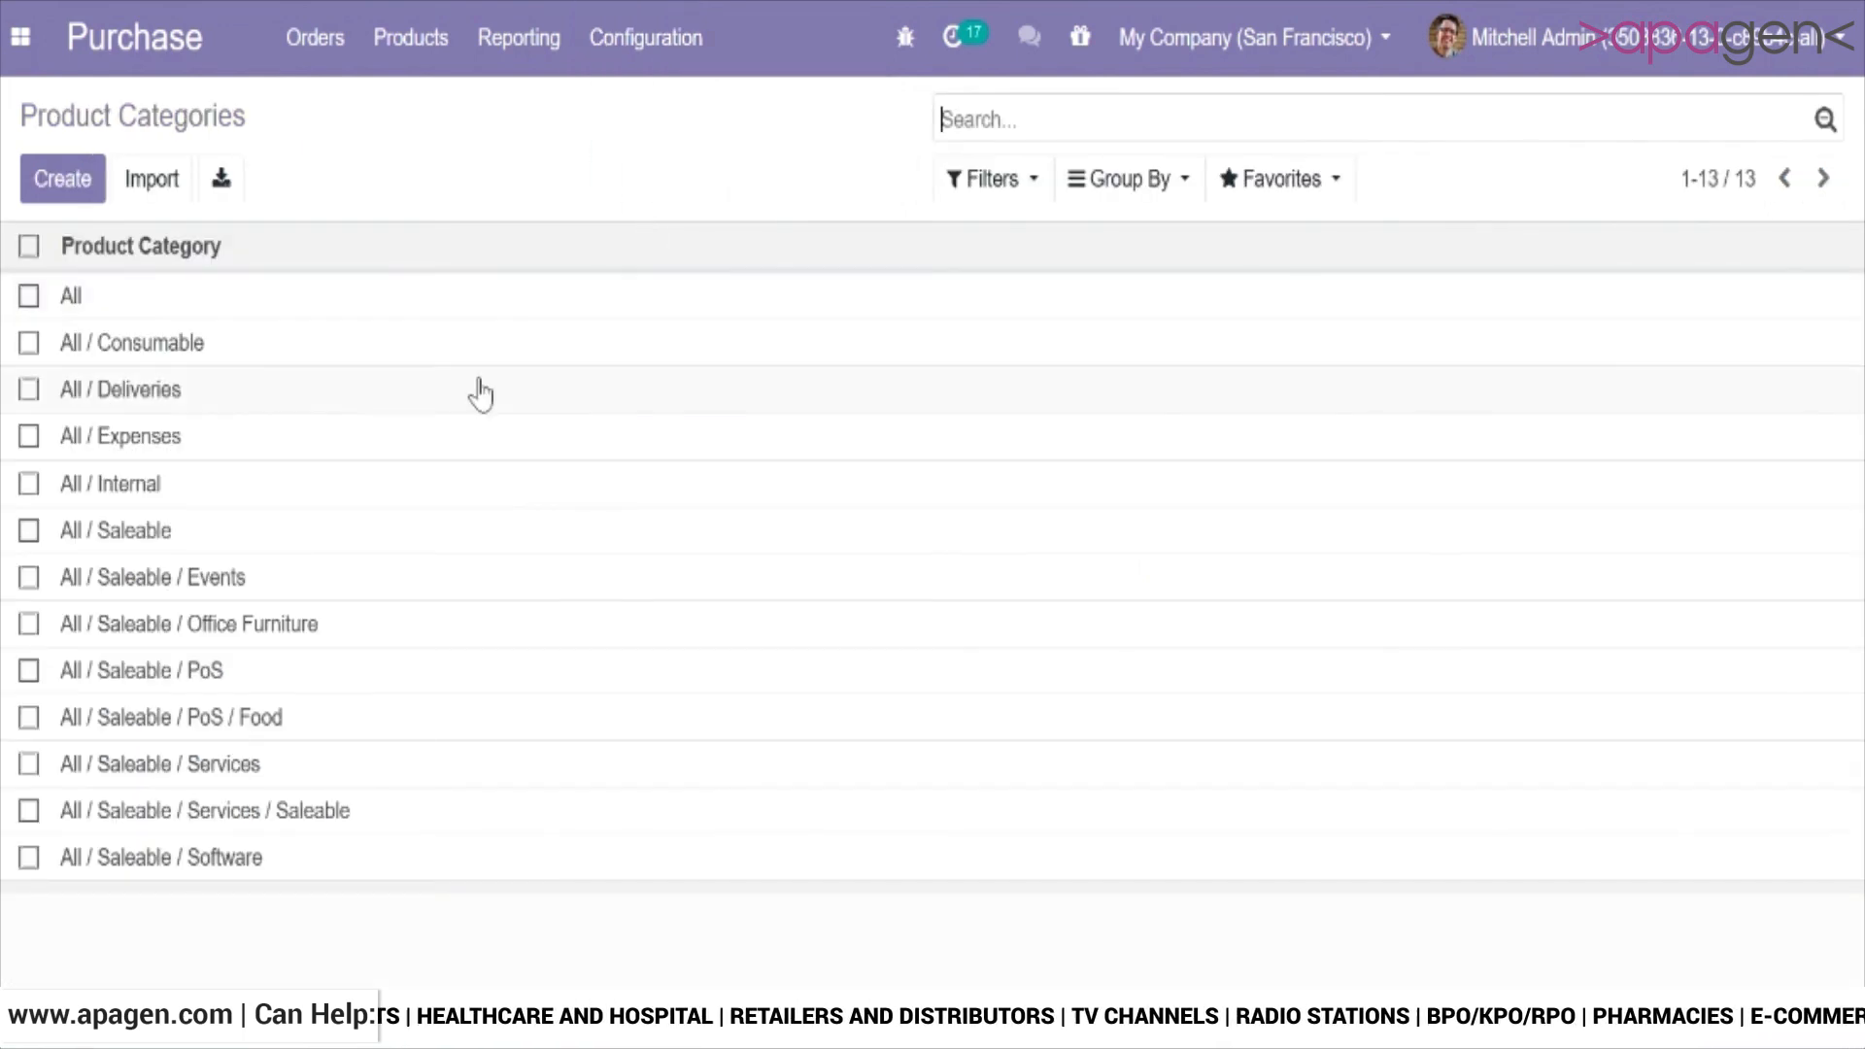
left_click(481, 393)
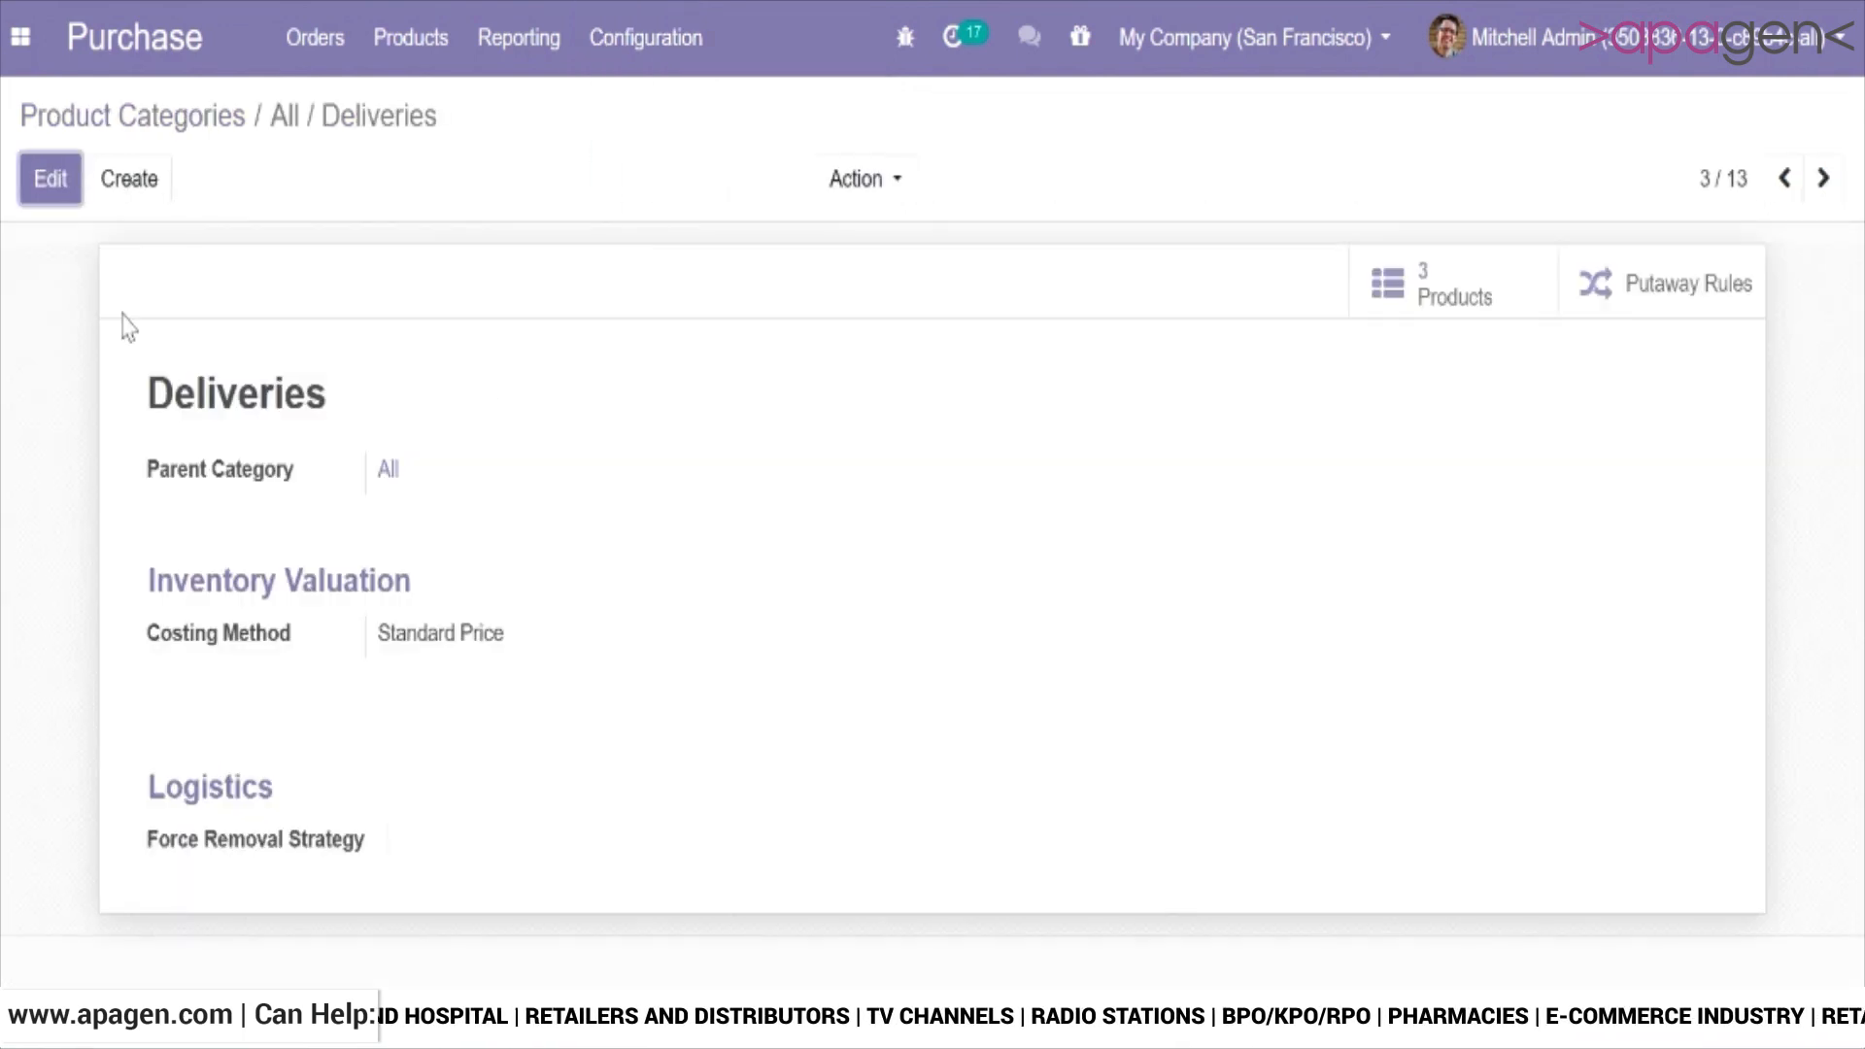
left_click(48, 180)
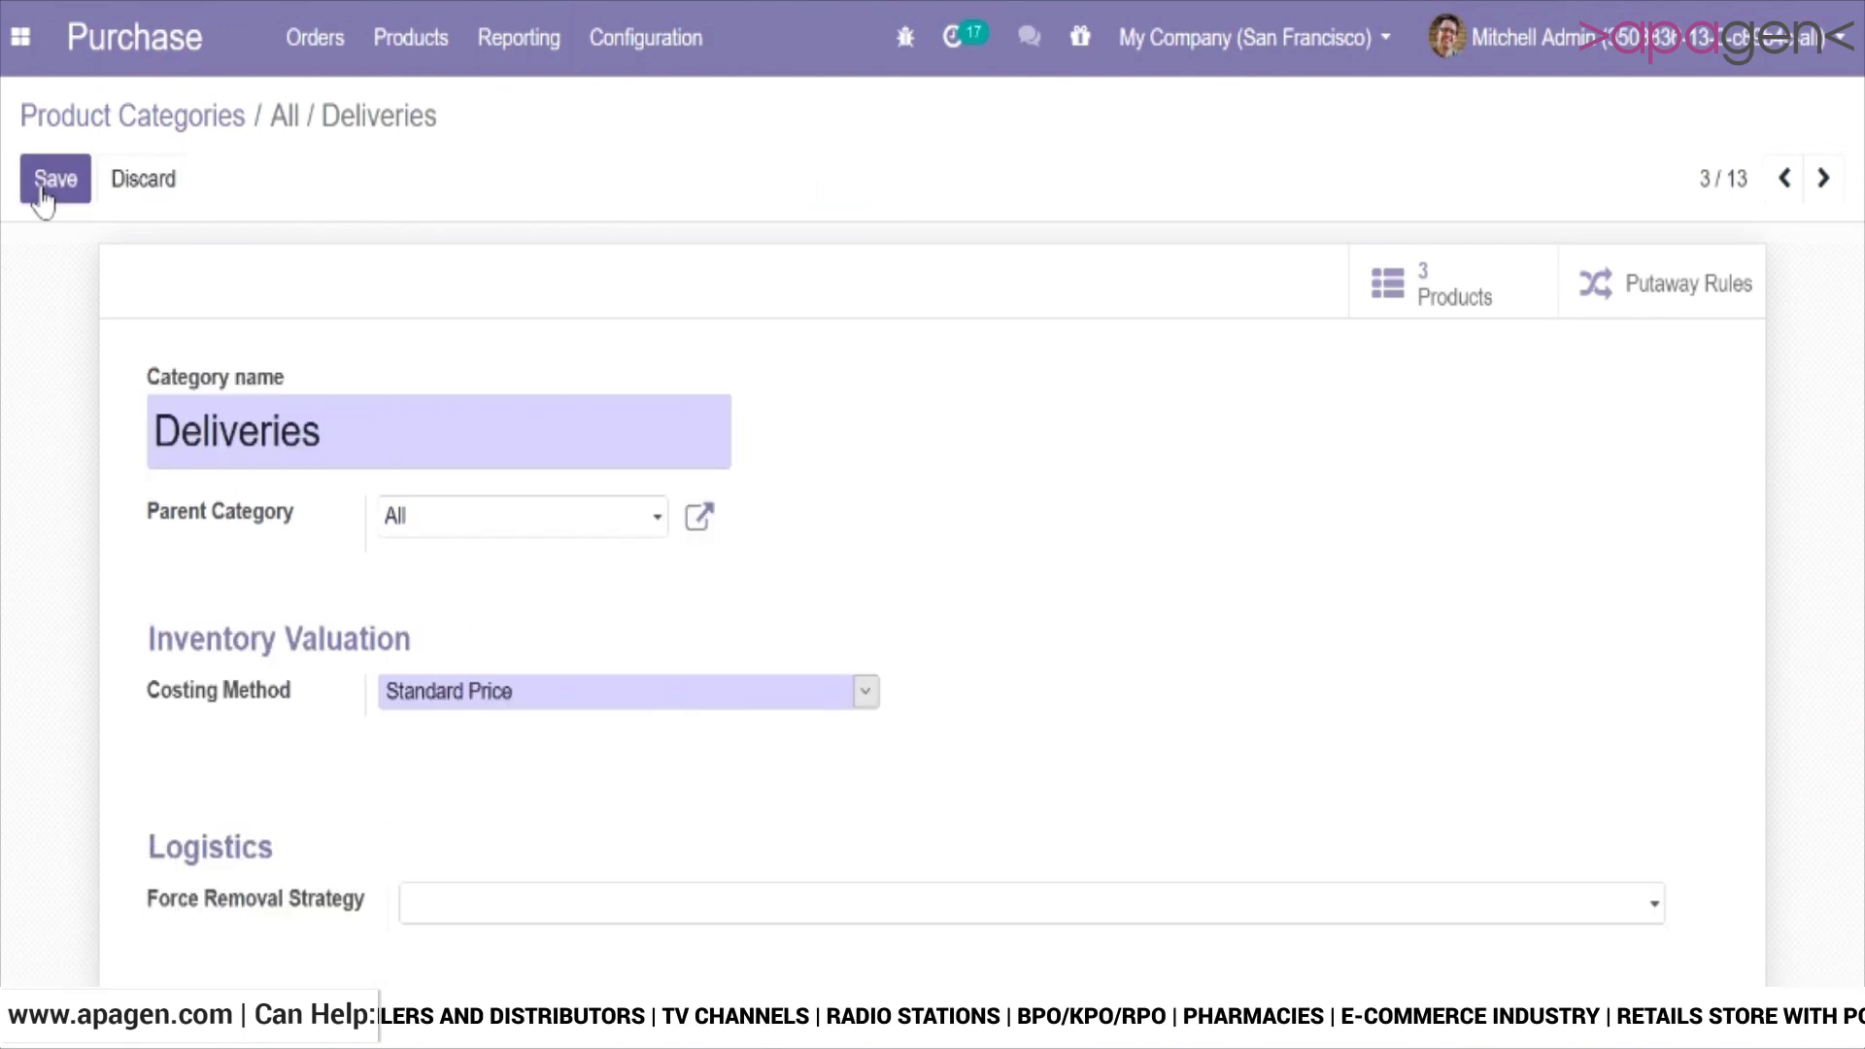
left_click(98, 136)
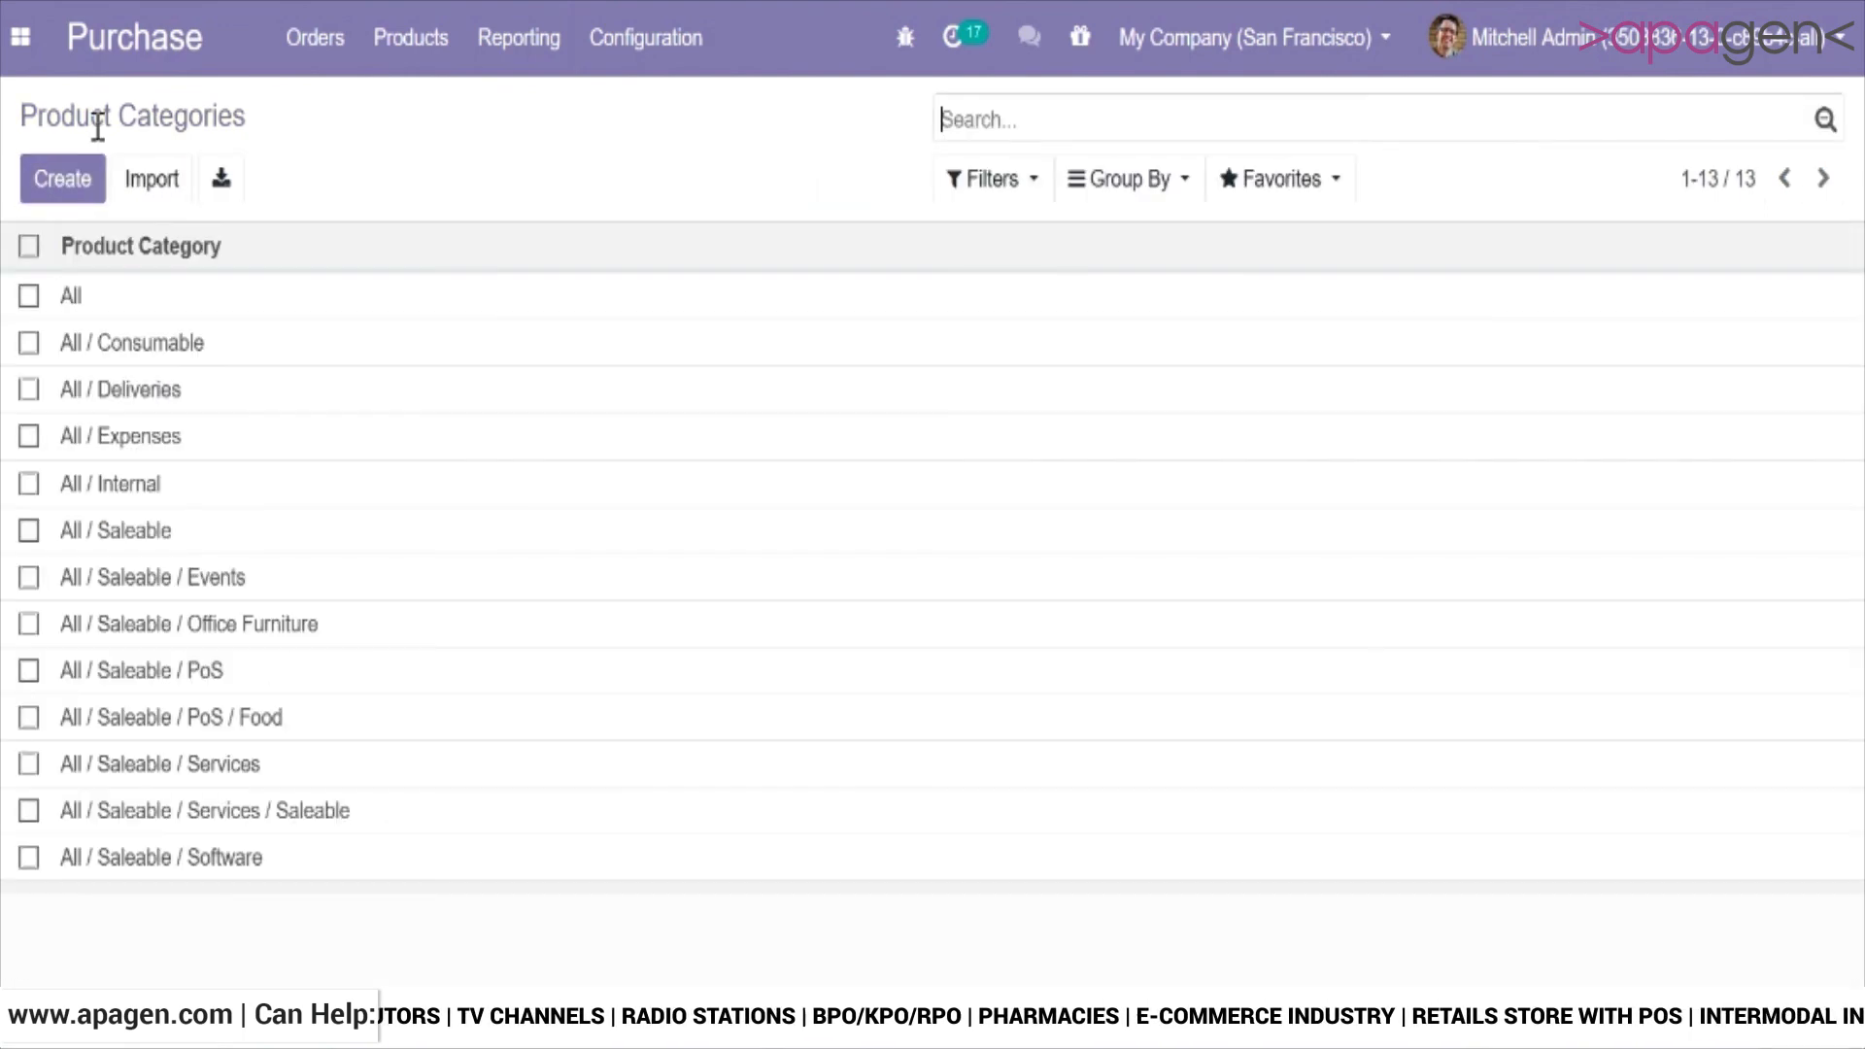